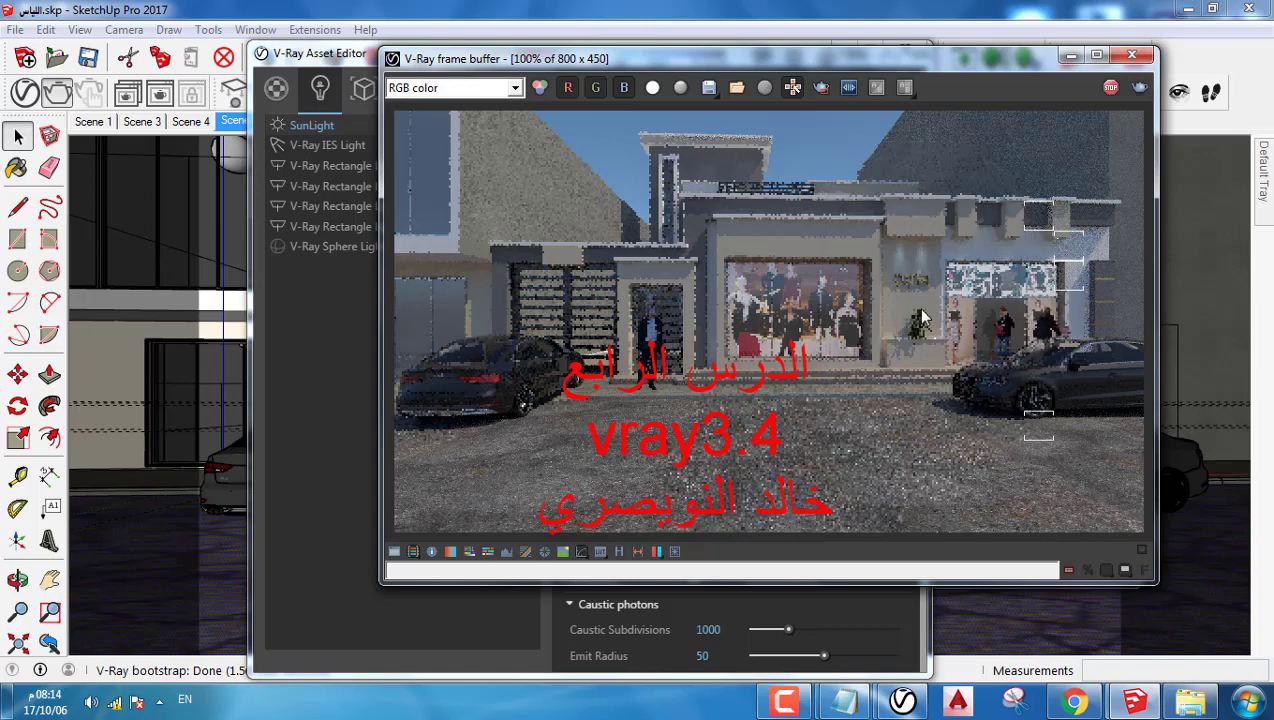
Step: Look at the SunLight colour without changing it, then check the render view
left_click(330, 320)
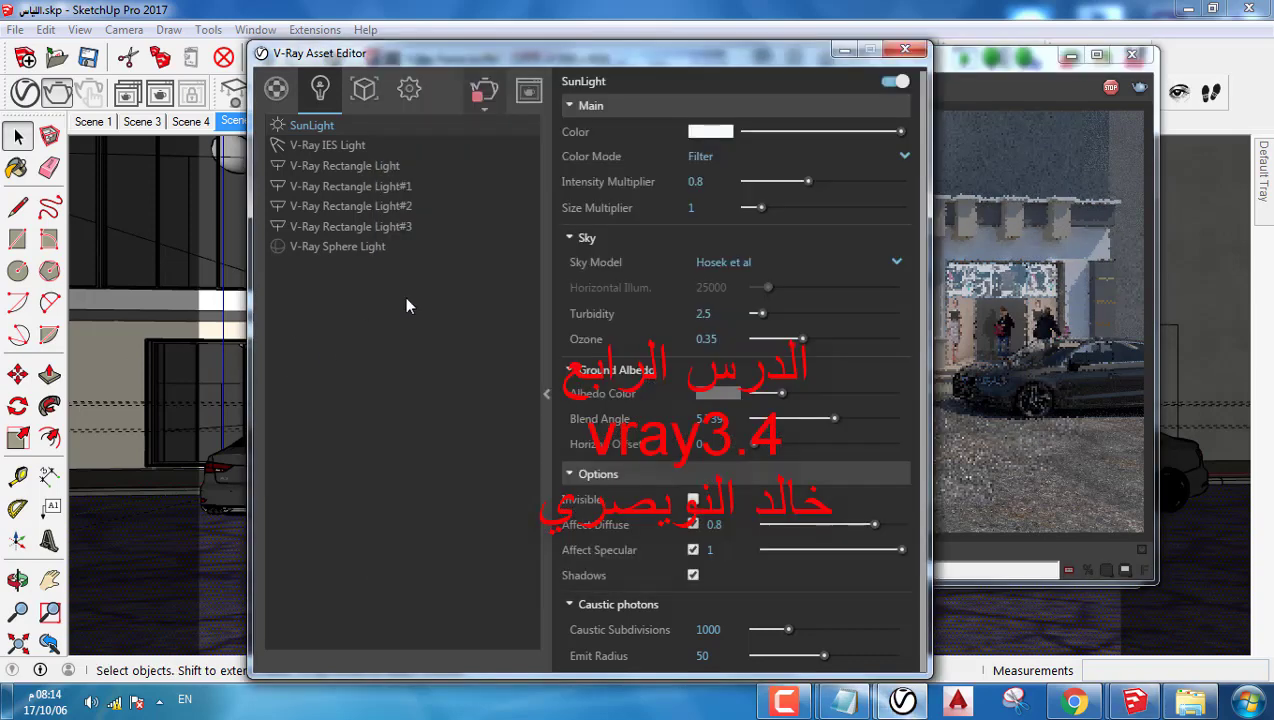
left_click(710, 134)
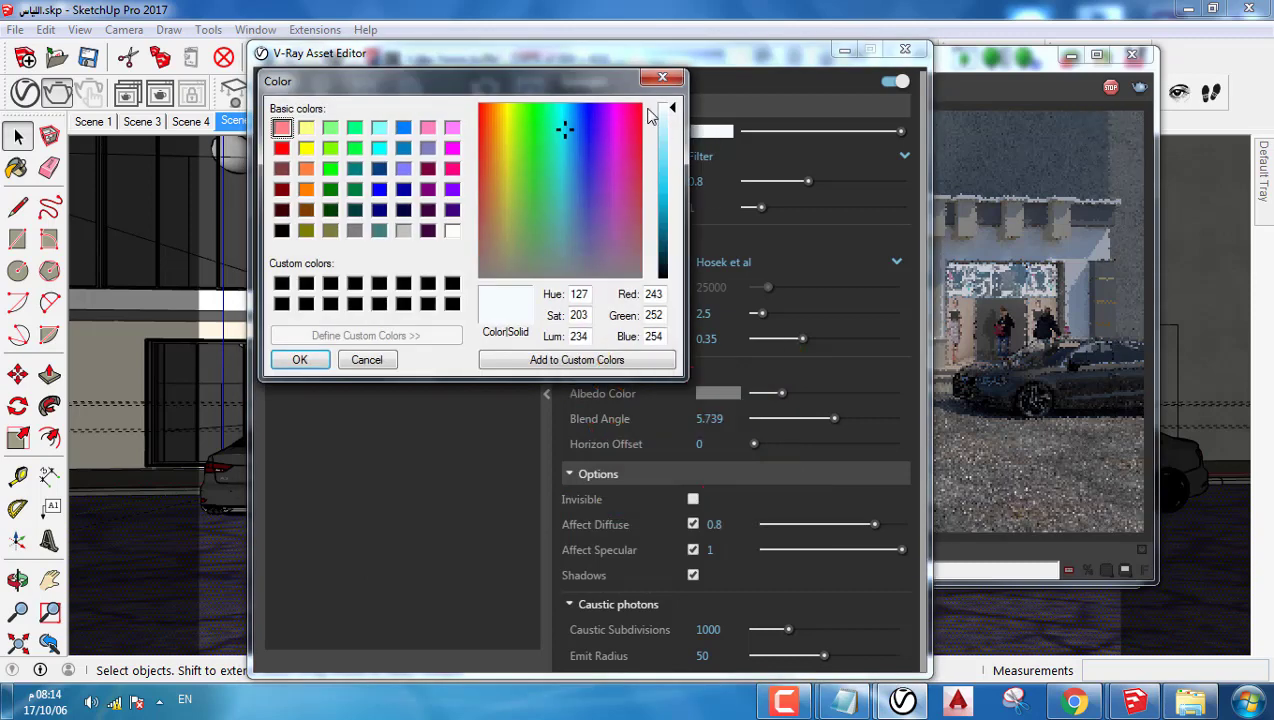
left_click(665, 79)
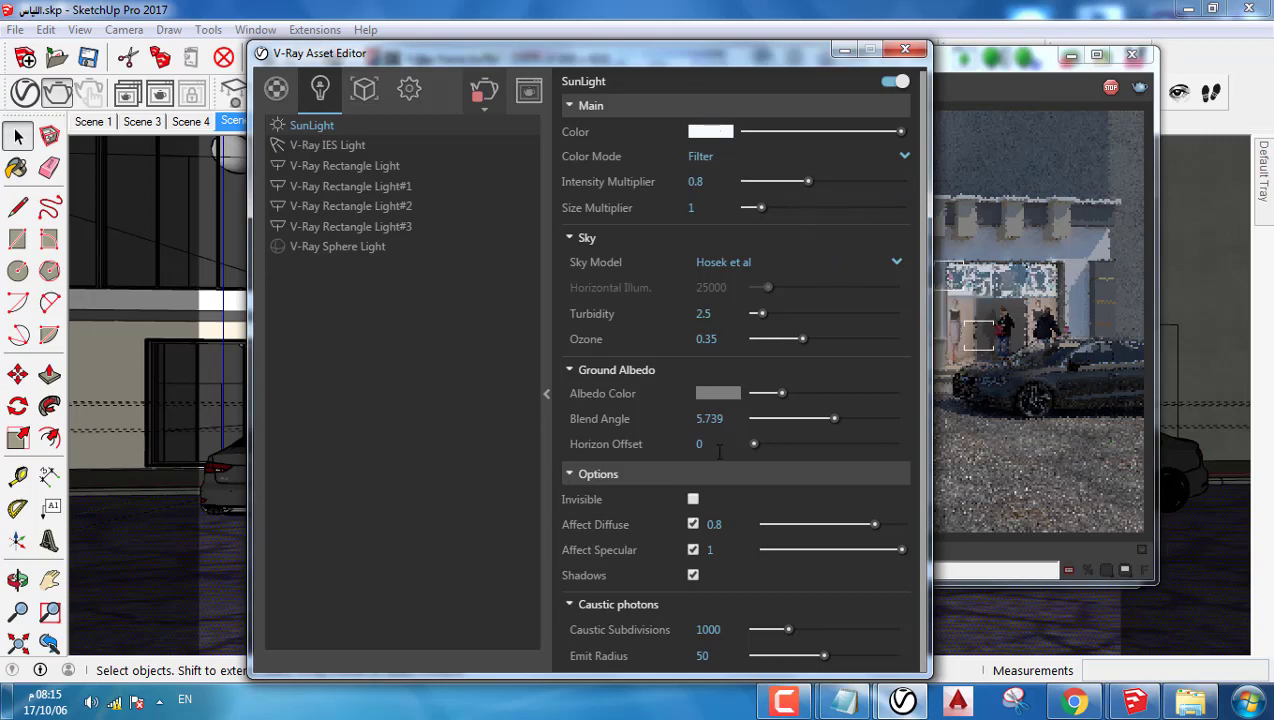
left_click(1045, 320)
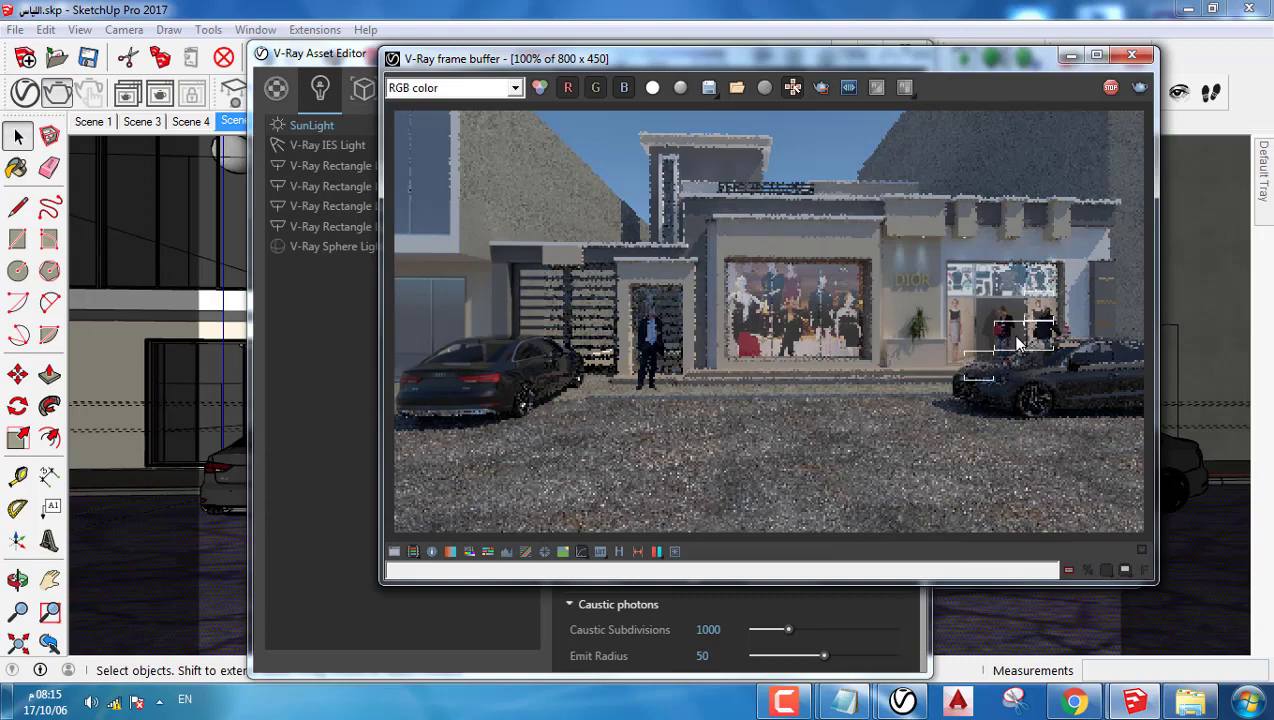
scroll(1017, 345, "up", 1)
scroll(921, 301, "down", 1)
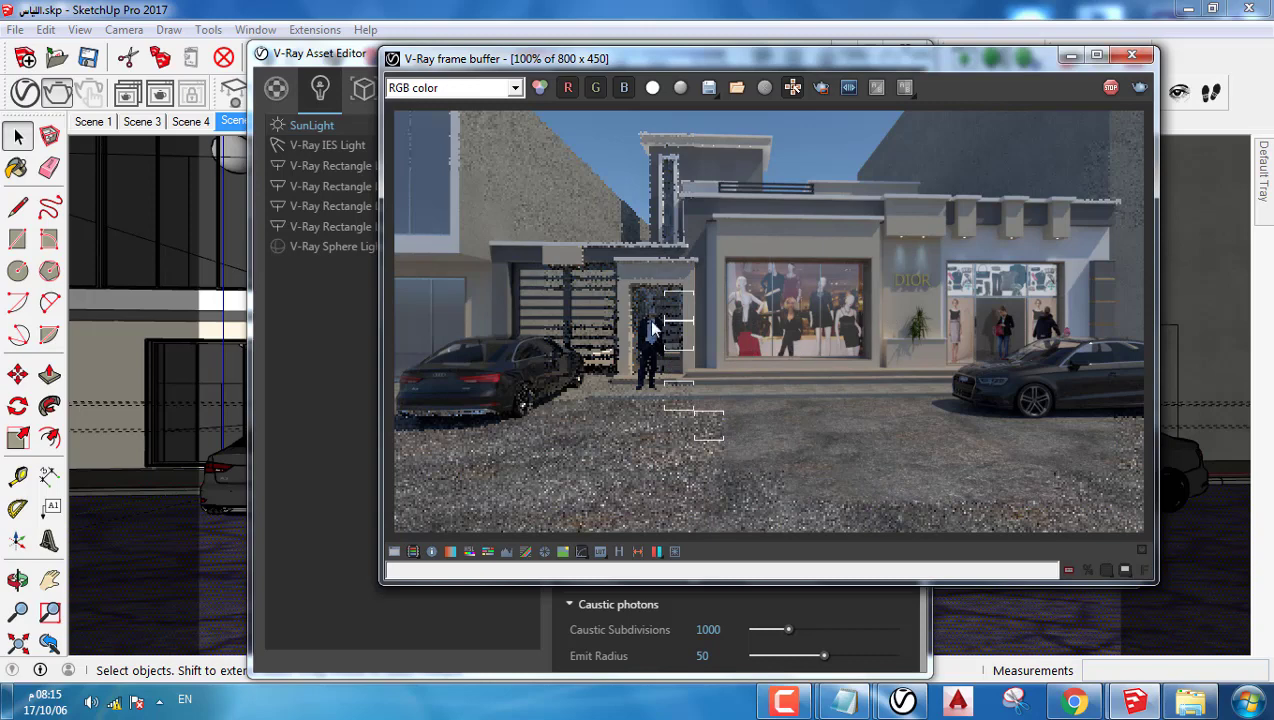
Step: Expand the camera settings and set the shutter speed to 200
left_click(306, 345)
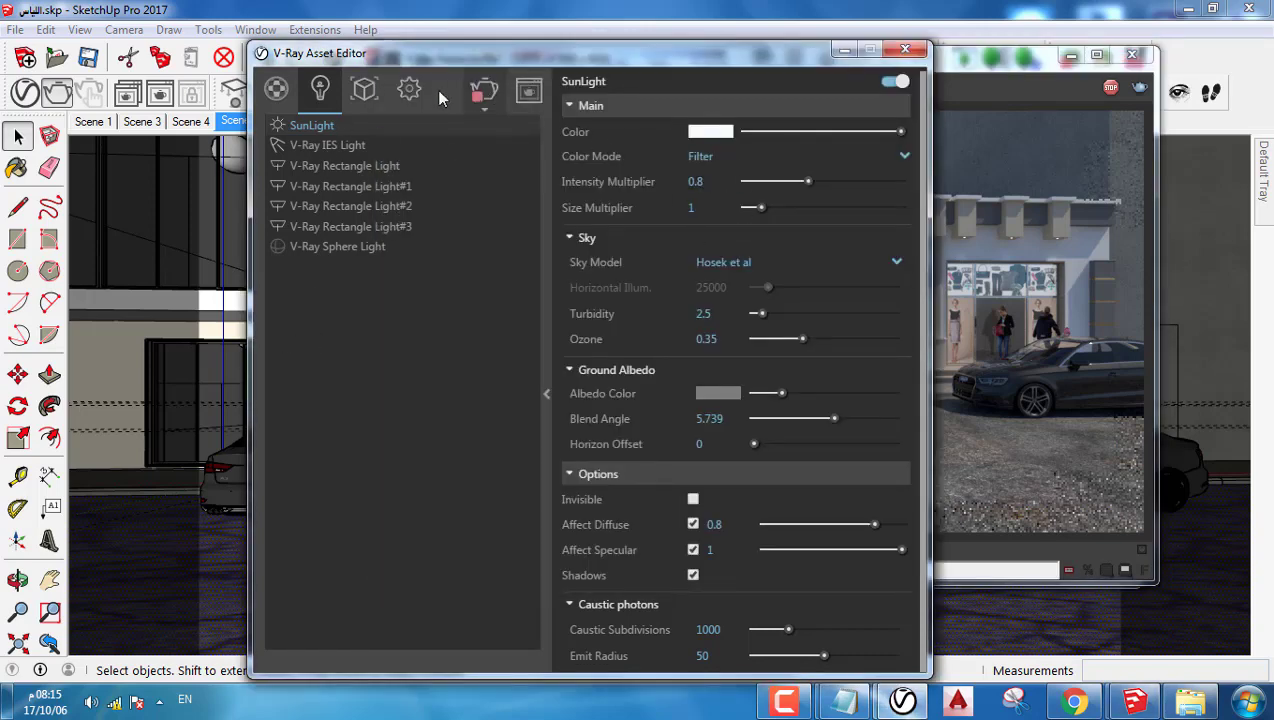
left_click(409, 90)
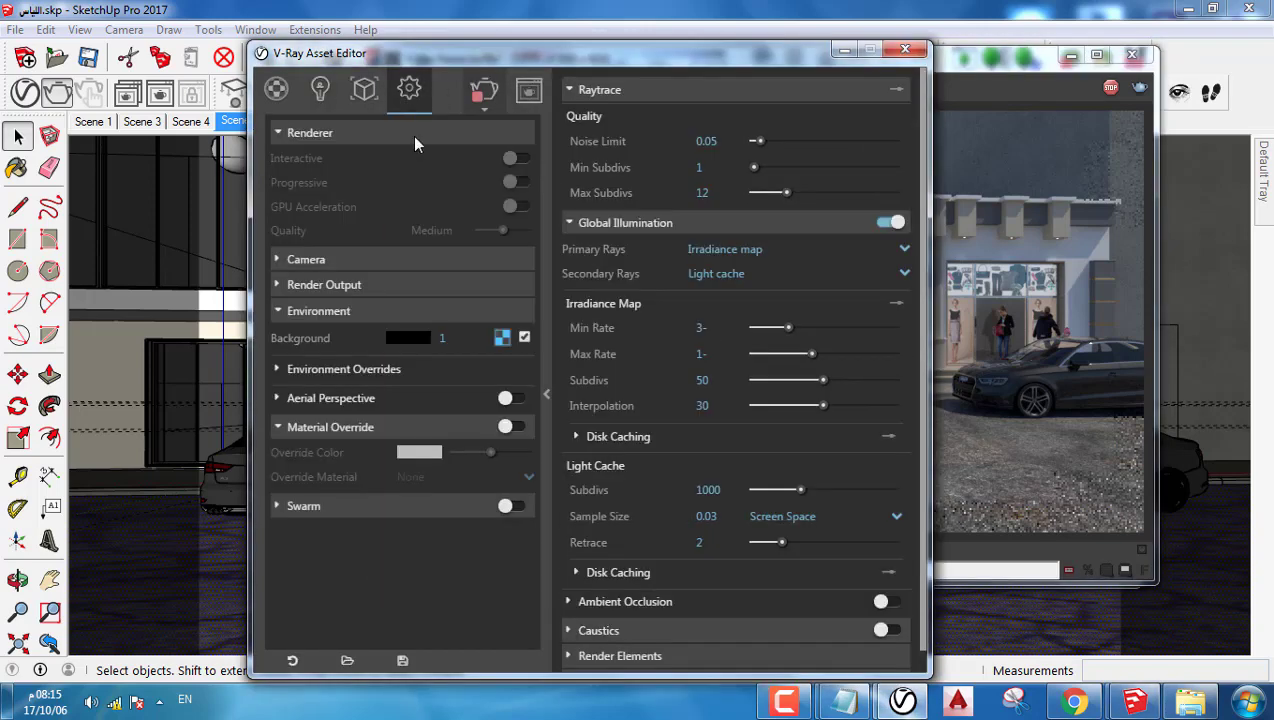
left_click(329, 260)
left_click_drag(480, 53, 466, 20)
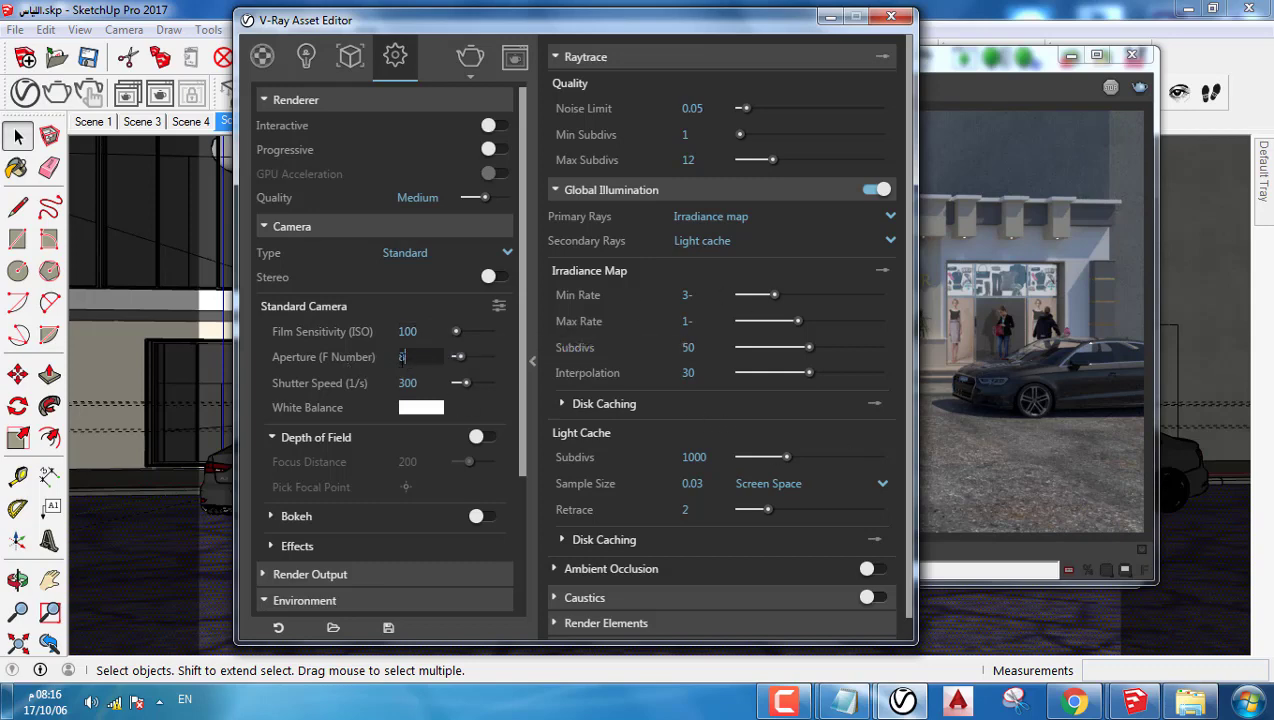
scroll(401, 357, "down", 1)
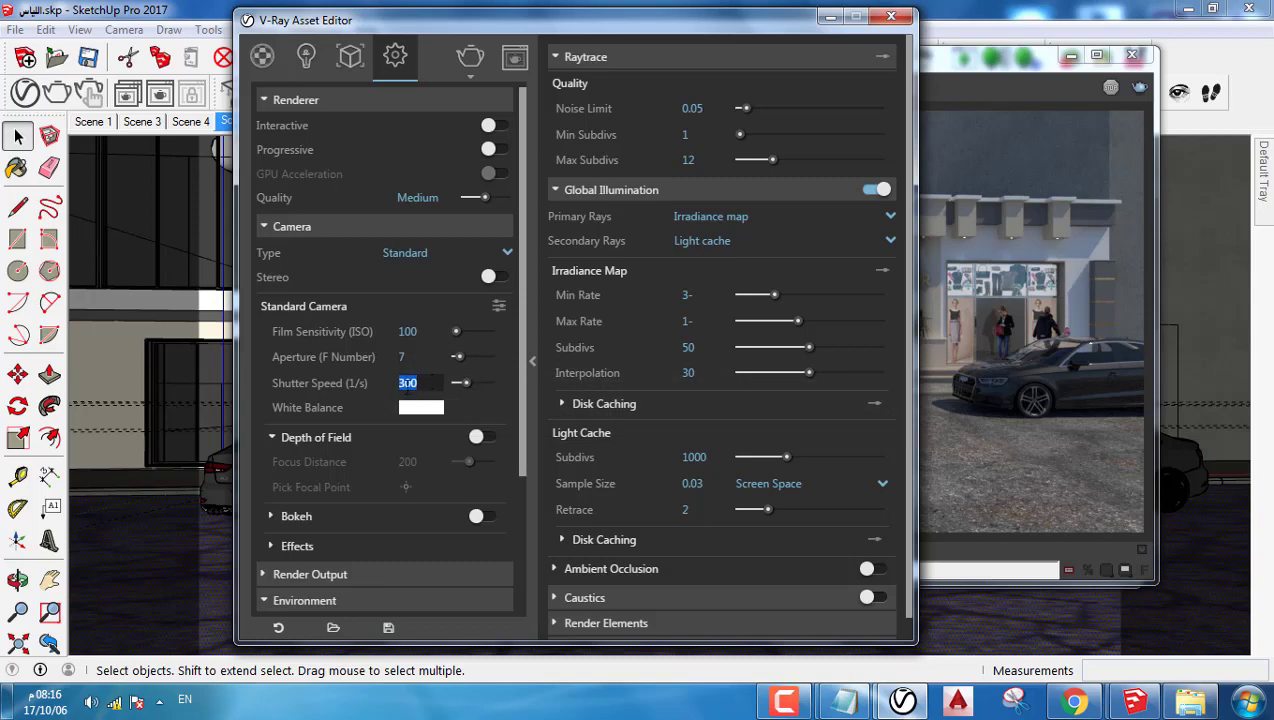
type("200")
key("Return")
left_click(950, 389)
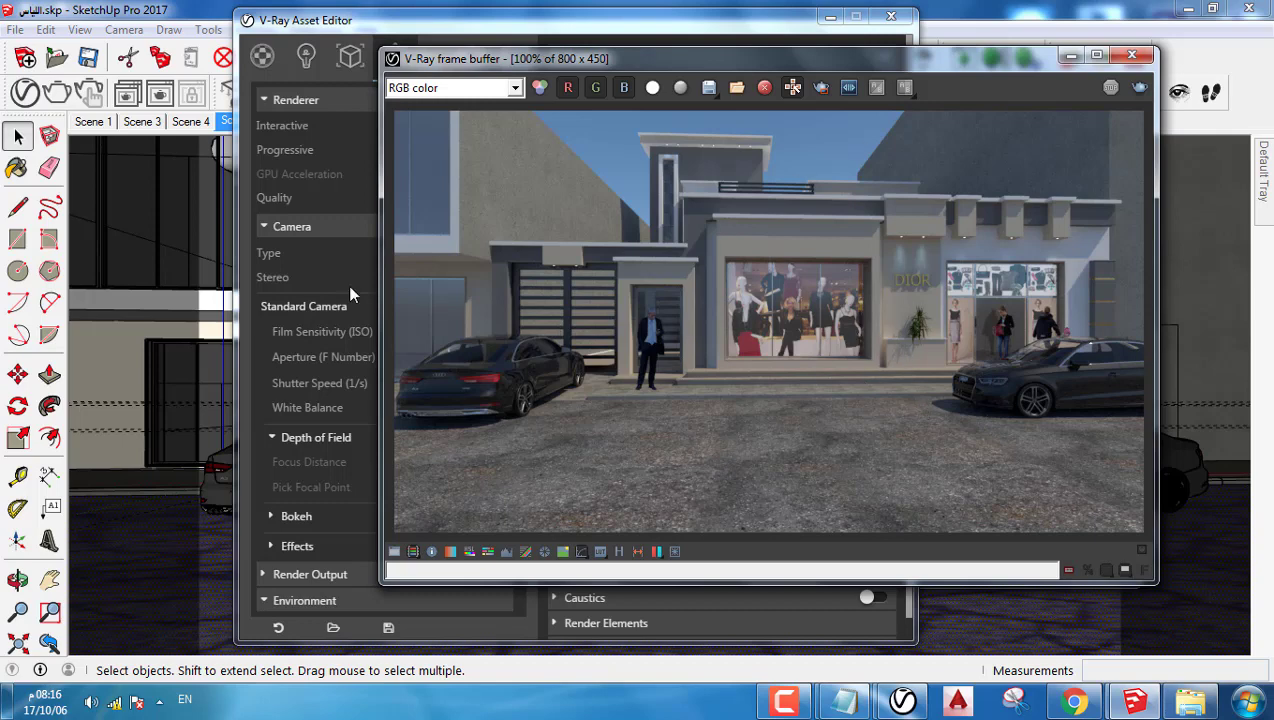
Step: Set the SunLight intensity multiplier to 0.2
left_click(300, 58)
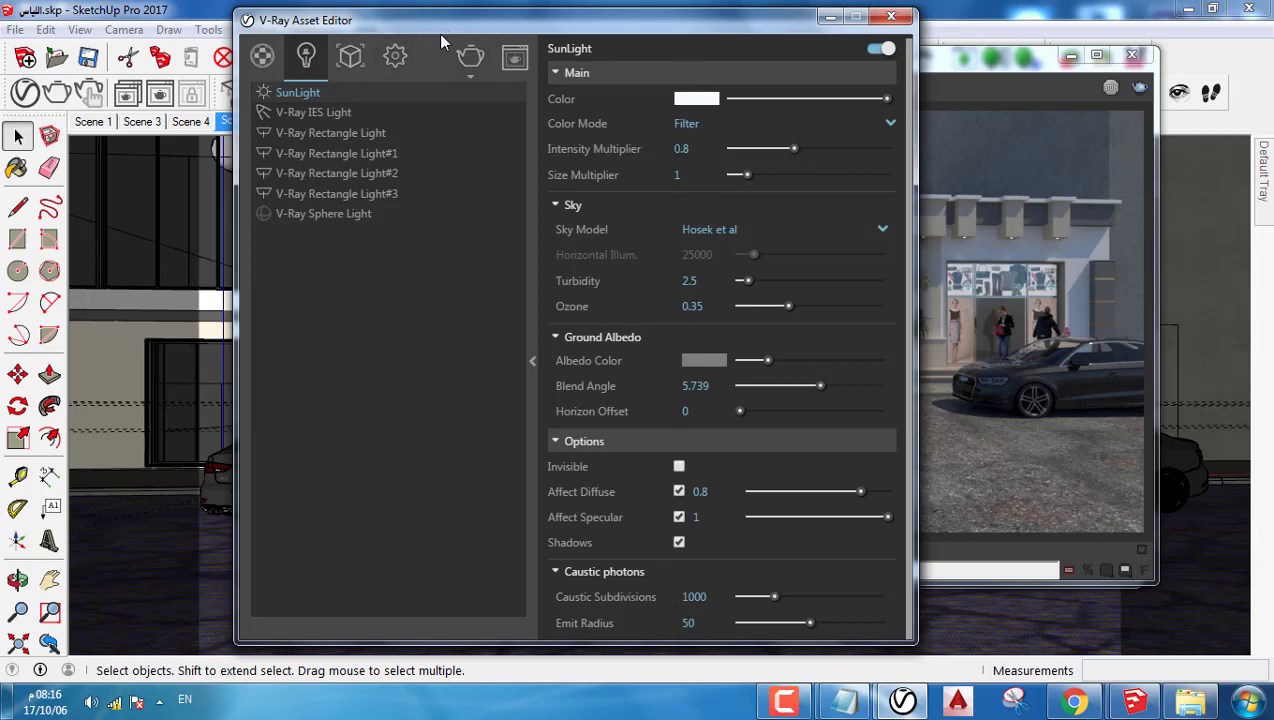
left_click(681, 148)
type("0.2")
key("Return")
Step: Set the background multiplier to 0.2 and the camera aperture to 8
left_click(395, 56)
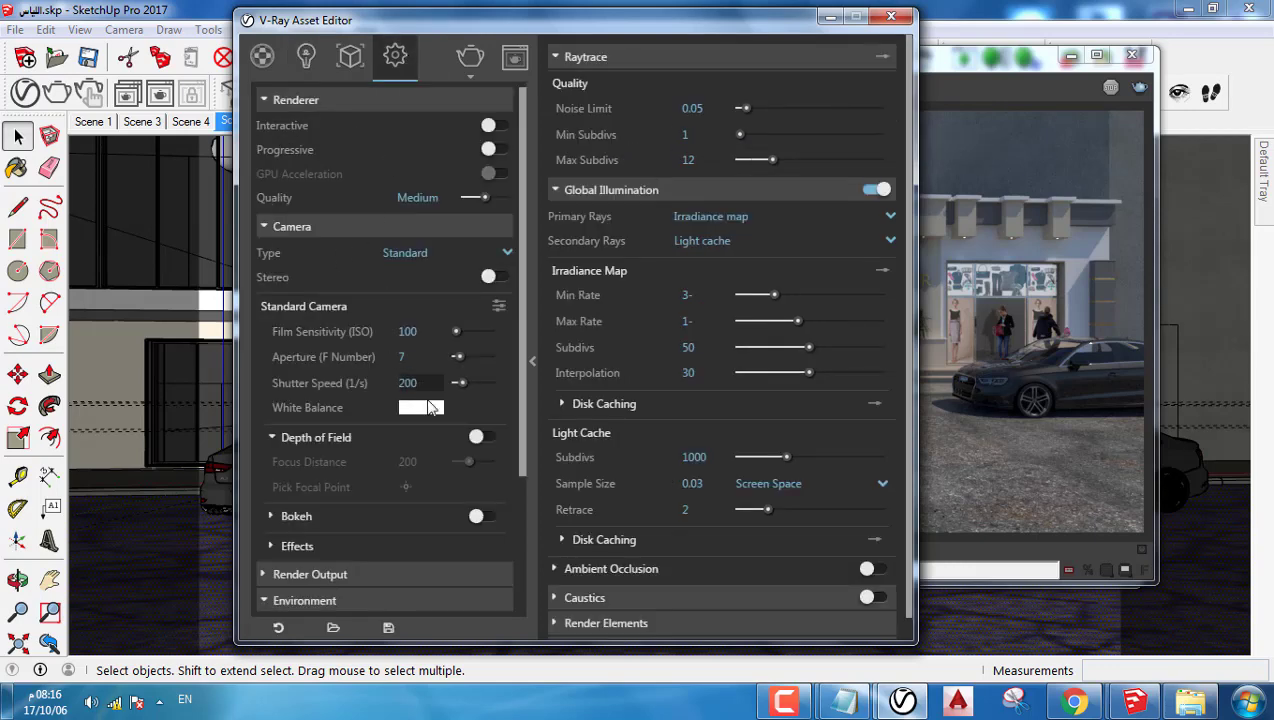
scroll(415, 457, "down", 3)
type("0")
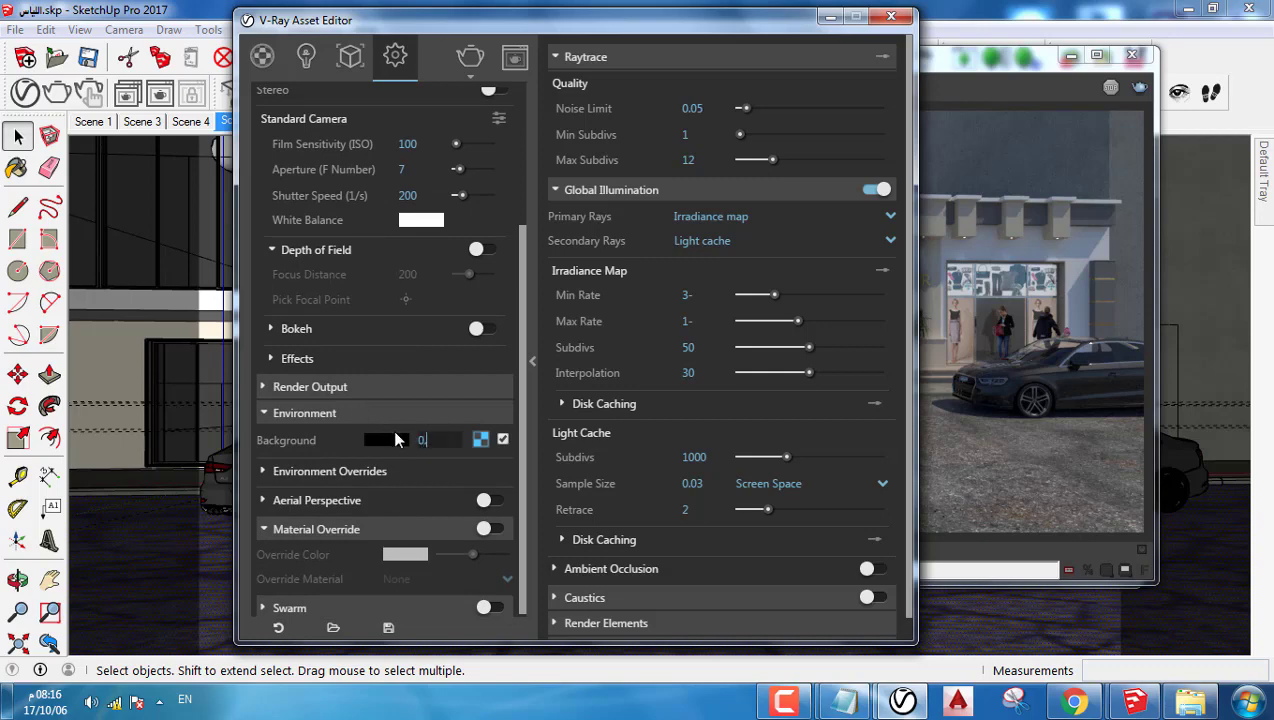
type(".2")
key("Return")
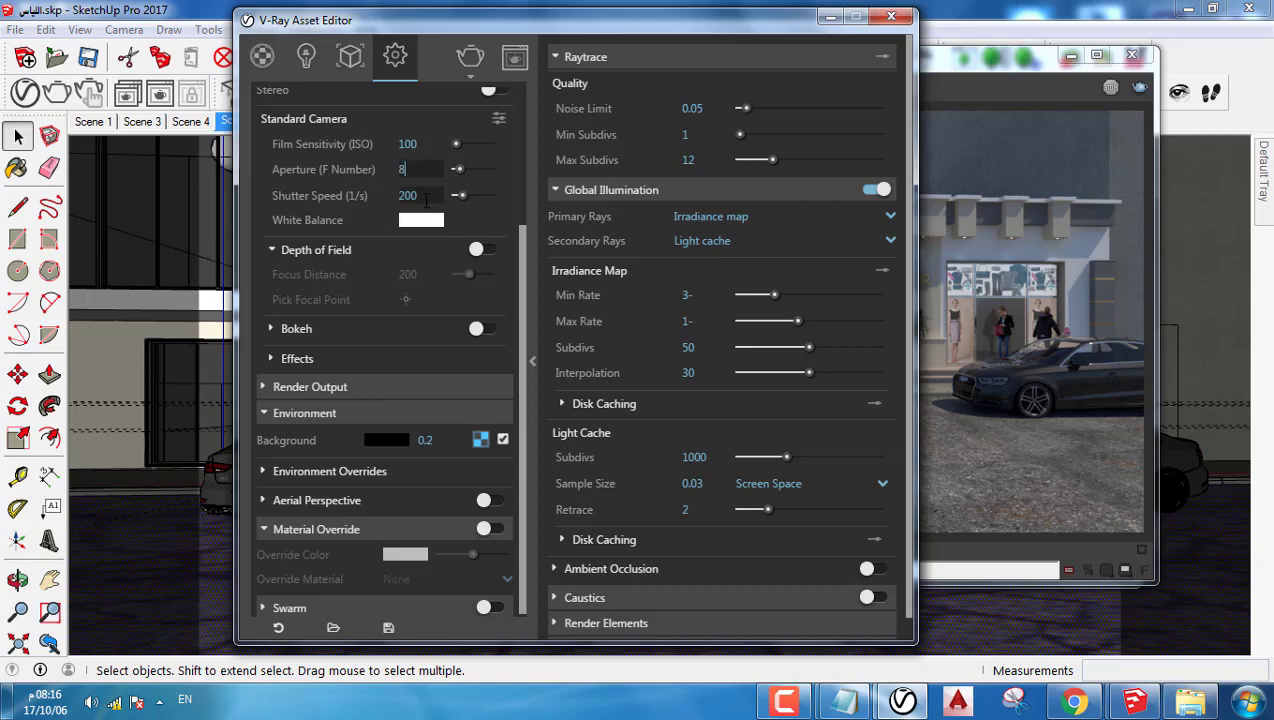
type("8")
key("Tab")
Step: Set shutter speed to 300, check the render time in Stamp variables, and render again
type("30")
left_click(1107, 224)
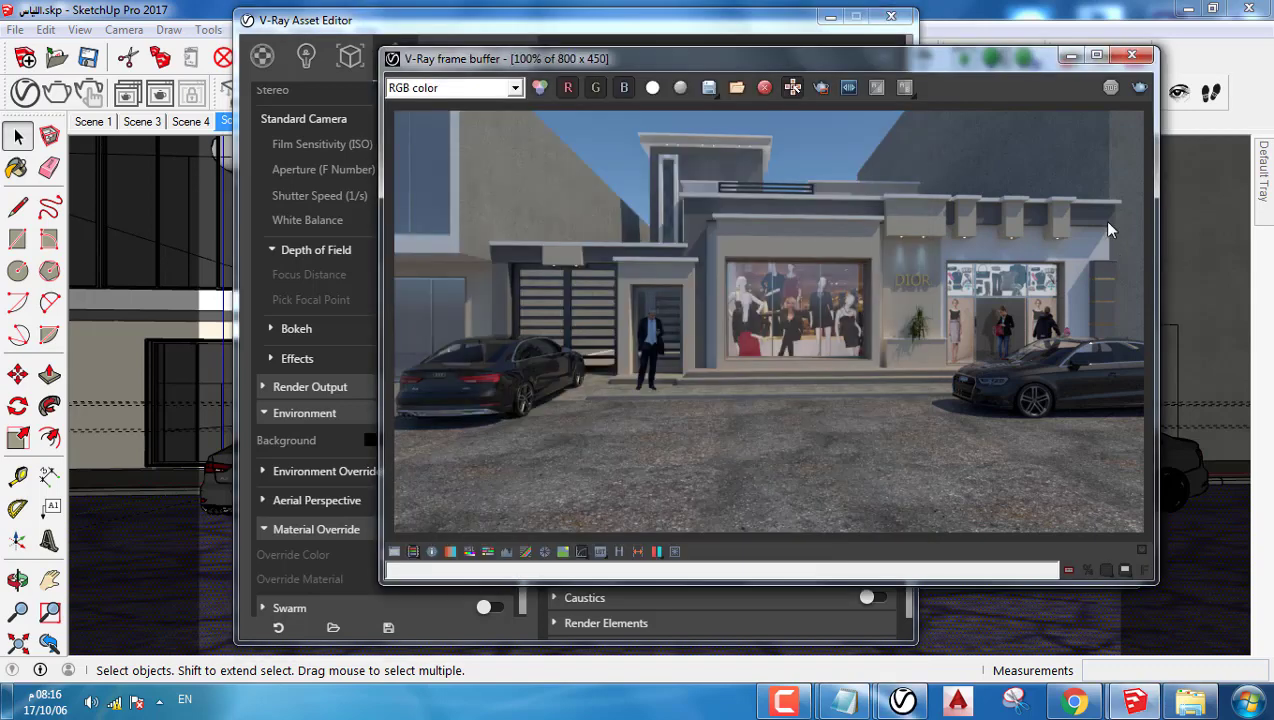
left_click(1086, 572)
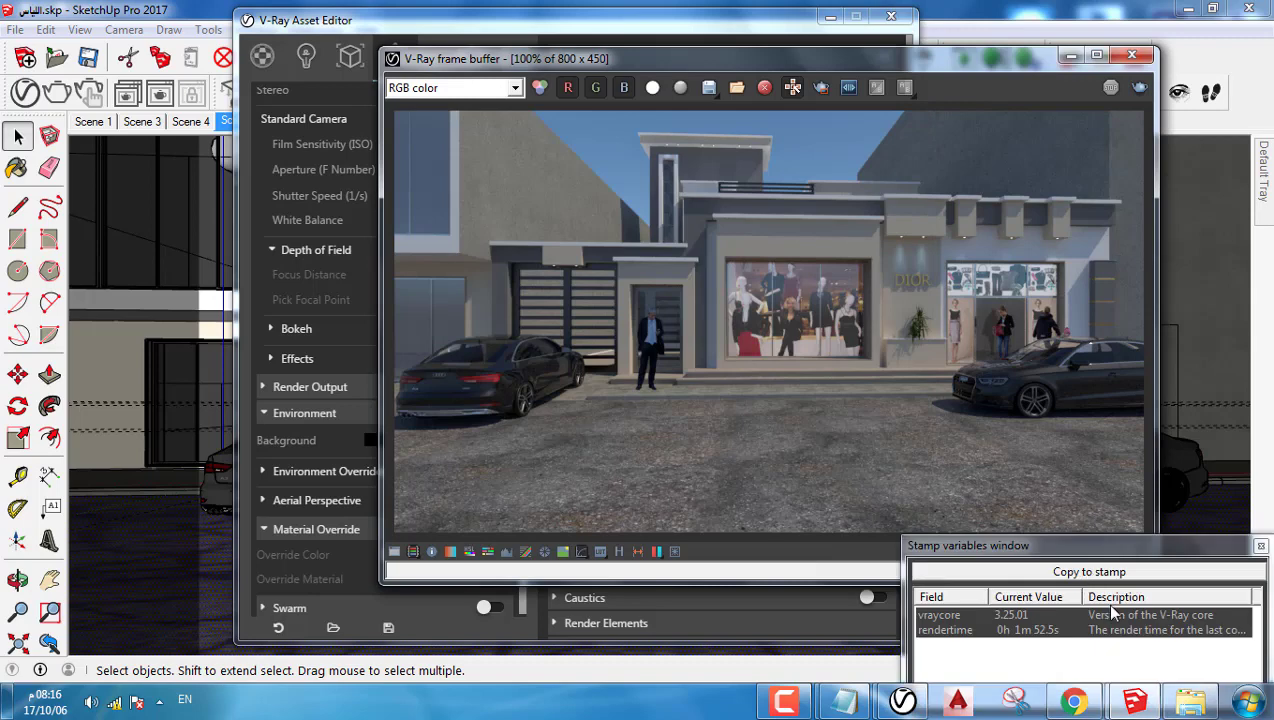
left_click_drag(1224, 554, 1047, 305)
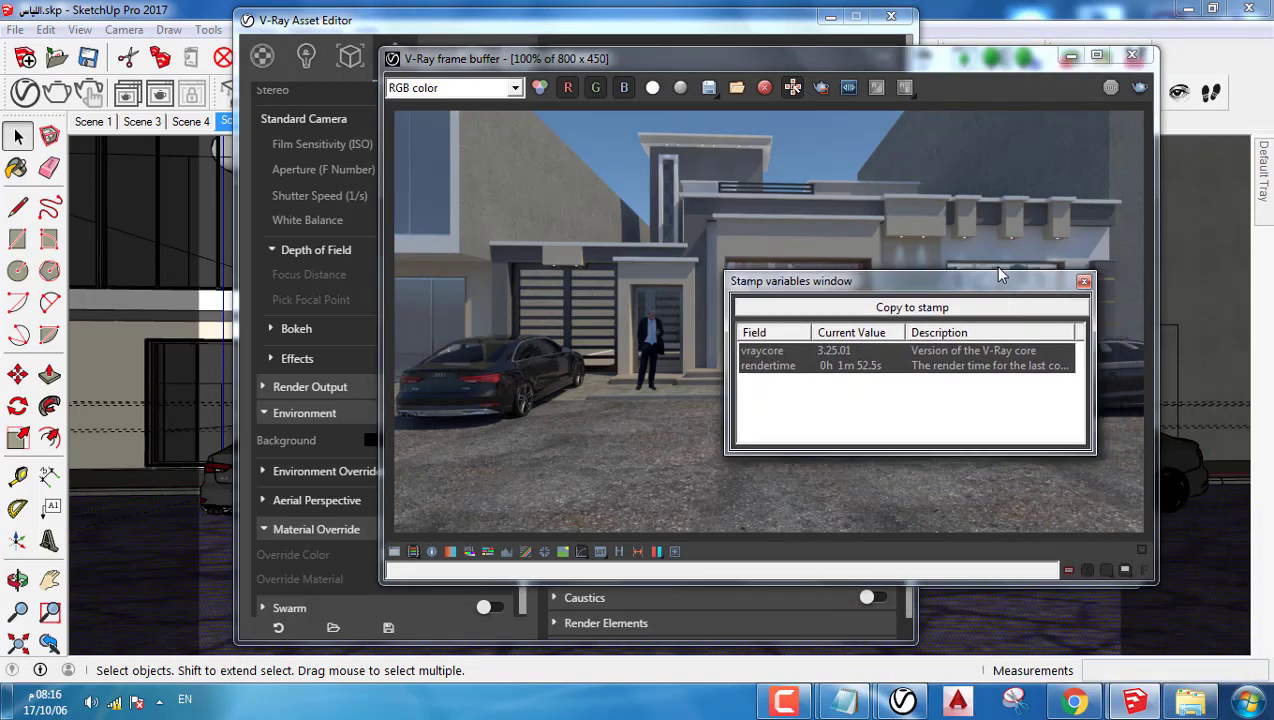
left_click_drag(1005, 272, 965, 247)
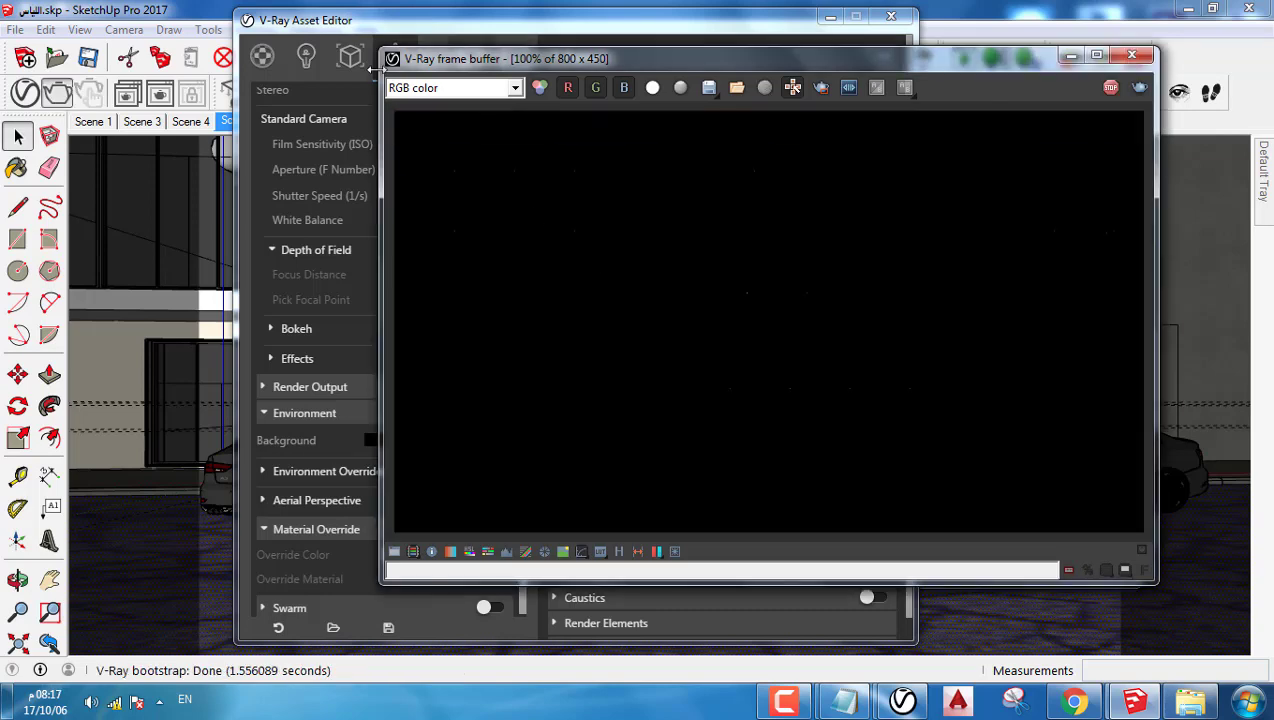
left_click(360, 48)
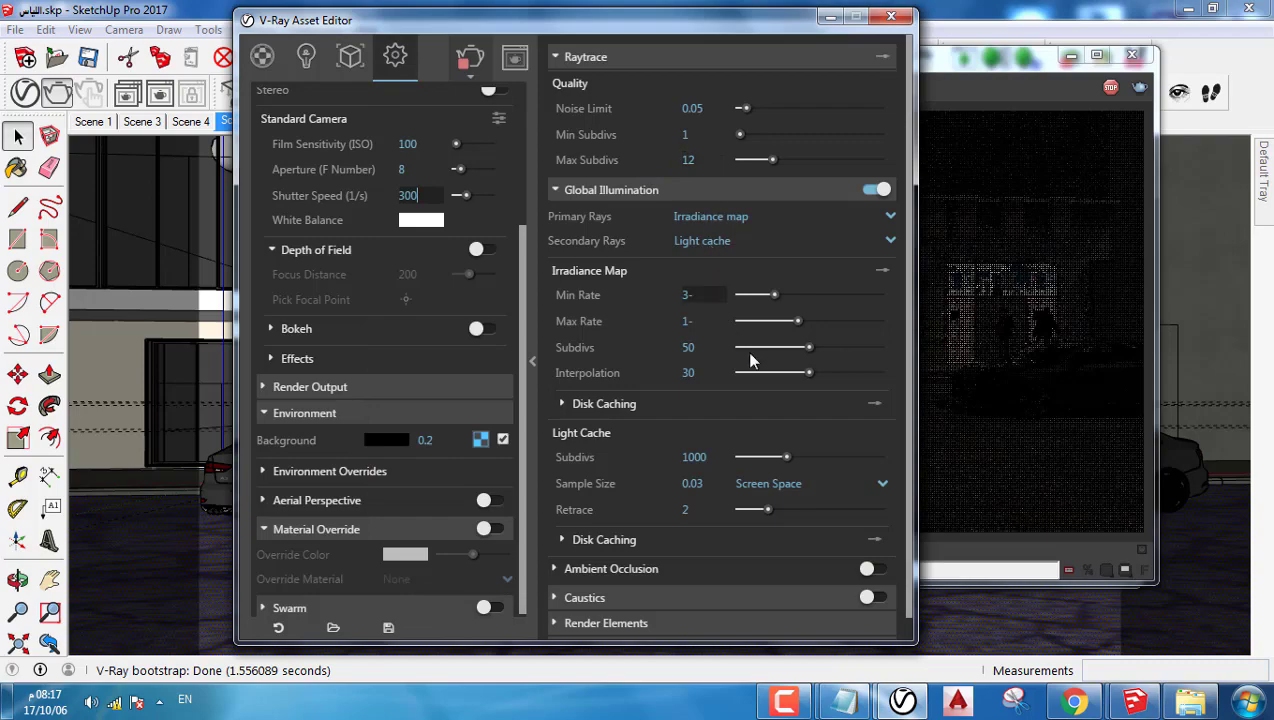
Step: Arrange the settings and render windows side by side to watch the evening render
left_click(1088, 374)
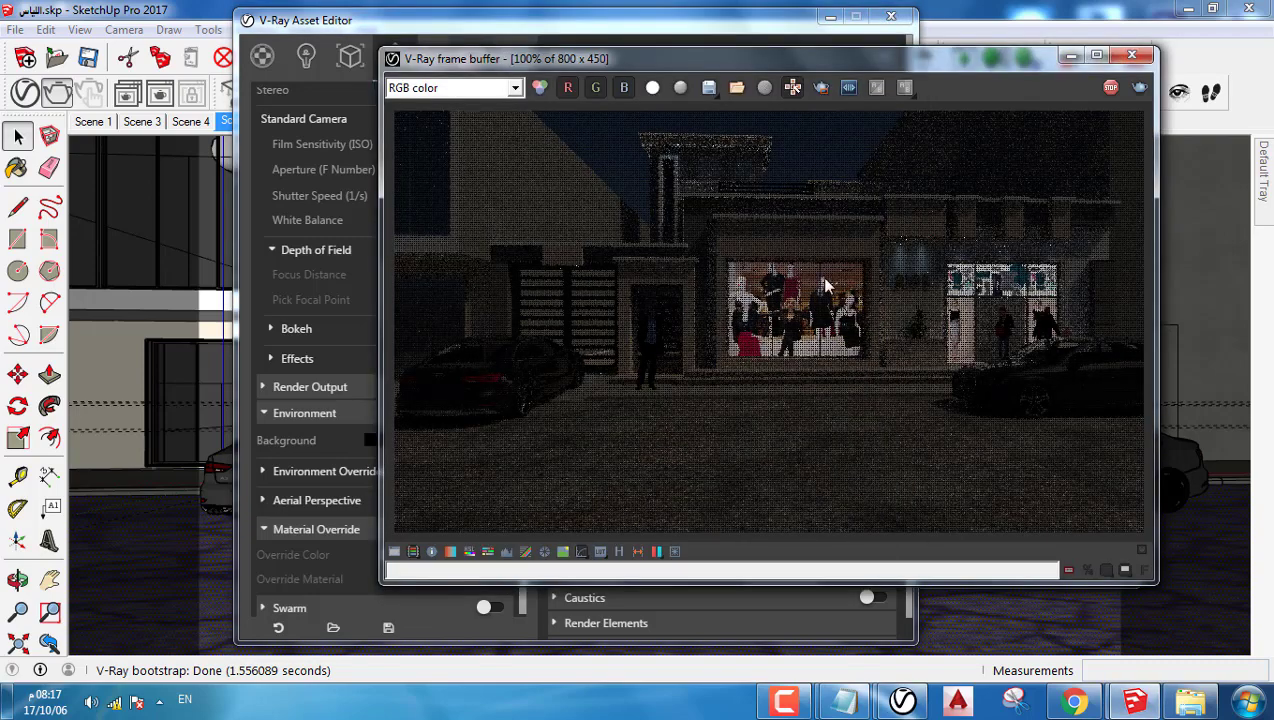
left_click(338, 123)
left_click_drag(560, 20, 324, 16)
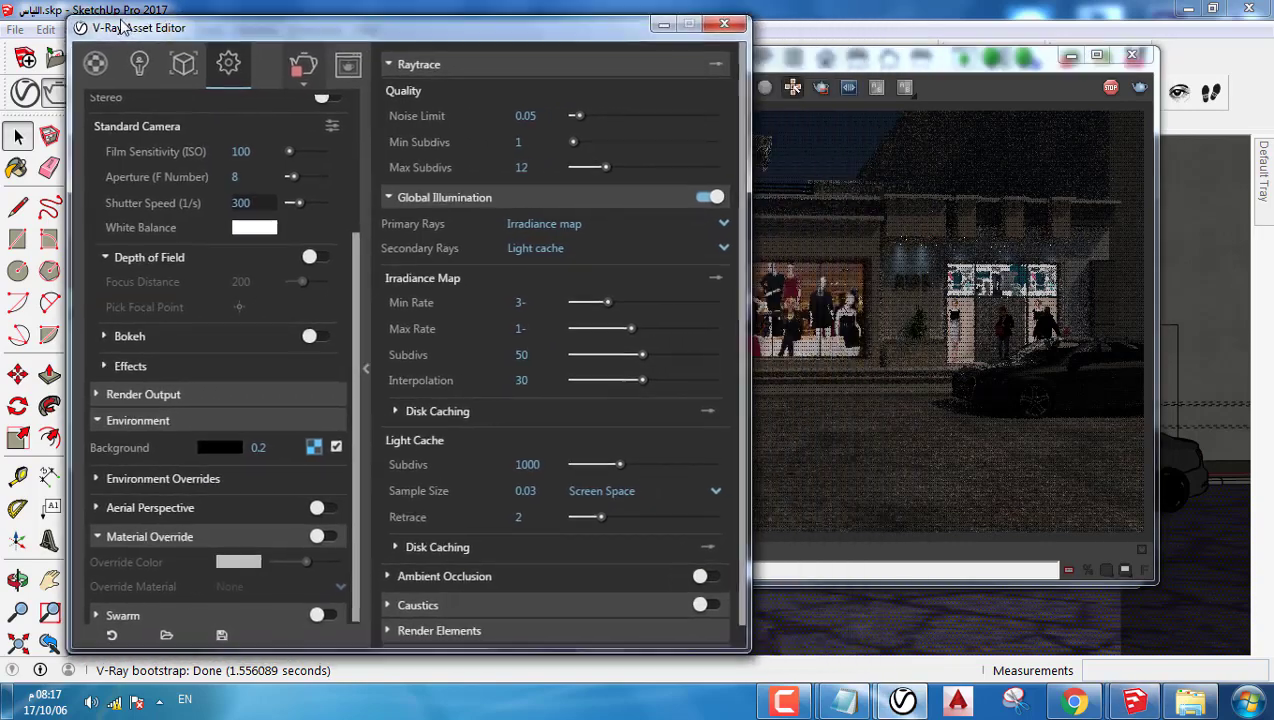
left_click(783, 385)
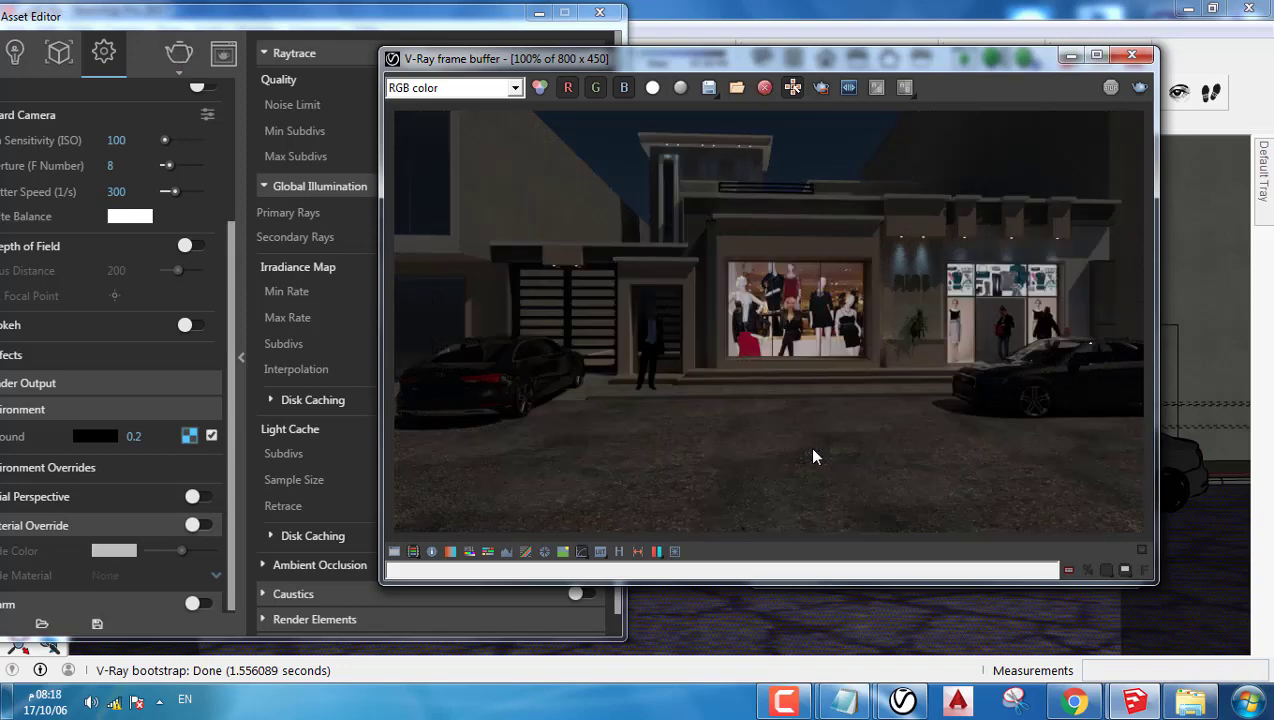
Step: Check the finished render time in Stamp variables, then bring the Asset Editor back in front
left_click(1088, 571)
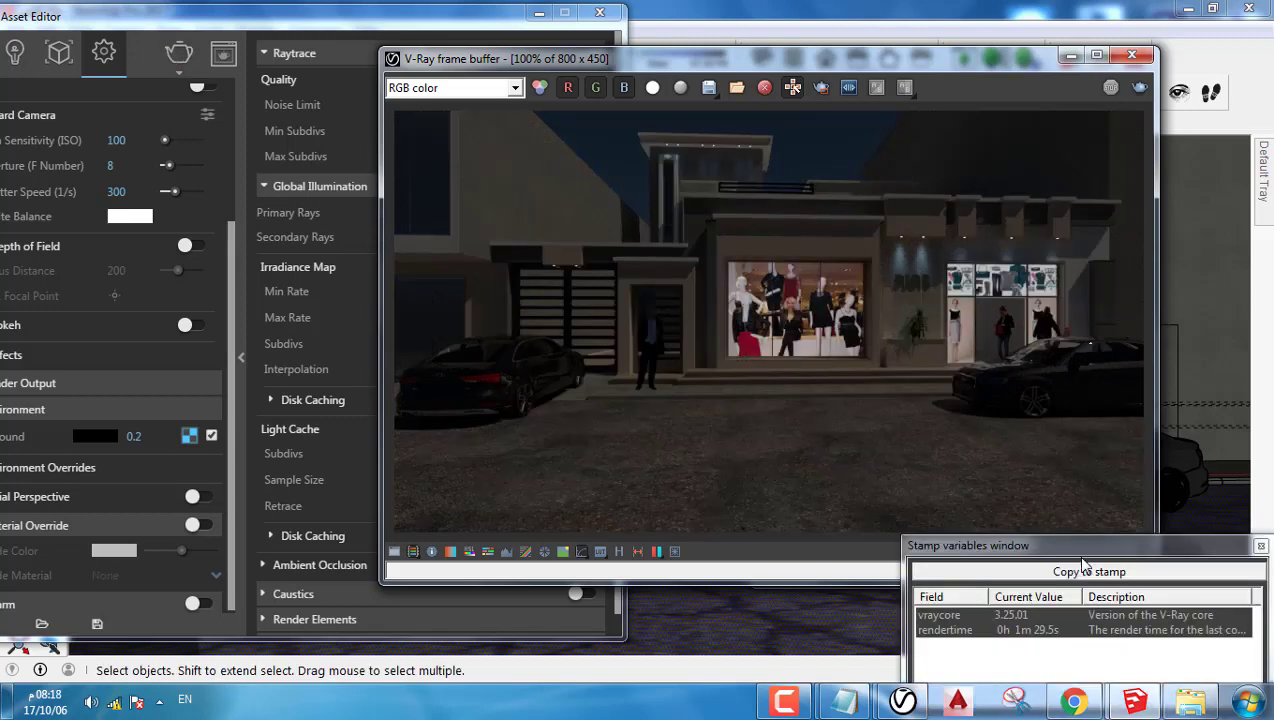
left_click_drag(1092, 546, 916, 349)
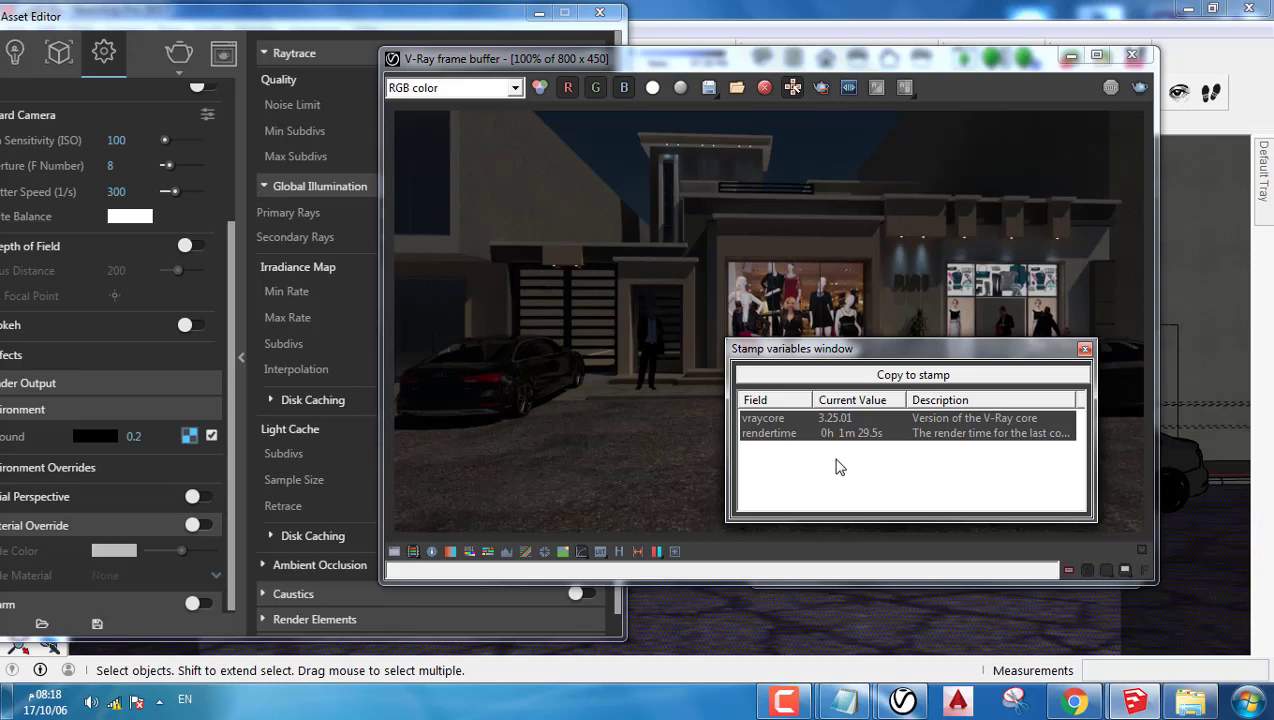
left_click(1085, 349)
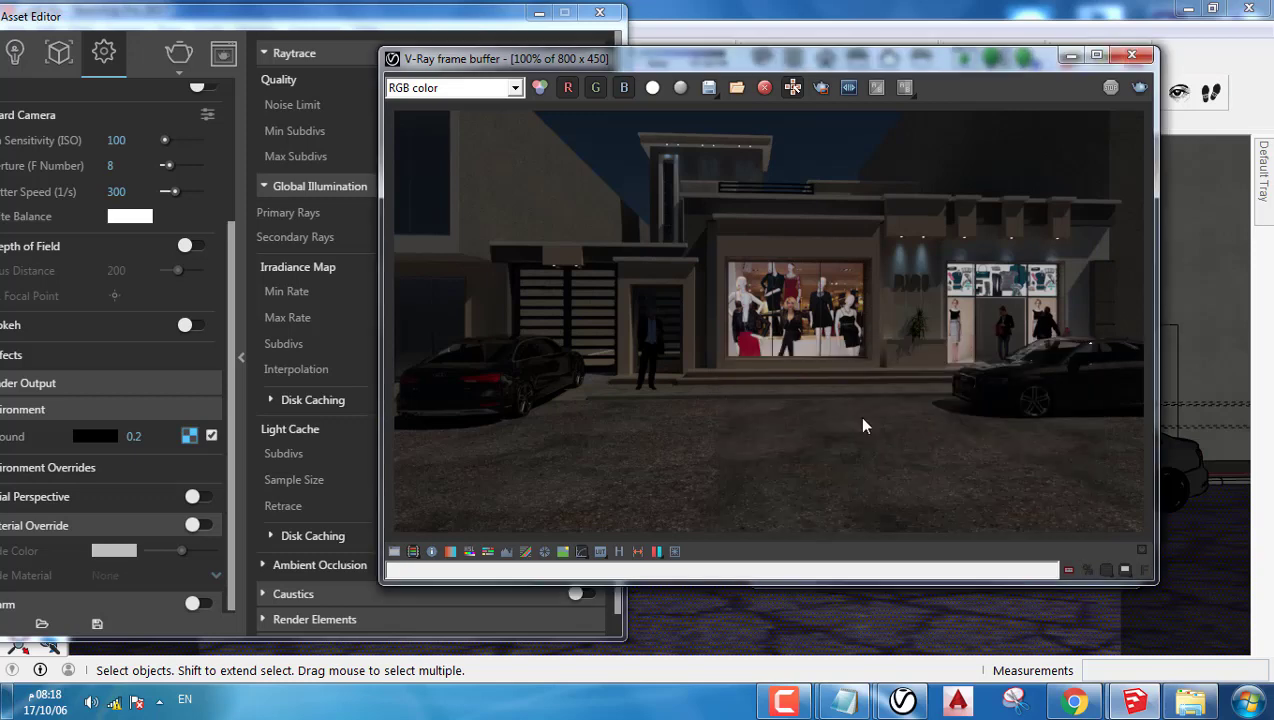
left_click_drag(452, 62, 512, 59)
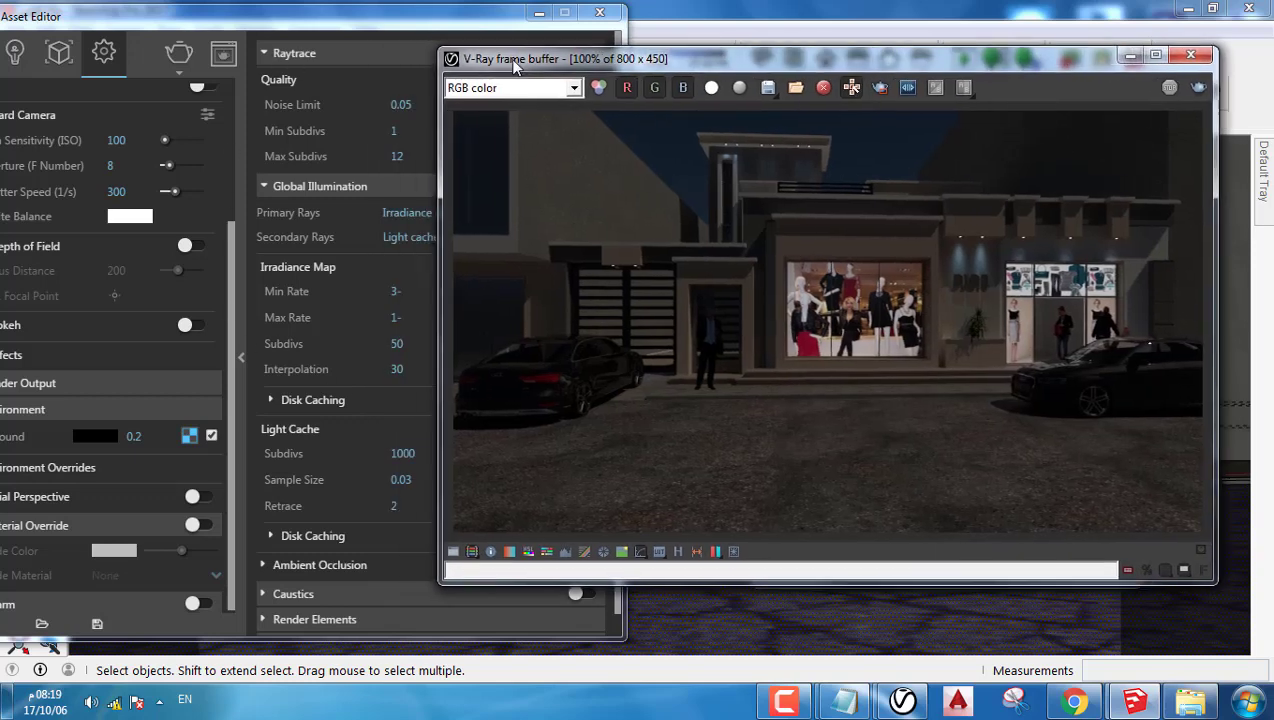
left_click(665, 52)
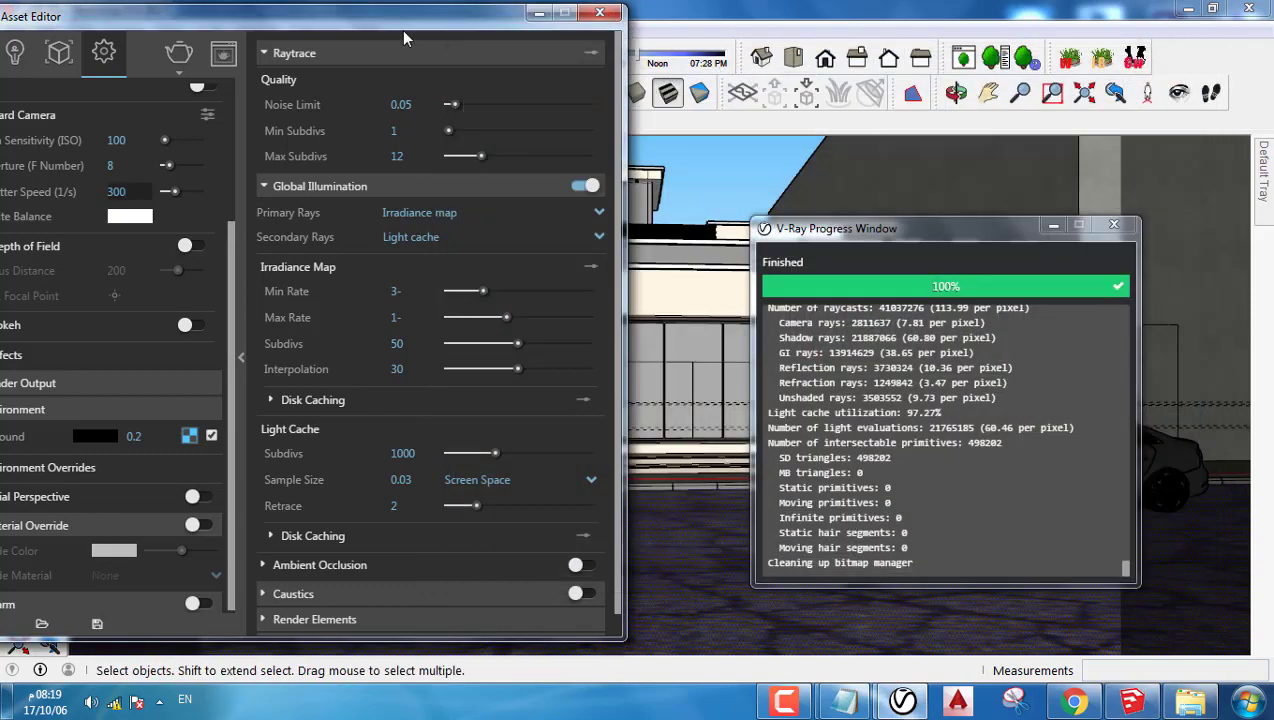
left_click_drag(401, 28, 813, 25)
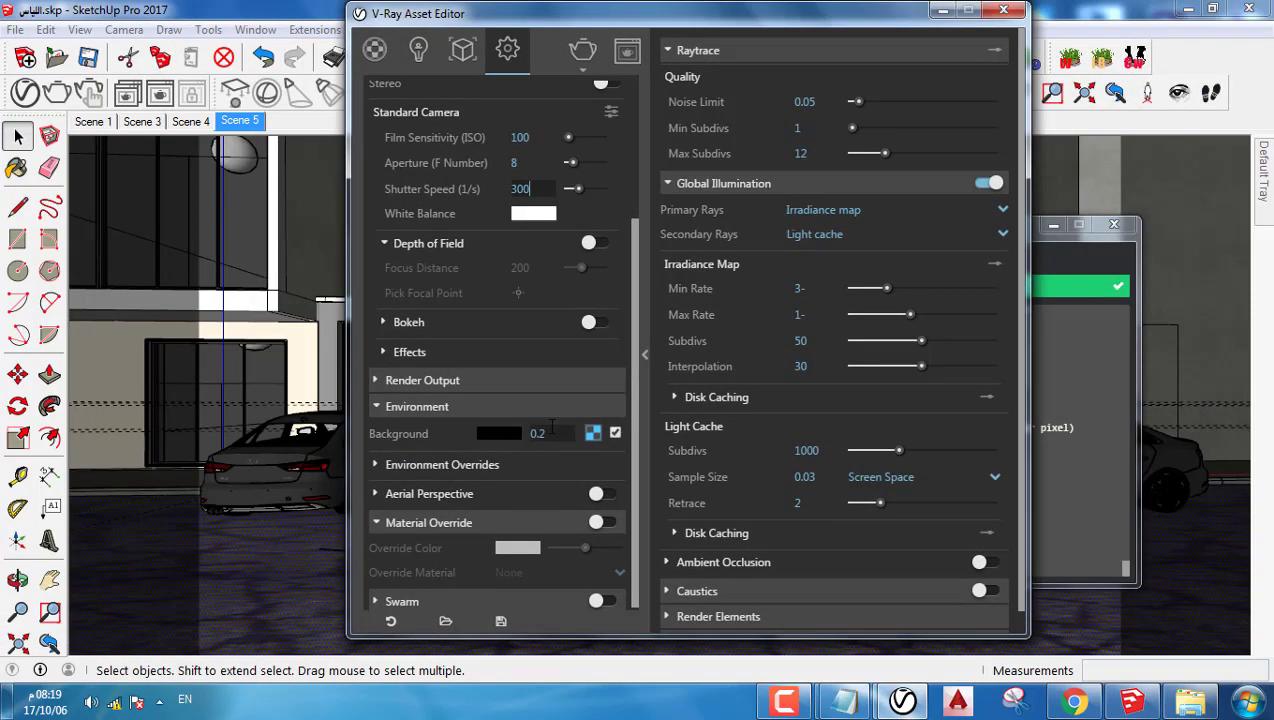
Step: Set ISO to 130 and aperture to 7, then render the facade
key("Return")
left_click(525, 137)
type("1")
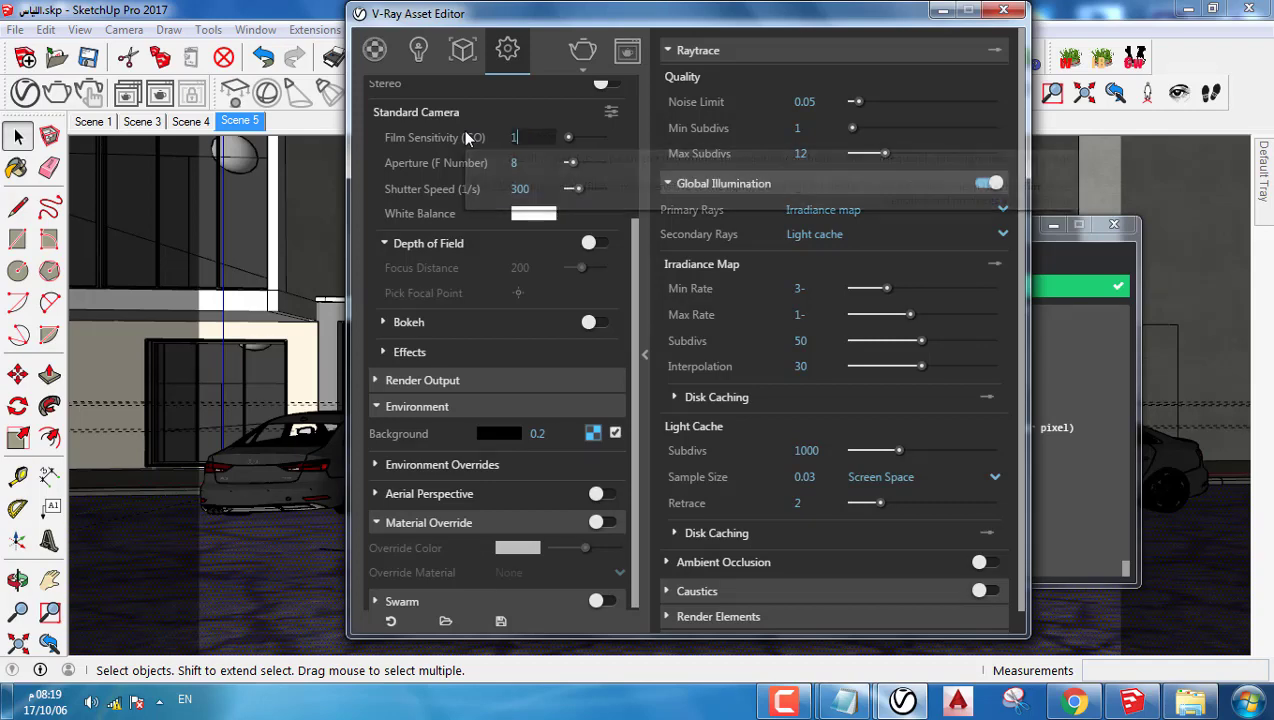
type("30")
key("Tab")
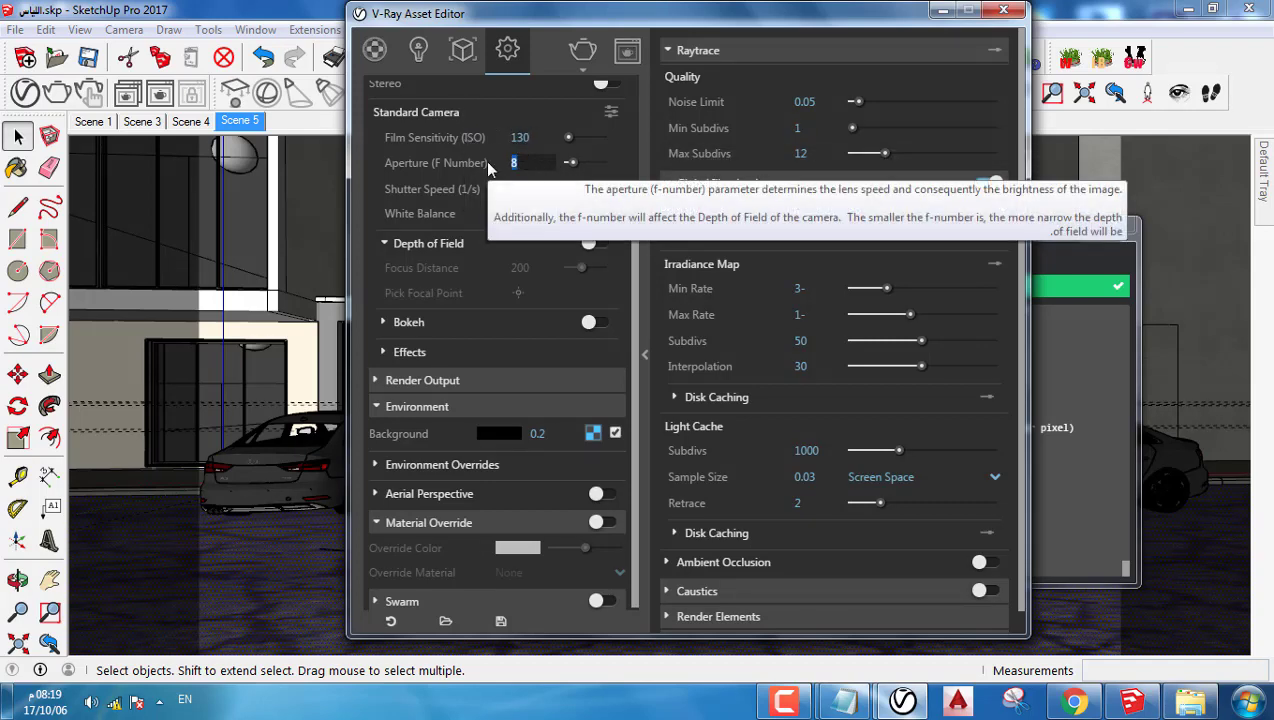
type("7")
key("Return")
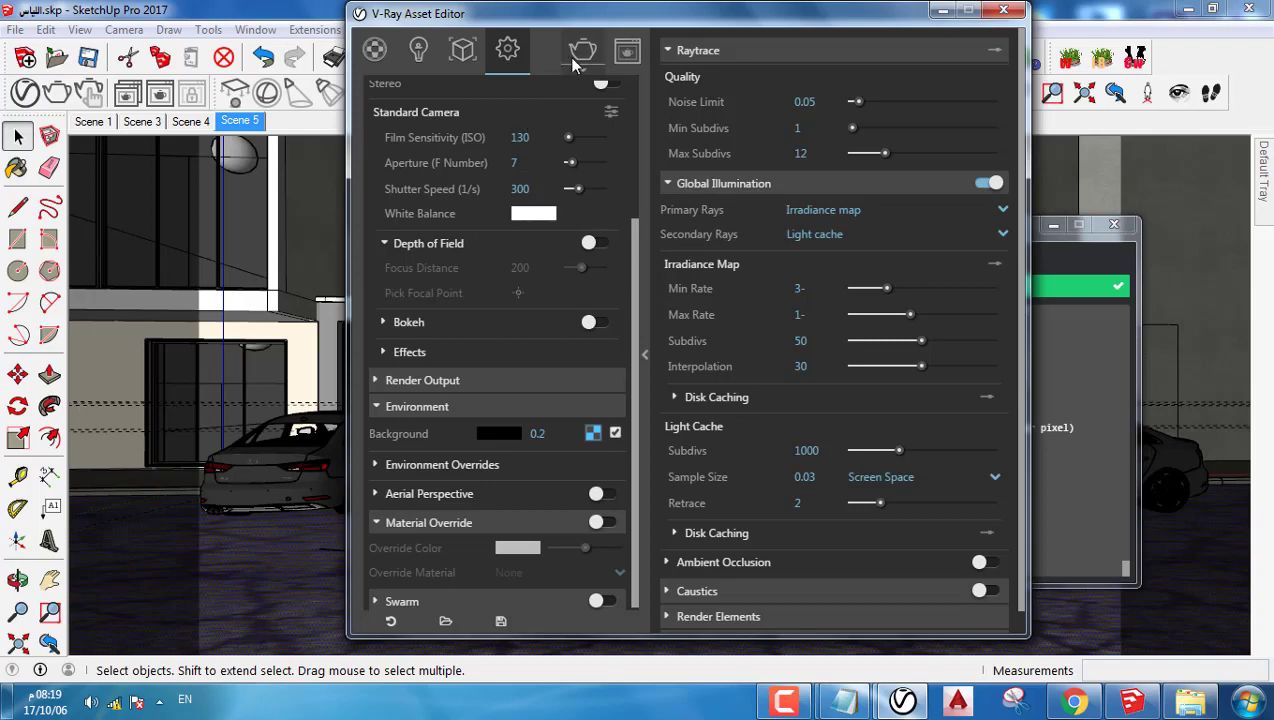
left_click(580, 56)
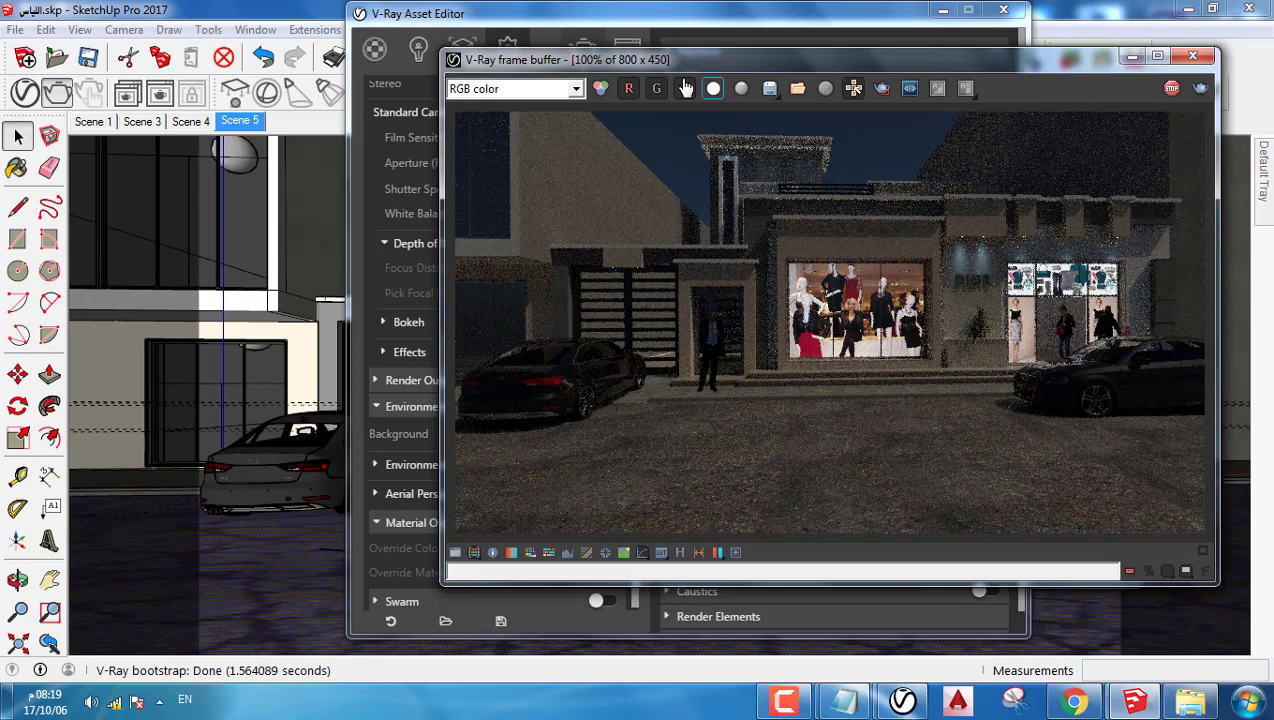
Step: Close the frame buffer, set shutter speed to 200 and render again
left_click(1193, 55)
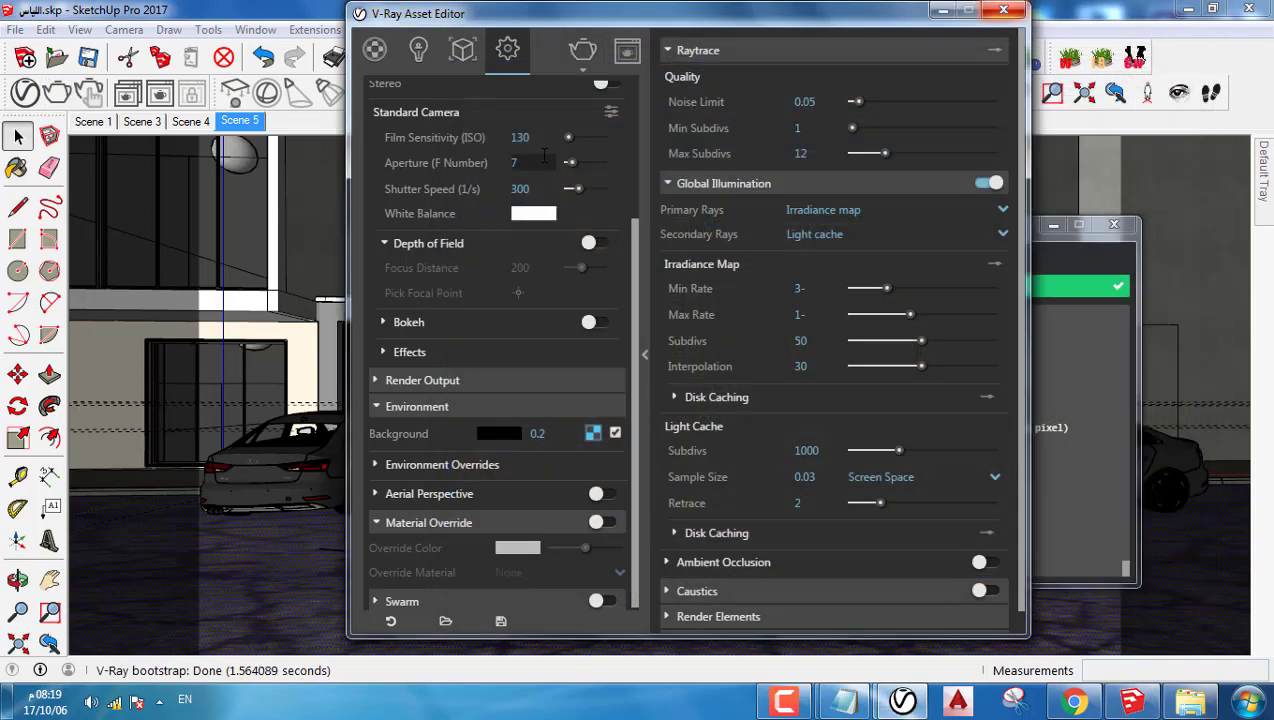
left_click(520, 188)
type("200")
key("Return")
left_click(578, 52)
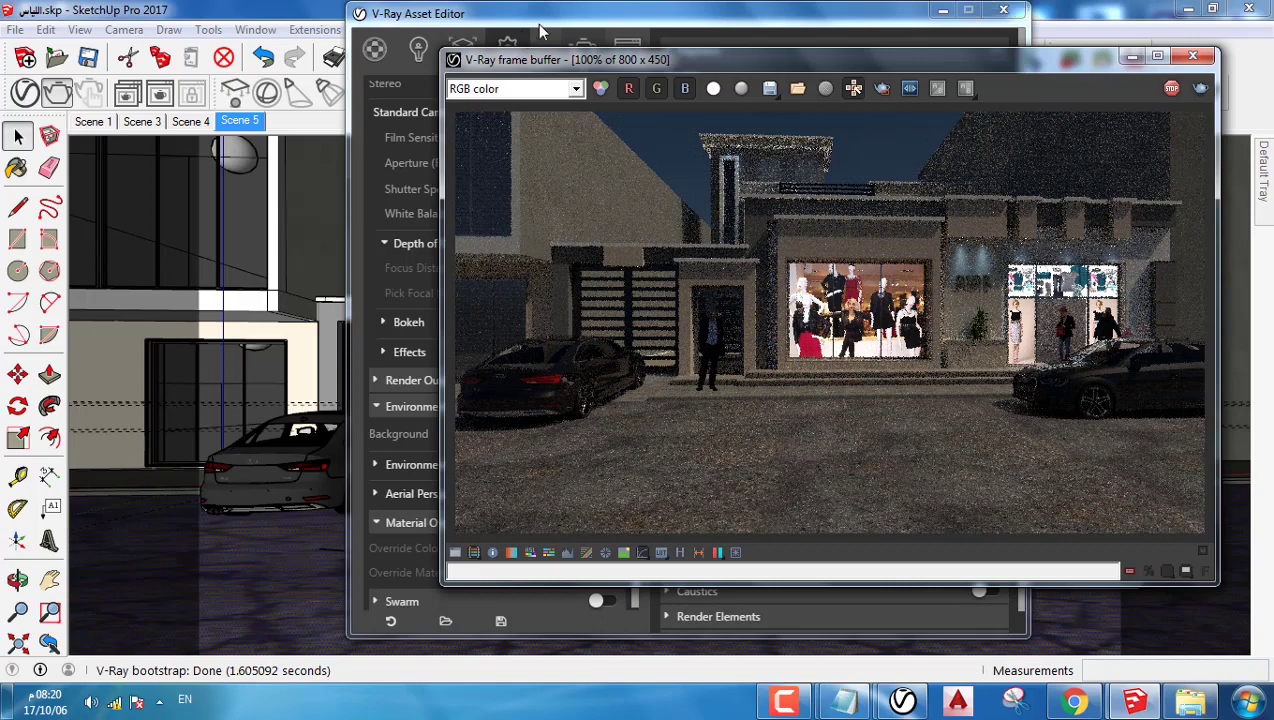
Step: Watch the new render, then bring up the SunLight settings
left_click_drag(536, 20, 276, 20)
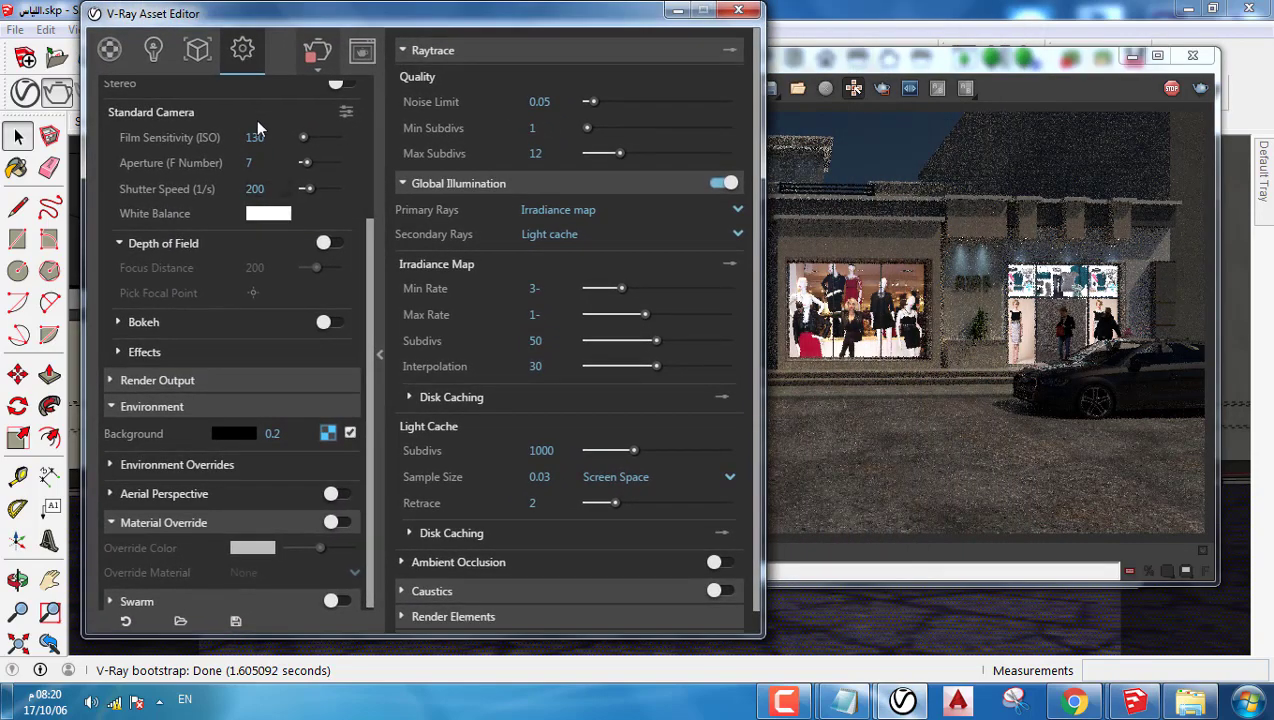
left_click(993, 372)
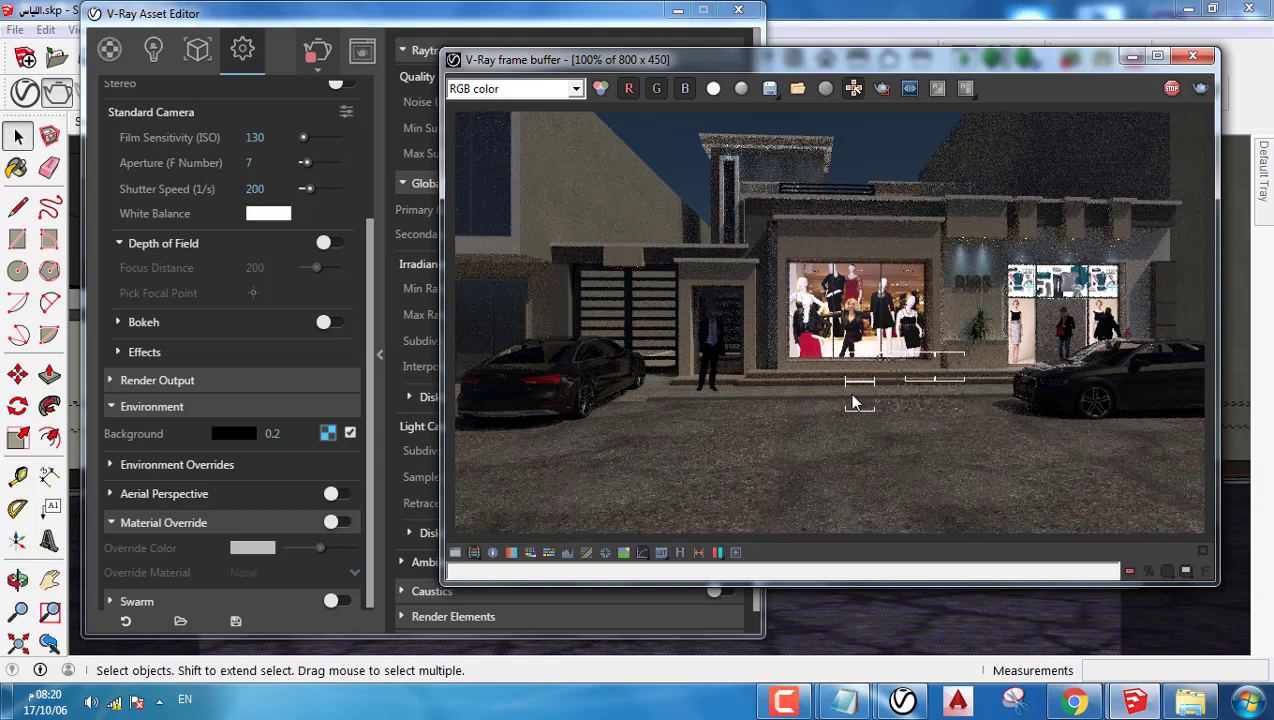
left_click(153, 49)
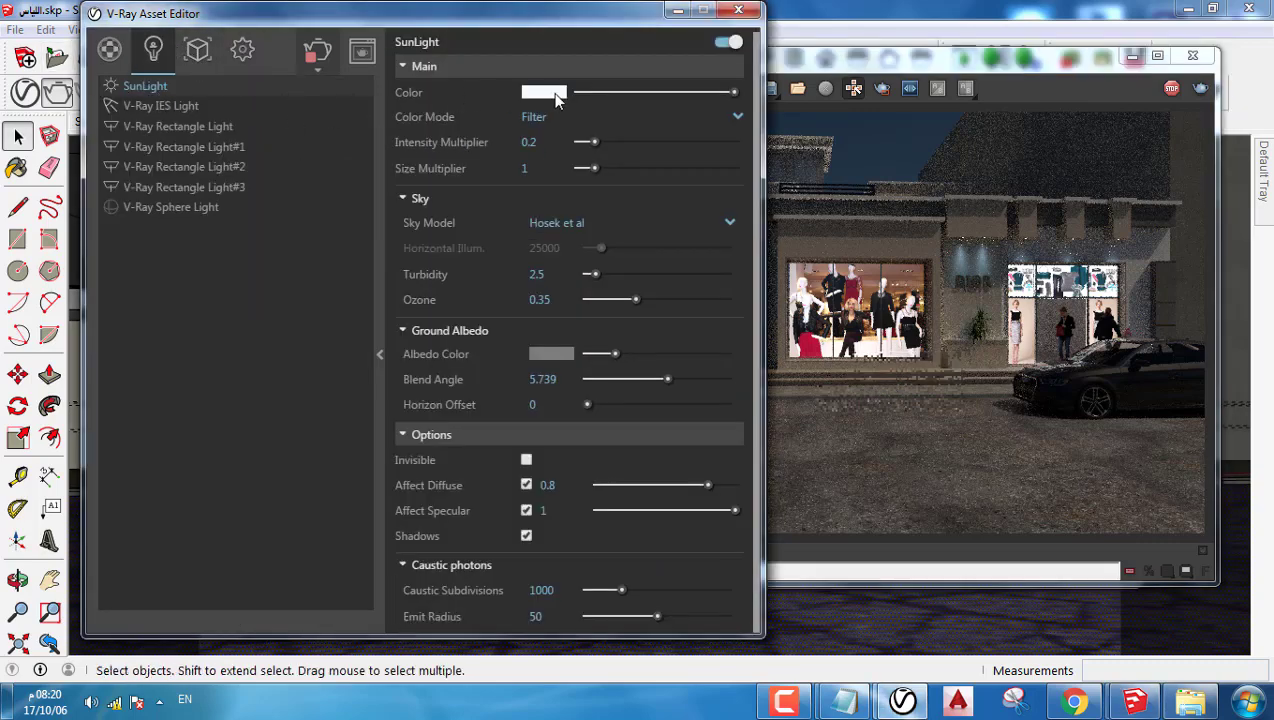
left_click(550, 93)
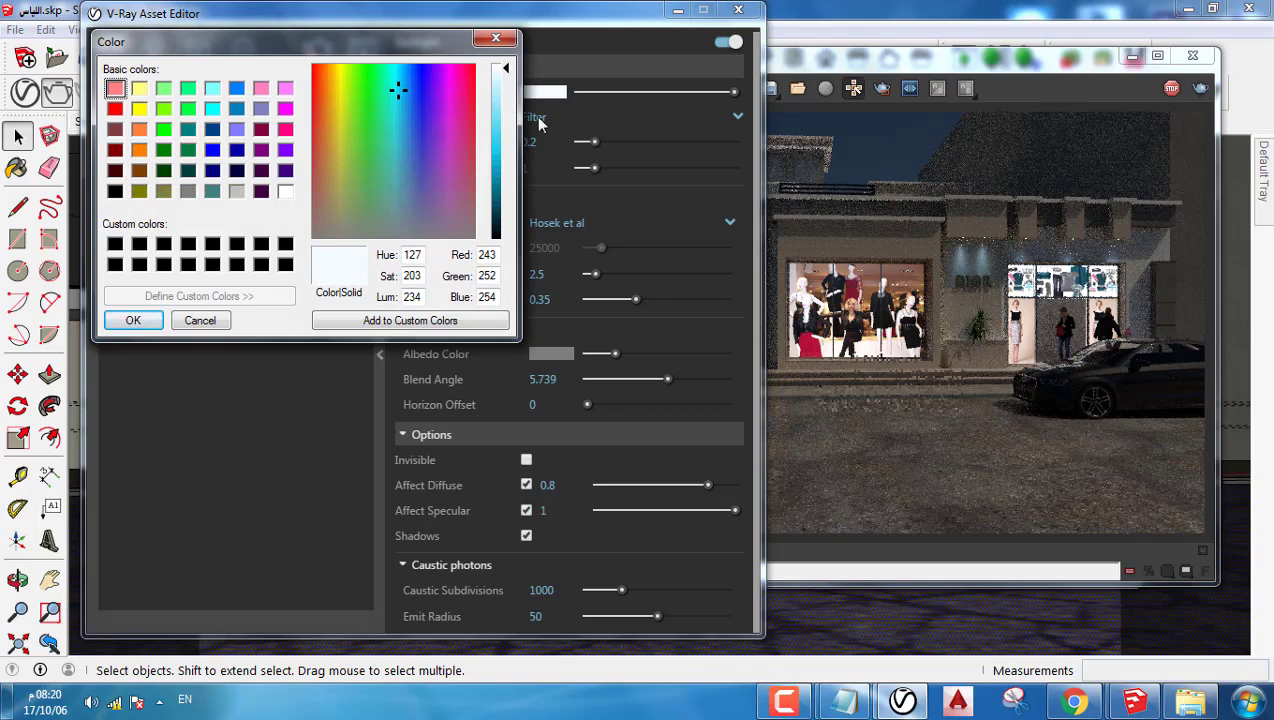
left_click(496, 38)
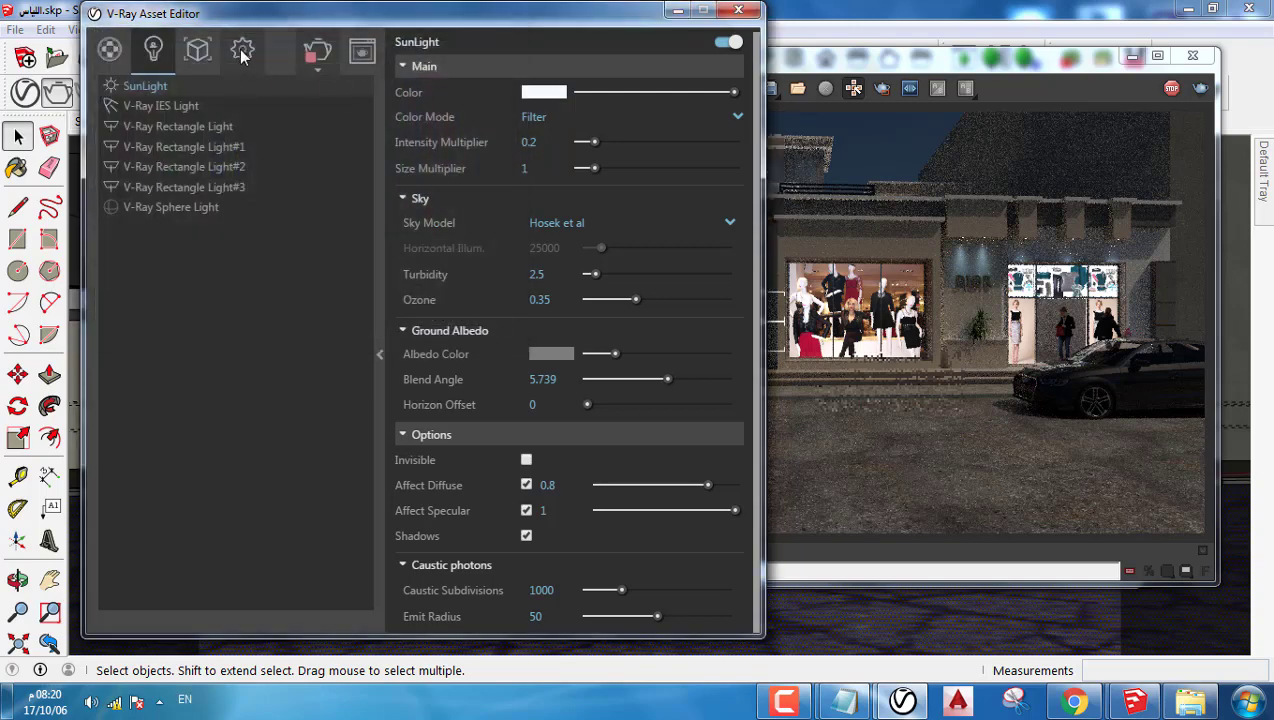
Step: Open the White Balance colour picker in render settings and close the frame buffer window
left_click(242, 49)
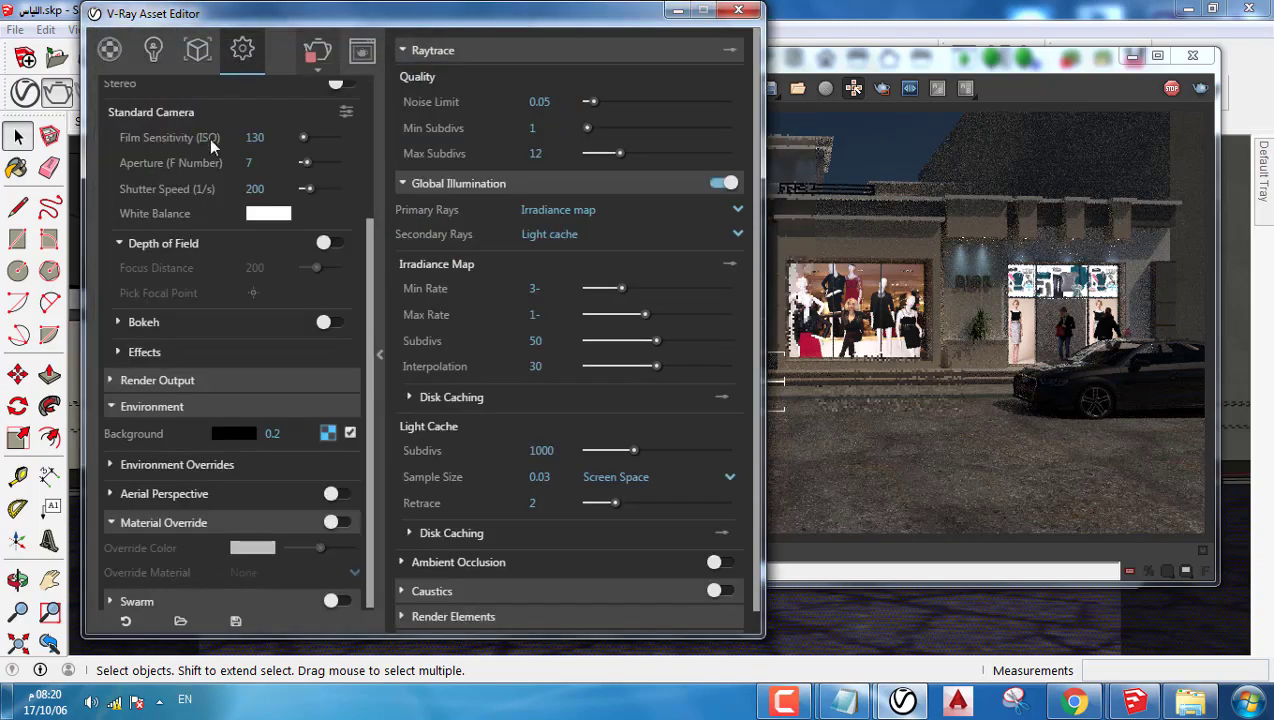
left_click(272, 216)
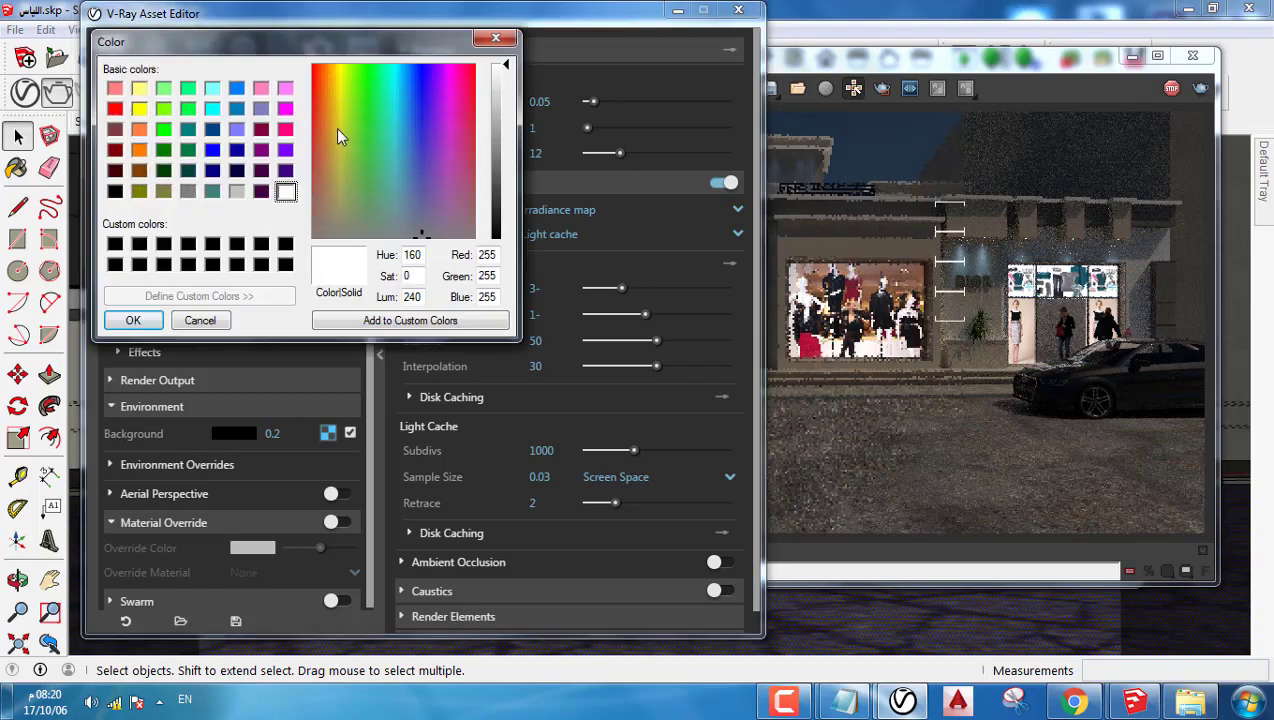
left_click(925, 312)
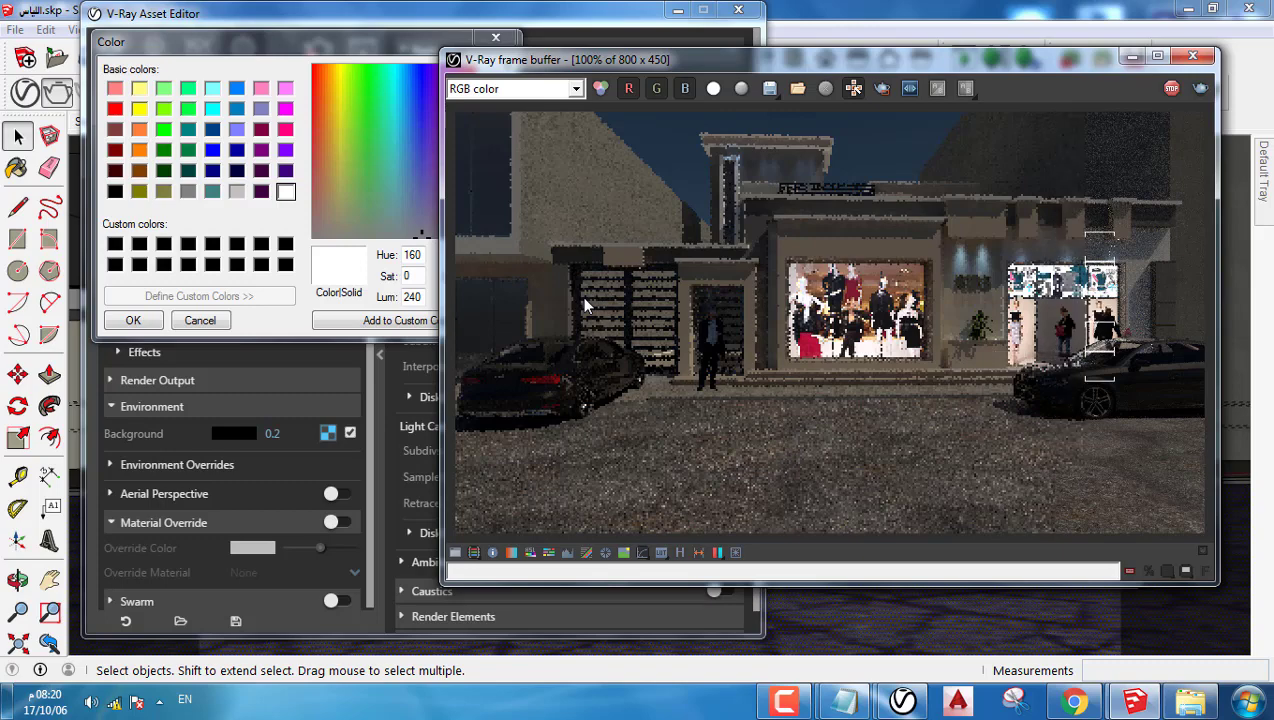
left_click(395, 10)
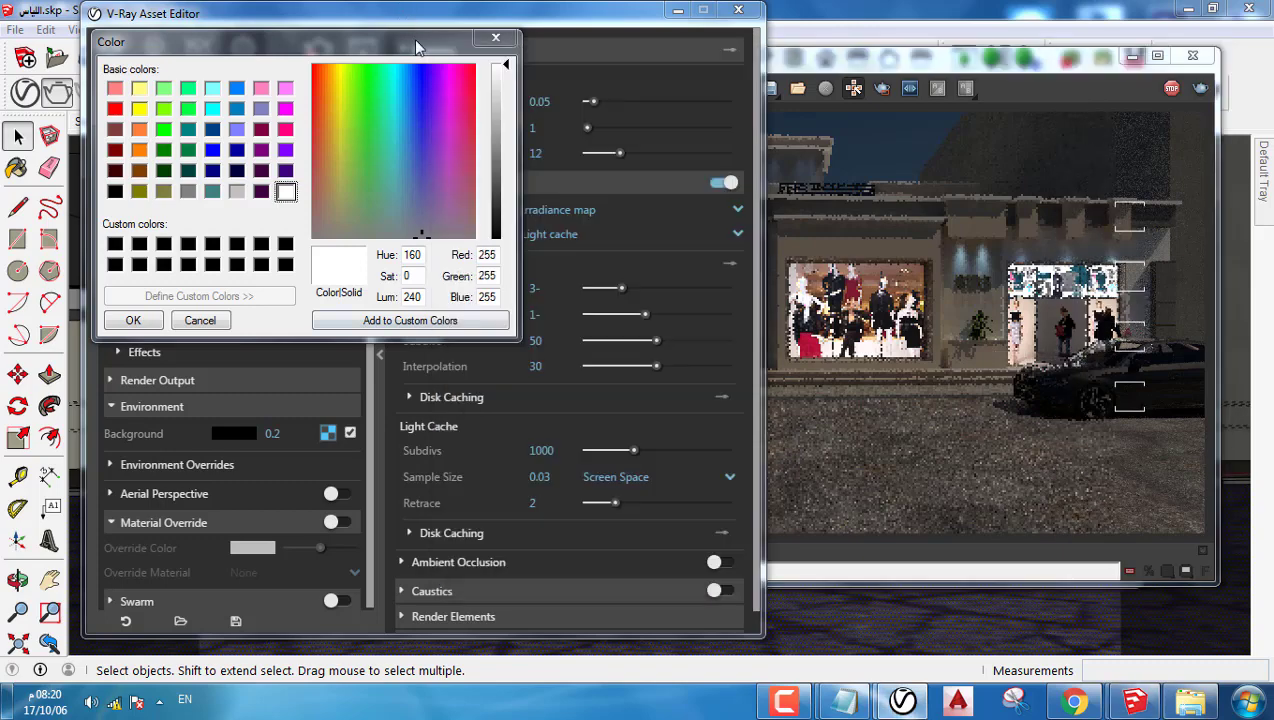
left_click(1165, 110)
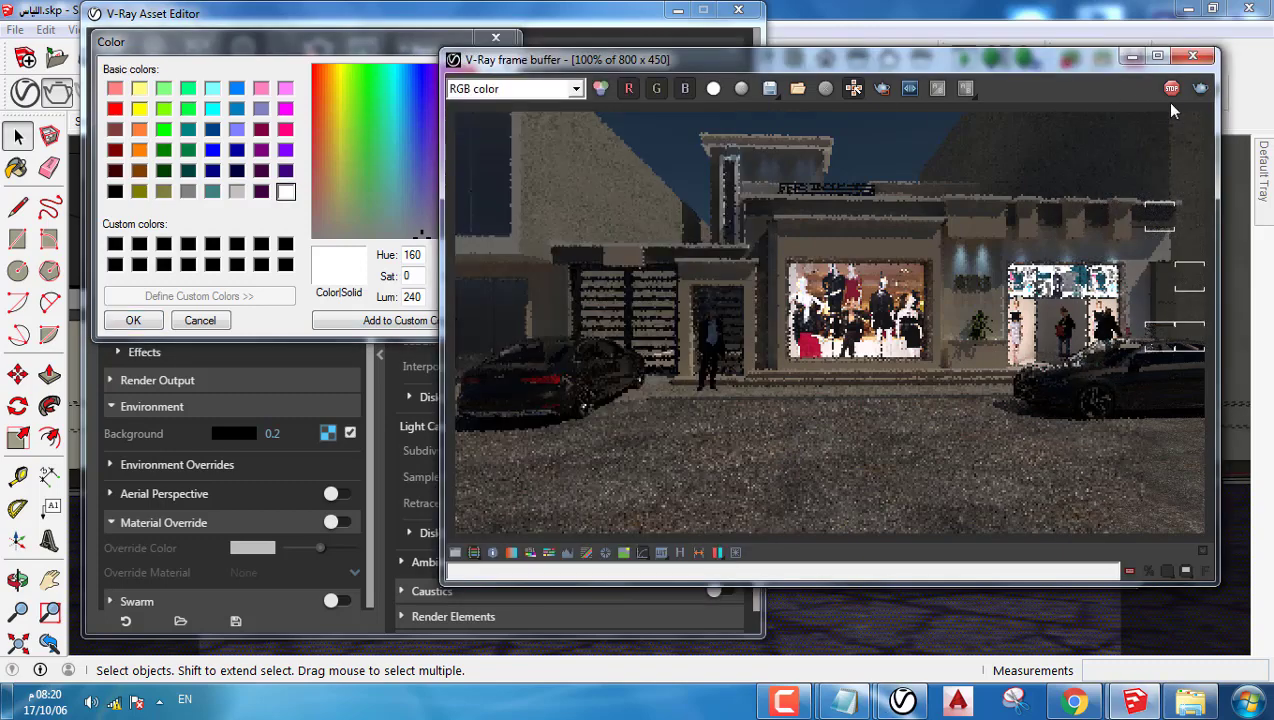
left_click(1192, 56)
Step: Make the SunLight a peach colour with intensity multiplier 0.8
left_click(495, 40)
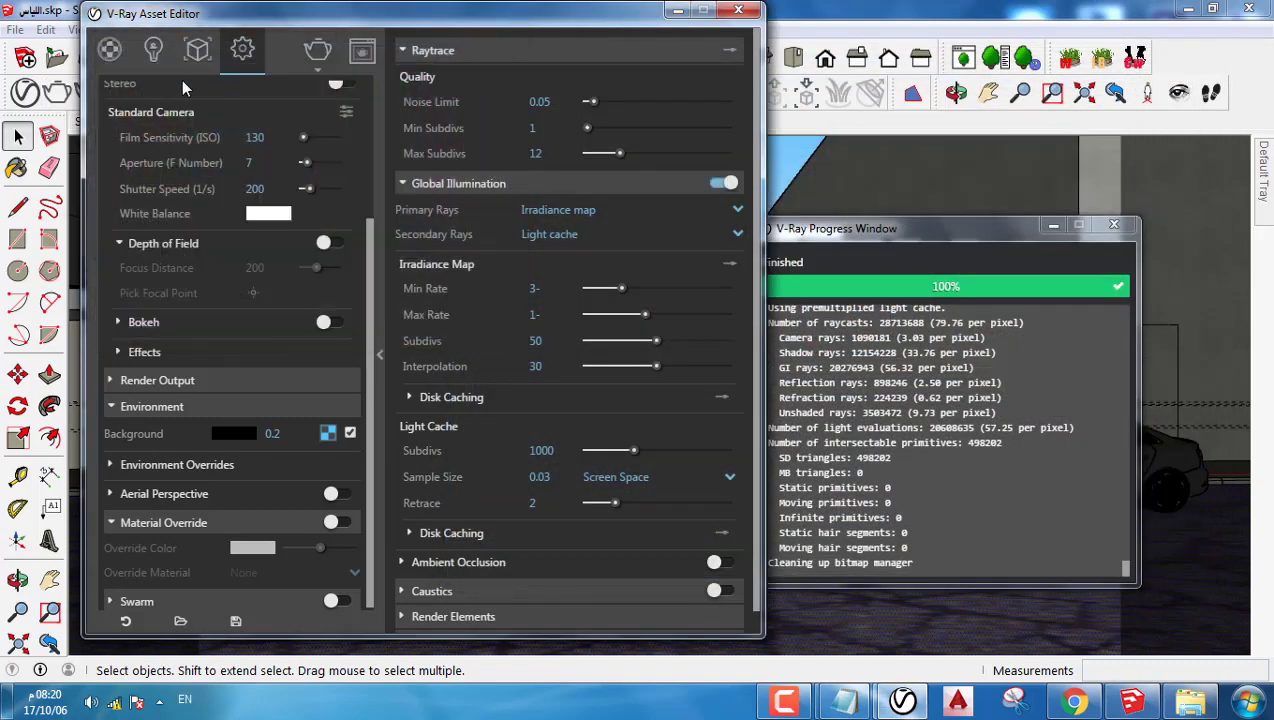
left_click(153, 50)
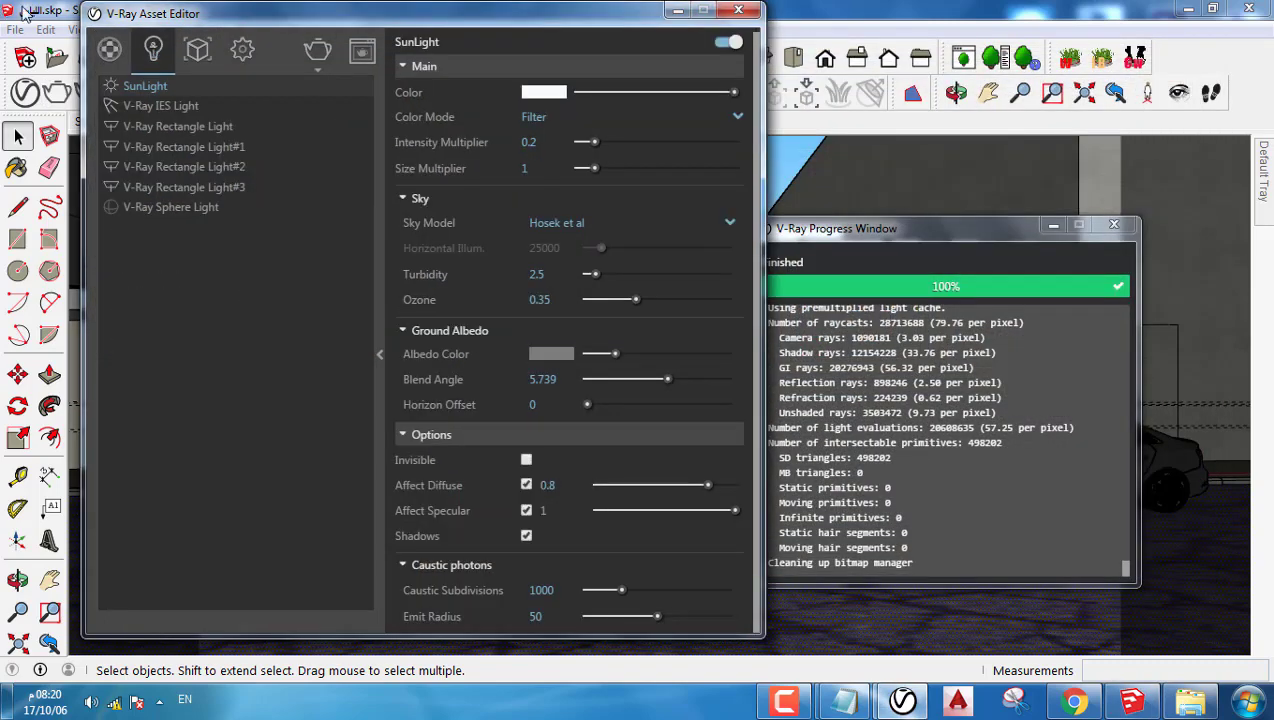
left_click(540, 93)
left_click(337, 133)
left_click(334, 133)
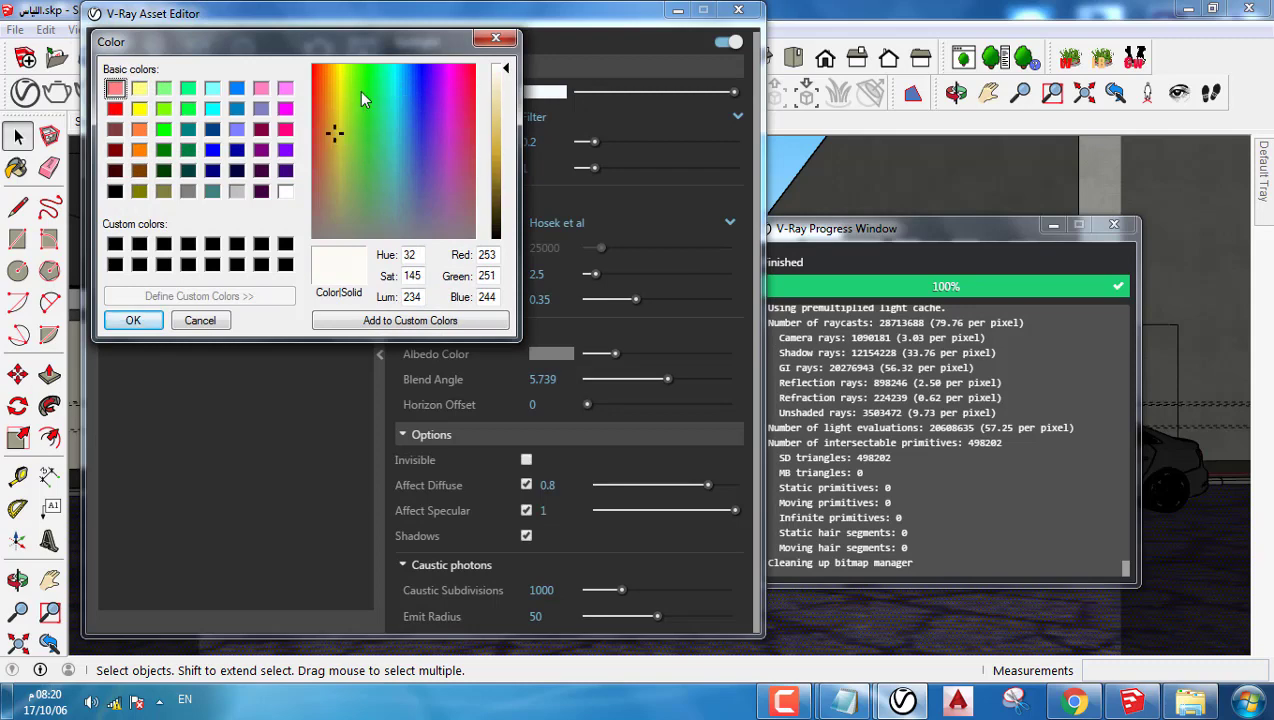
left_click(327, 133)
left_click(495, 95)
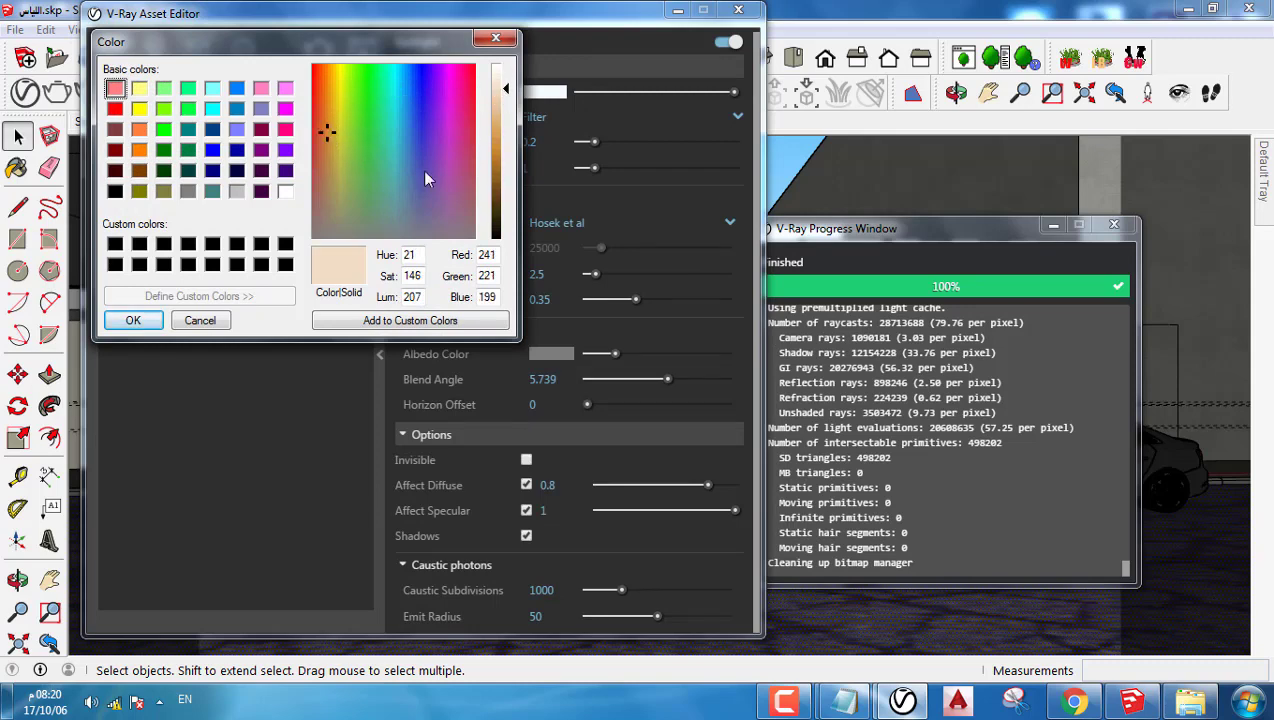
left_click(133, 320)
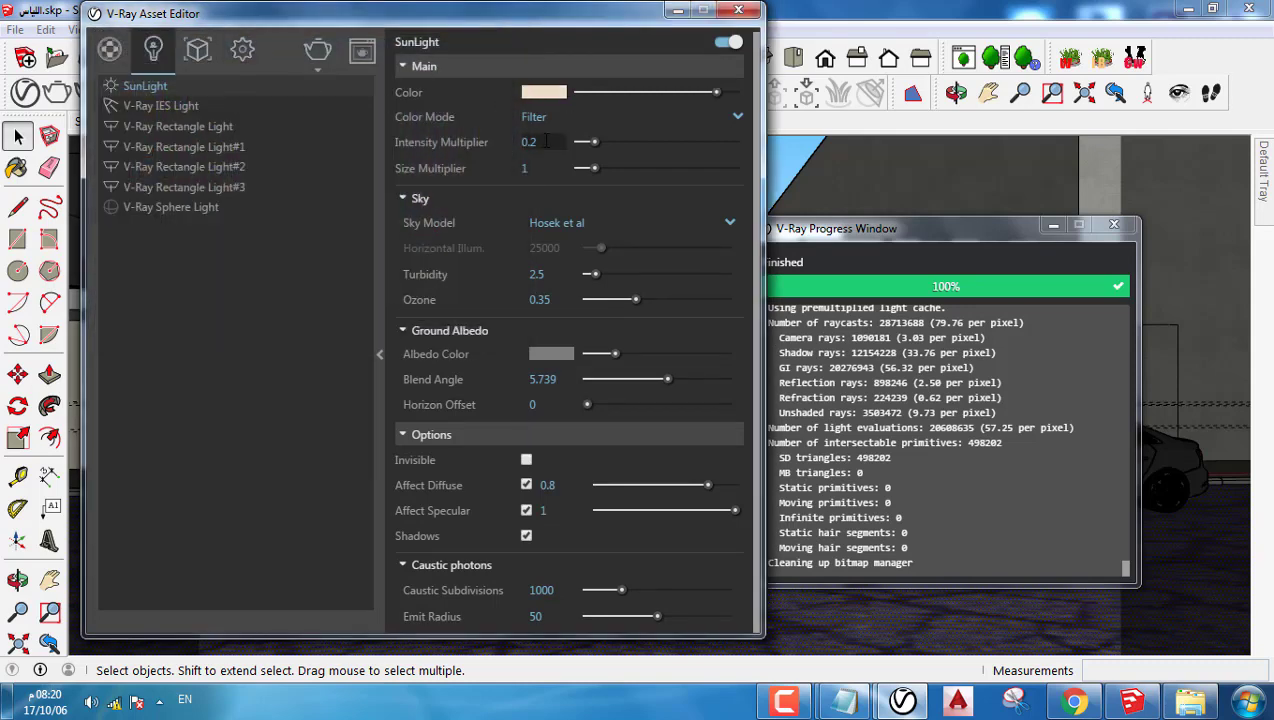
left_click_drag(545, 141, 425, 132)
type("0.8")
key("Return")
Step: Set shutter speed 300, ISO 100, aperture 8 and background intensity 1, then render
left_click(242, 50)
double_click(262, 189)
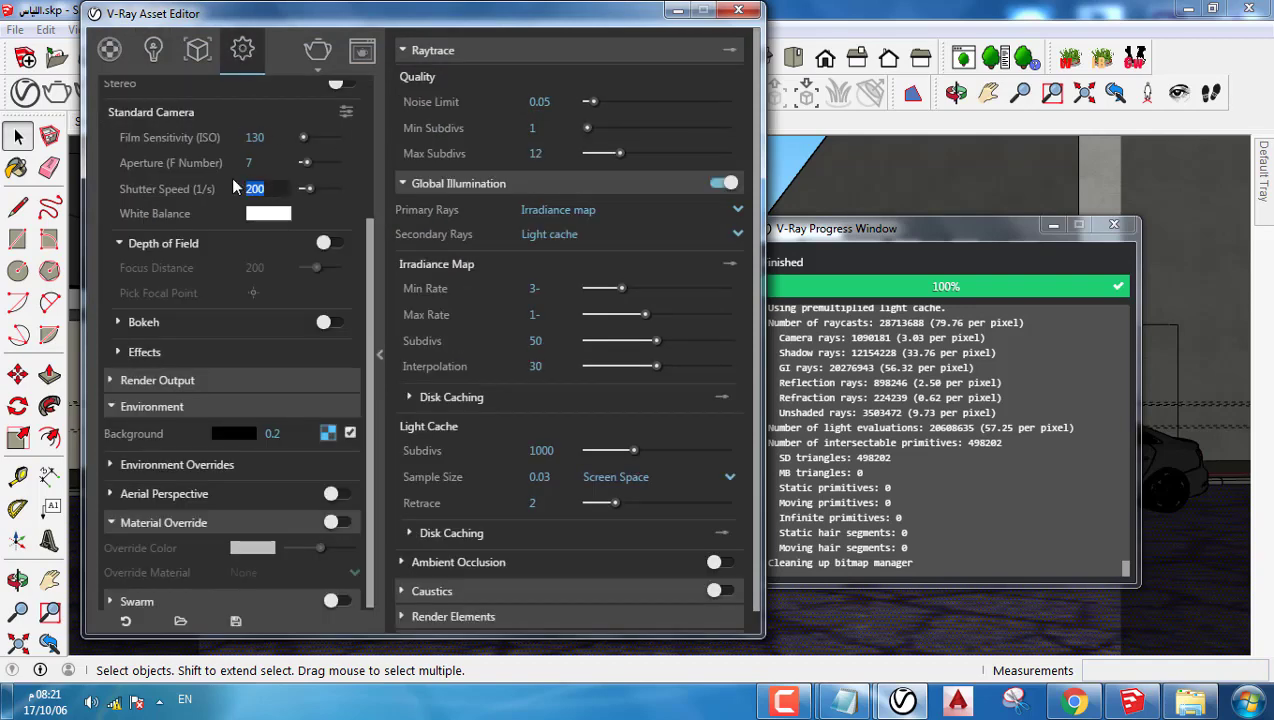
type("300")
left_click(253, 163)
mouse_move(253, 166)
left_mouse_down()
mouse_move(230, 170)
mouse_move(208, 134)
left_mouse_up()
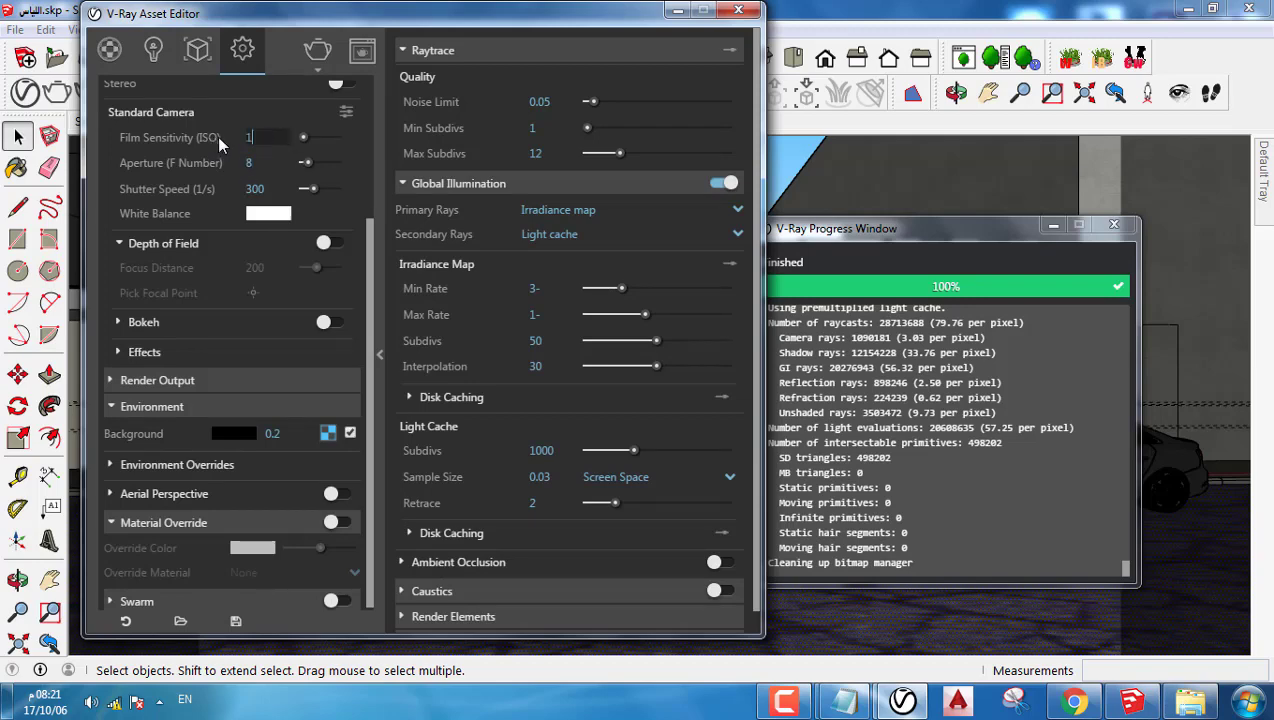
type("100")
left_click_drag(285, 433, 212, 426)
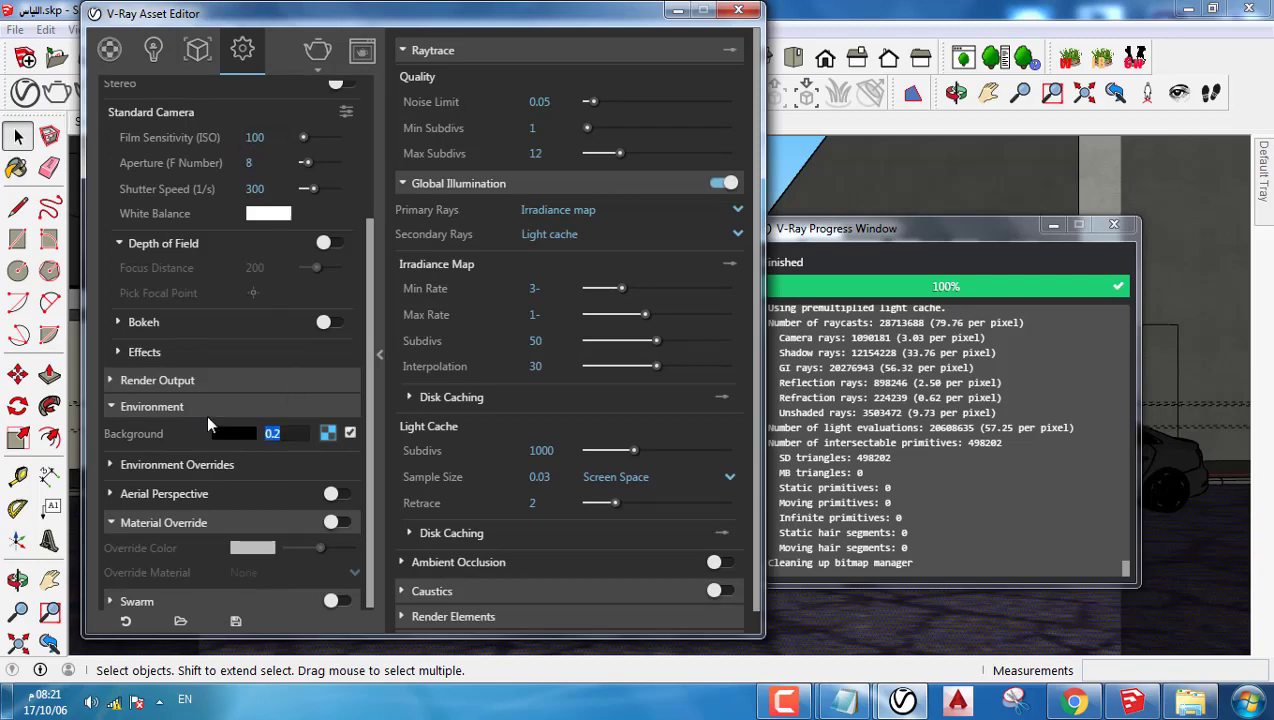
type("1")
key("Return")
left_click(318, 57)
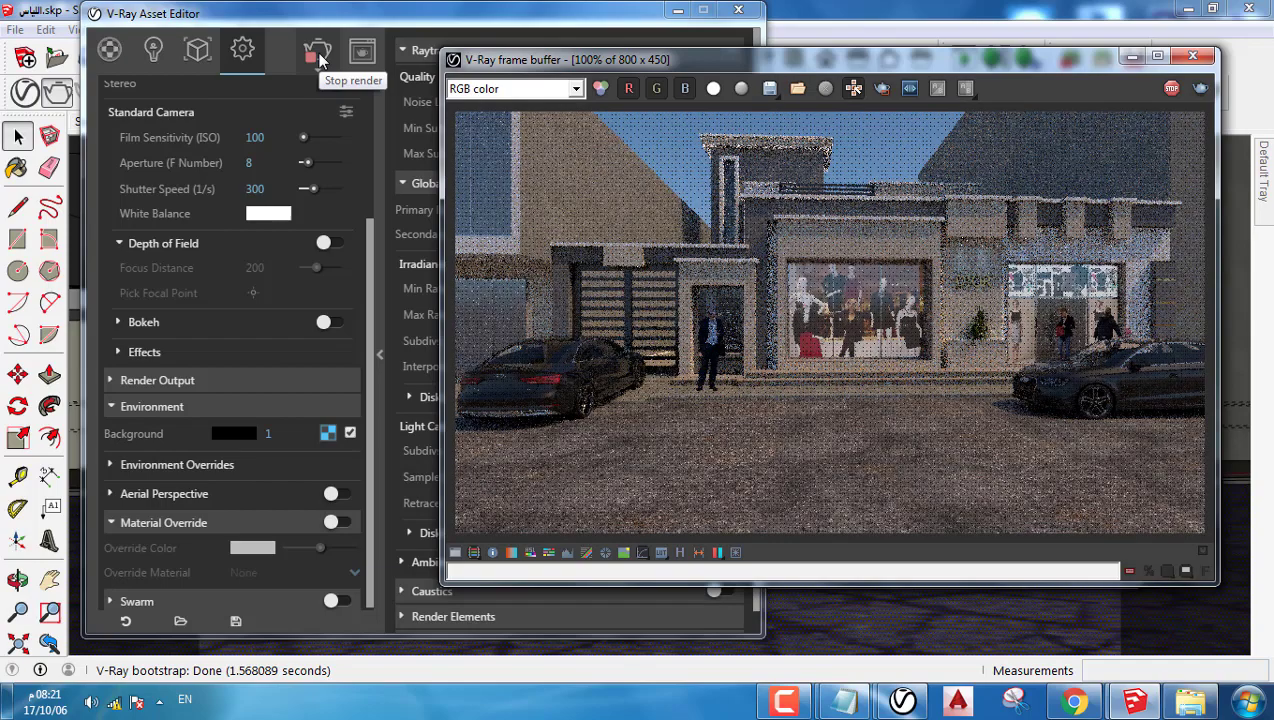
Step: Stop the render, zoom in on the gate detail, then return to the SunLight settings
left_click(318, 58)
scroll(574, 293, "up", 3)
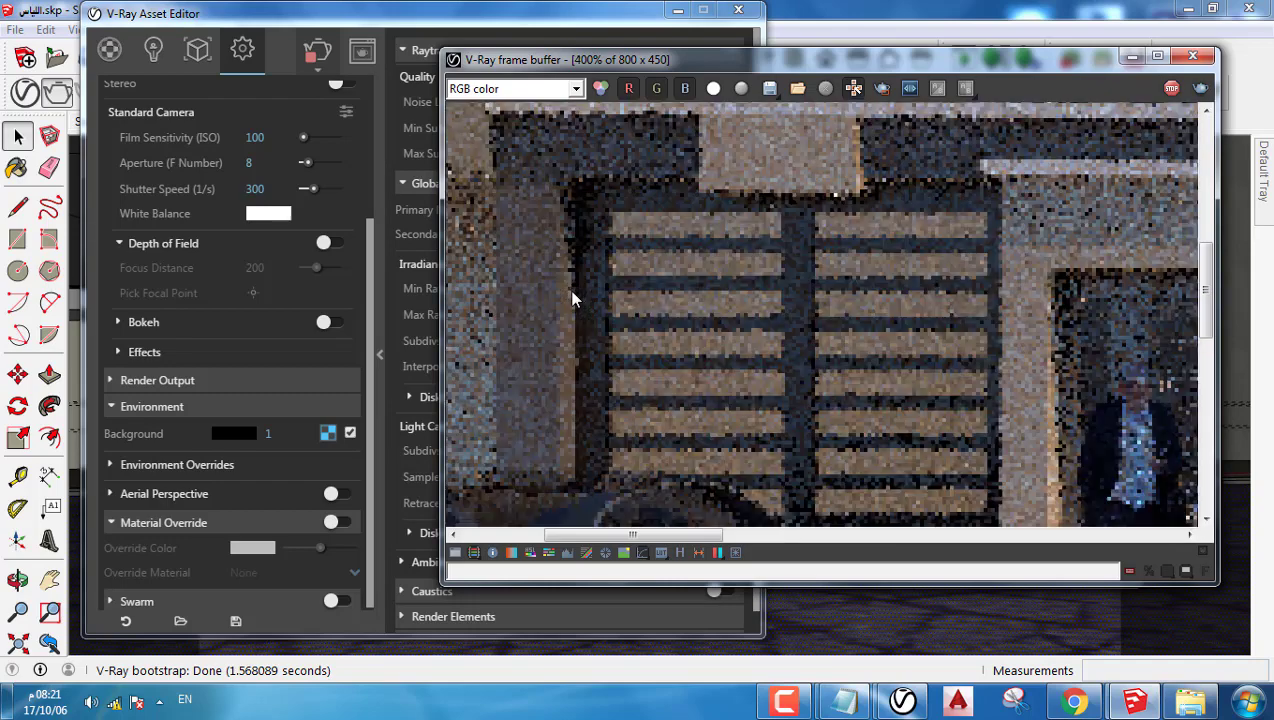
scroll(580, 276, "up", 1)
scroll(583, 304, "down", 3)
middle_click_drag(583, 304, 657, 340)
scroll(657, 340, "up", 1)
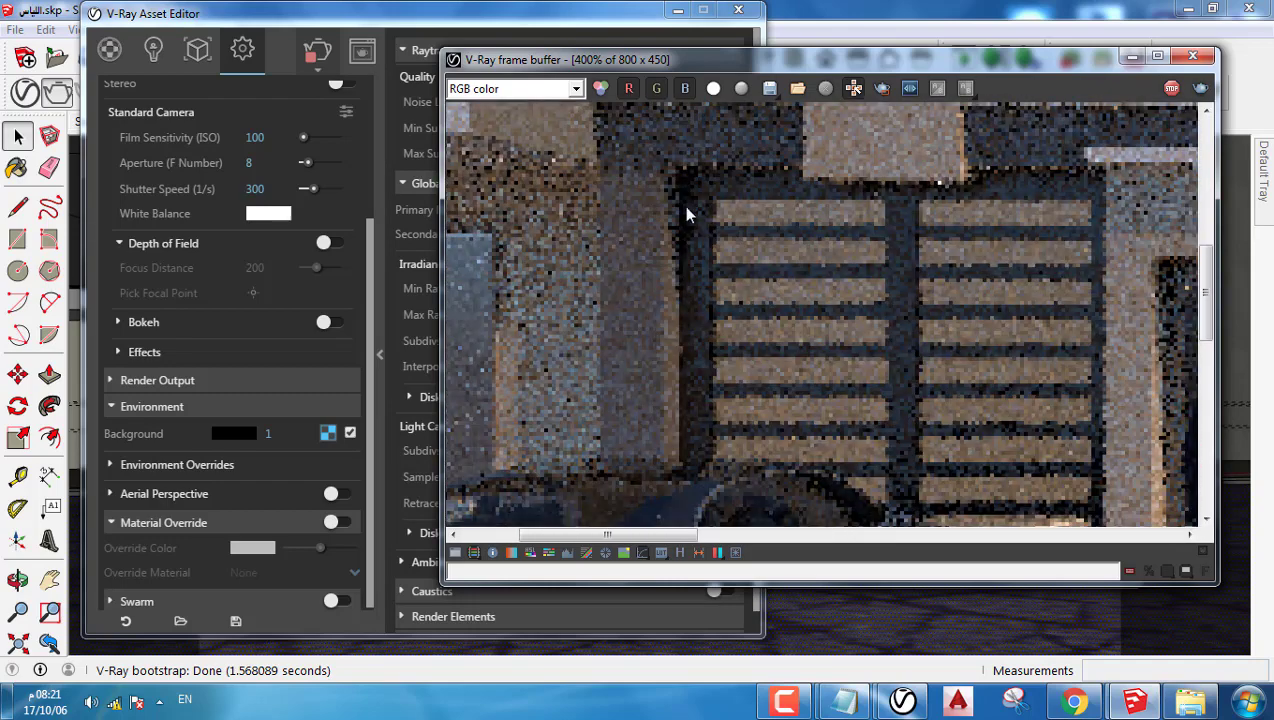
scroll(690, 240, "down", 1)
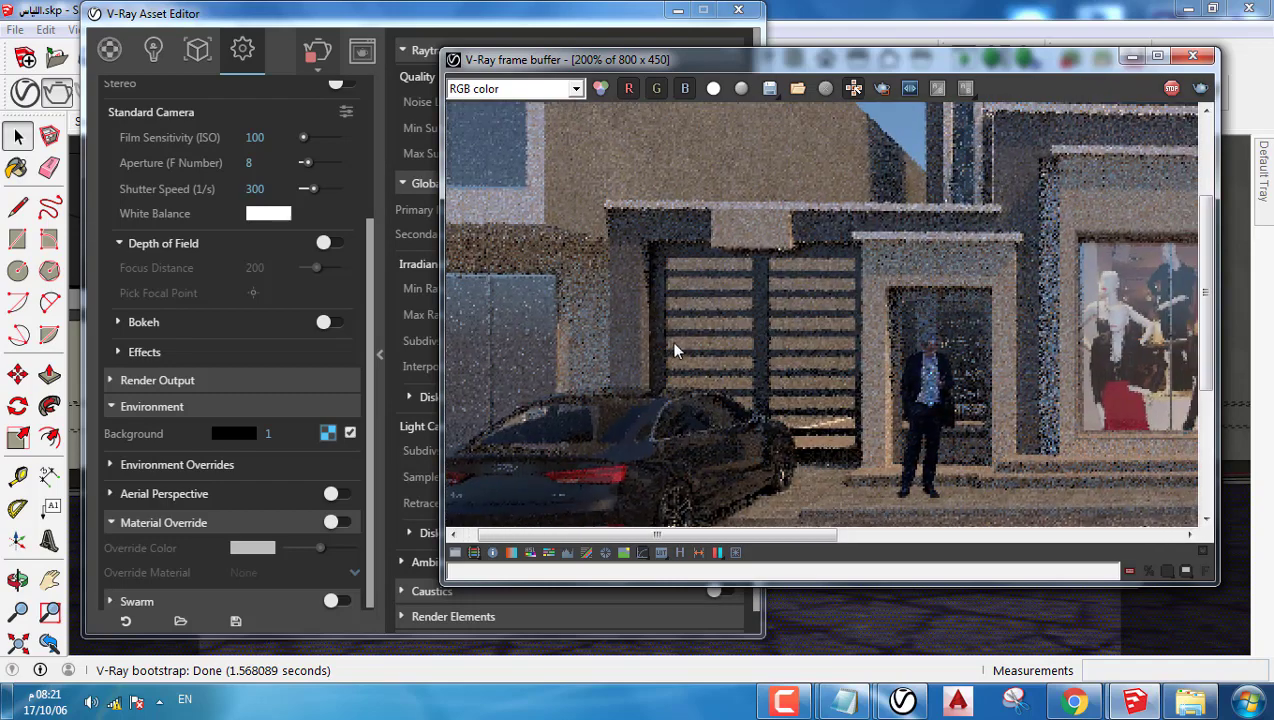
scroll(660, 375, "down", 1)
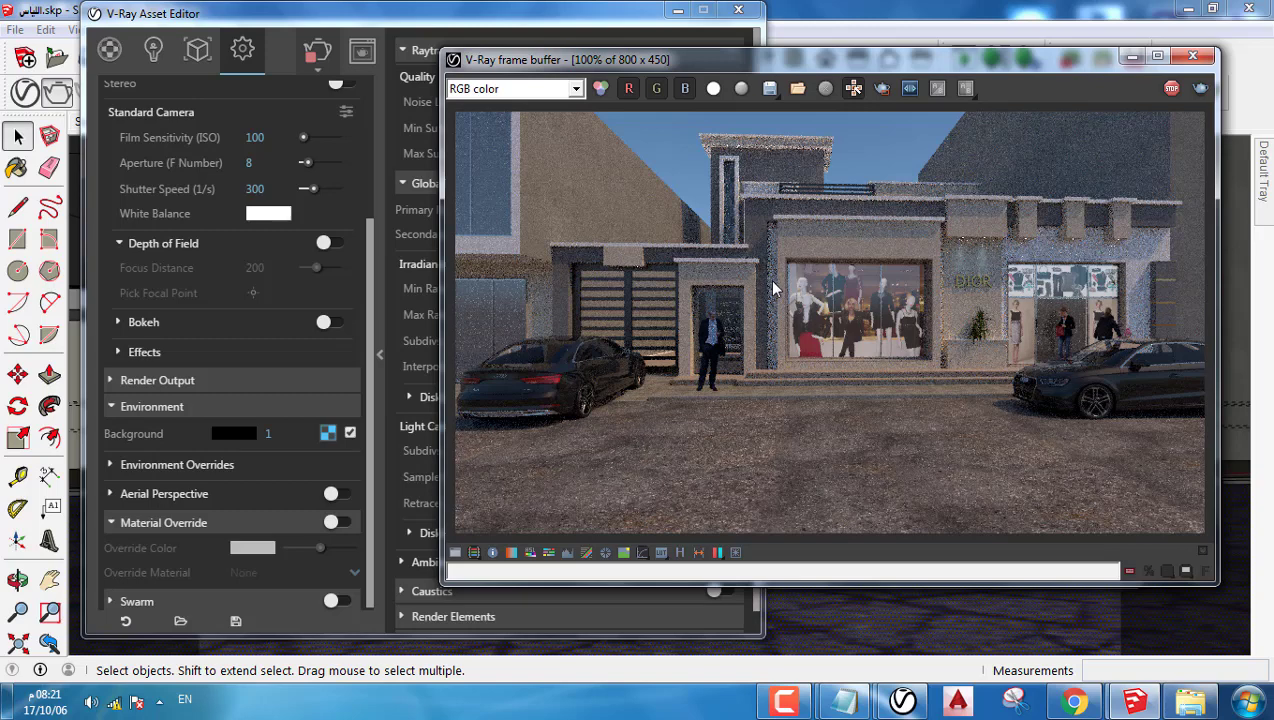
left_click(155, 54)
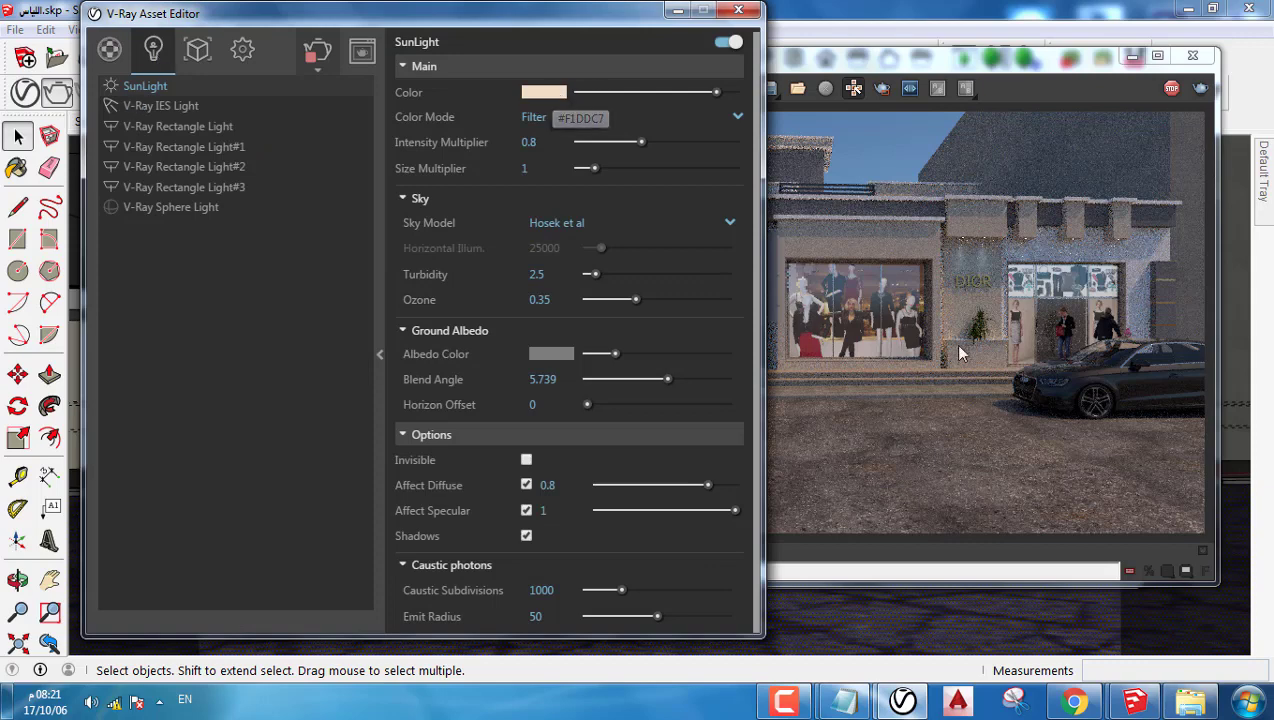
Step: Set the camera white balance to a warm tan tint (225, 177, 113)
left_click(1070, 395)
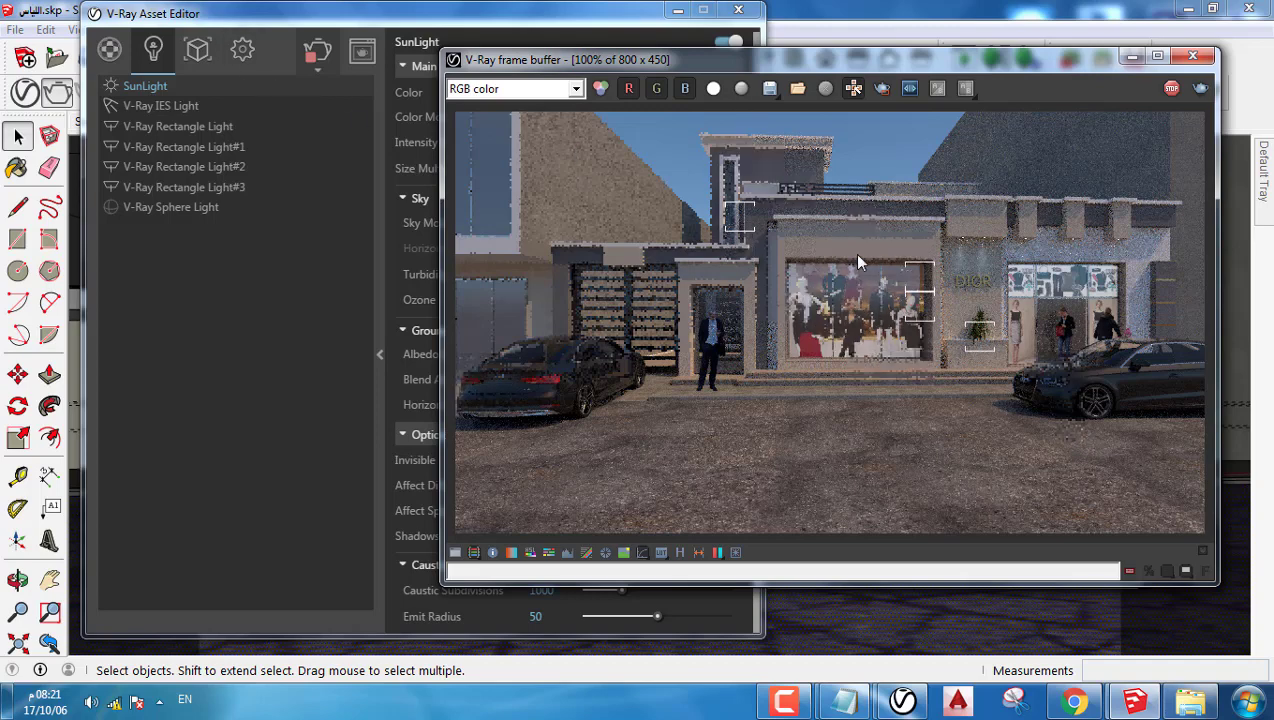
left_click(240, 52)
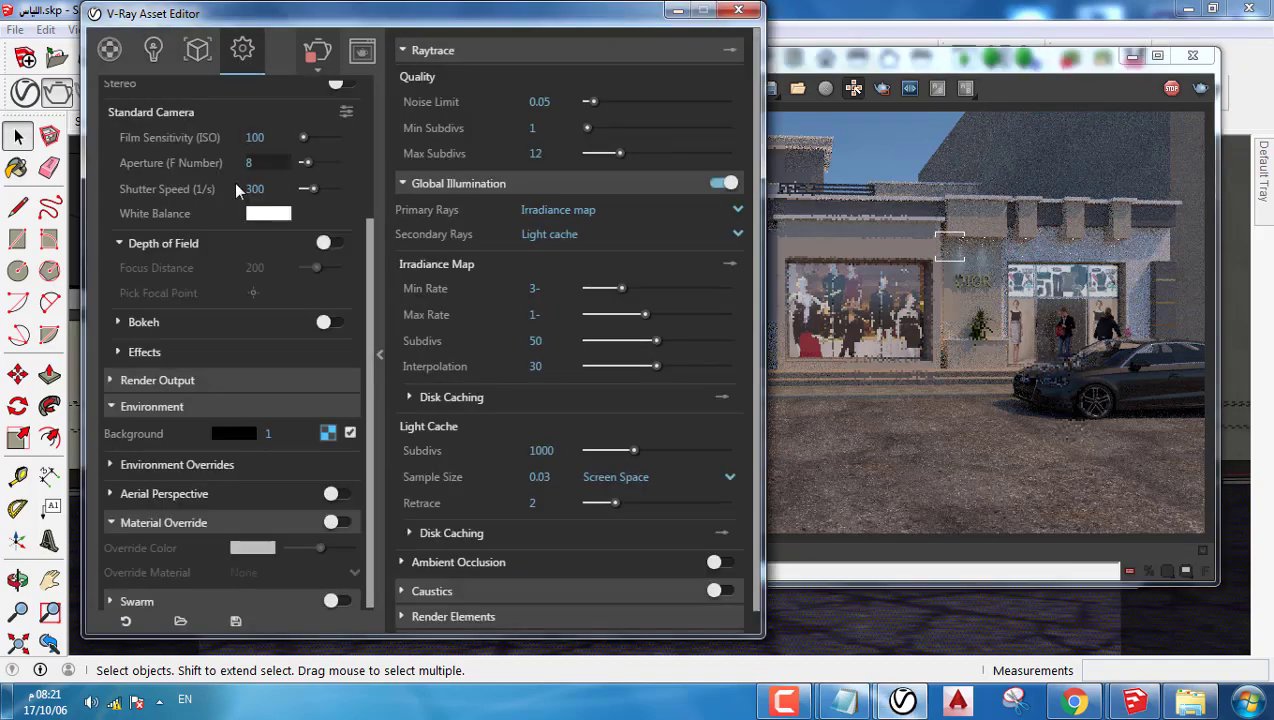
left_click(950, 260)
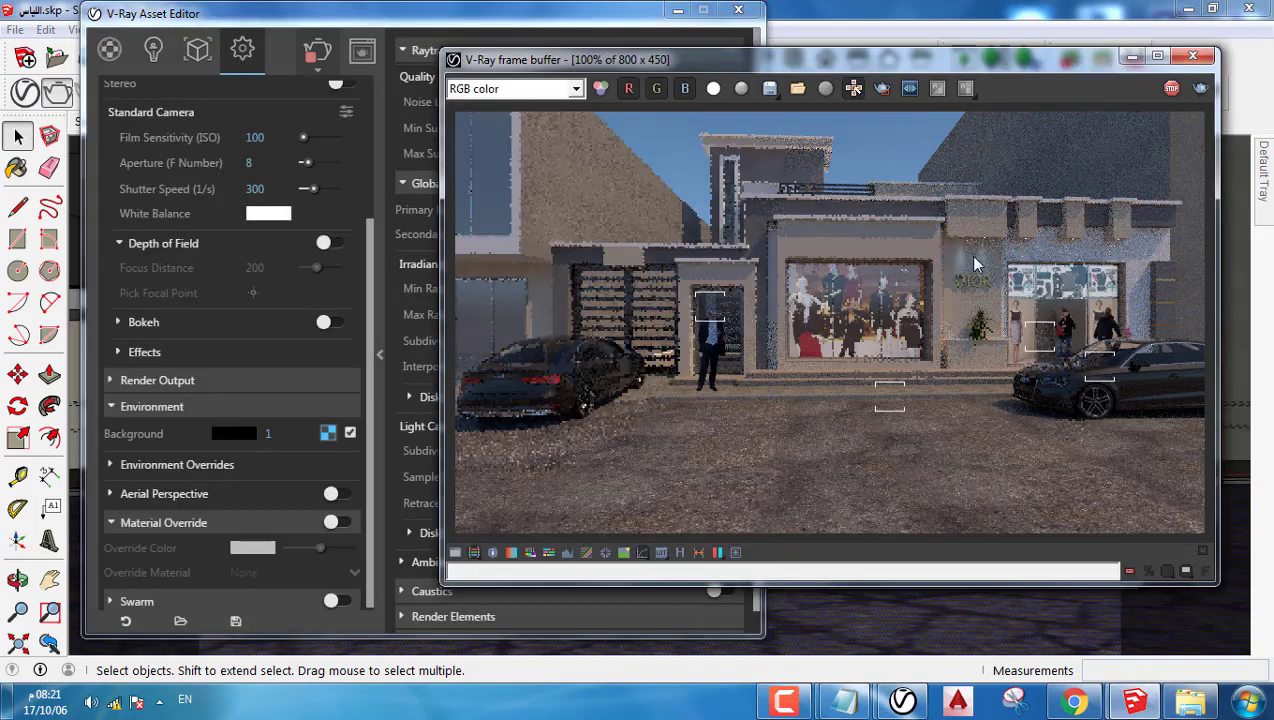
left_click(278, 213)
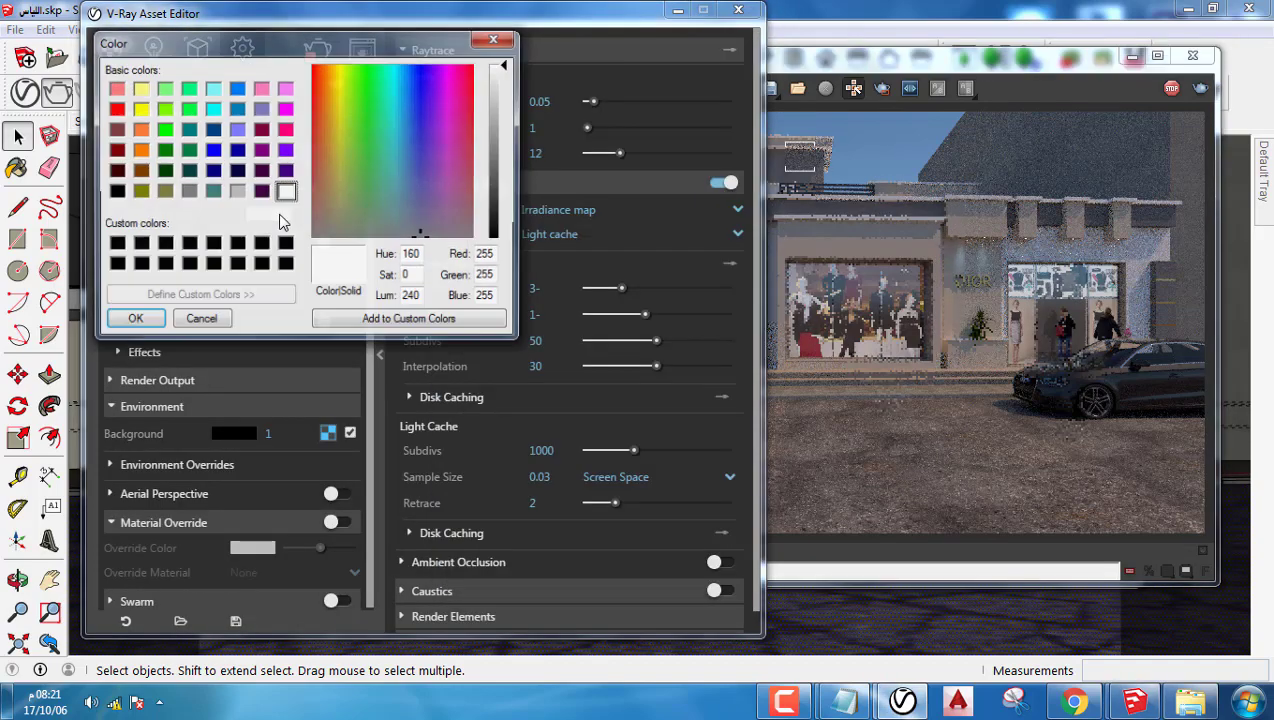
left_click(327, 130)
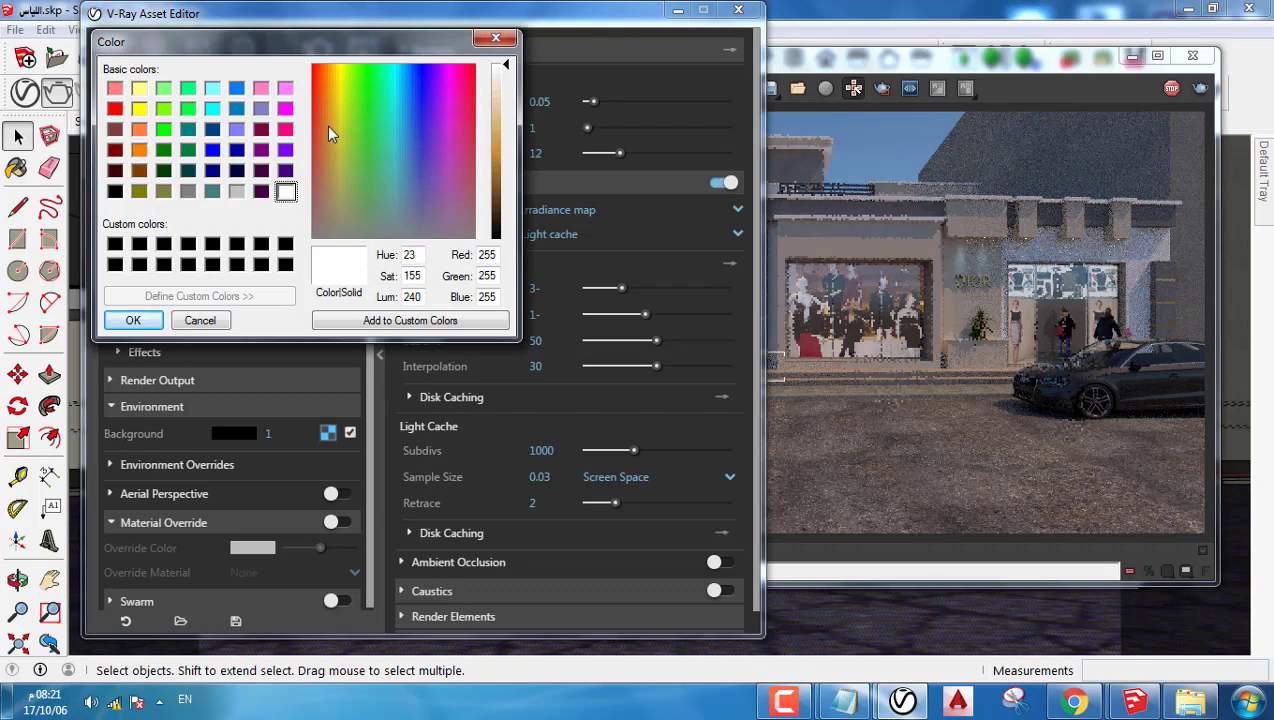
left_click(327, 124)
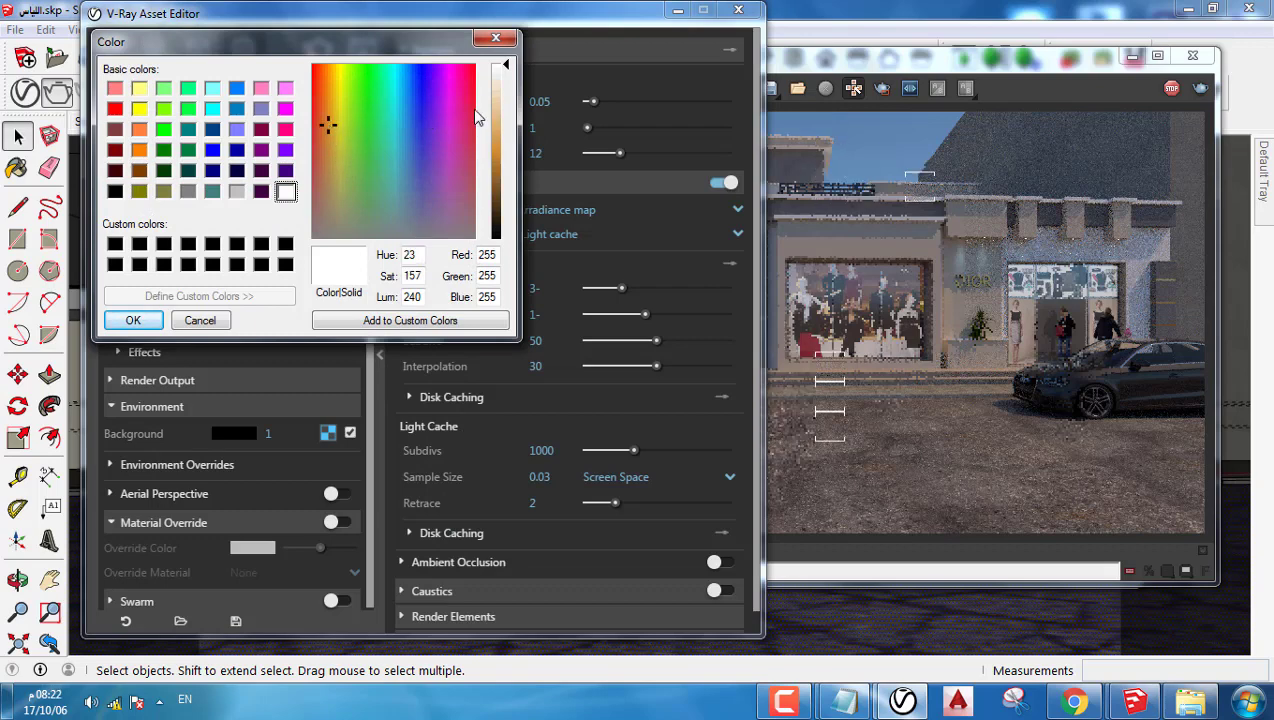
left_click(500, 122)
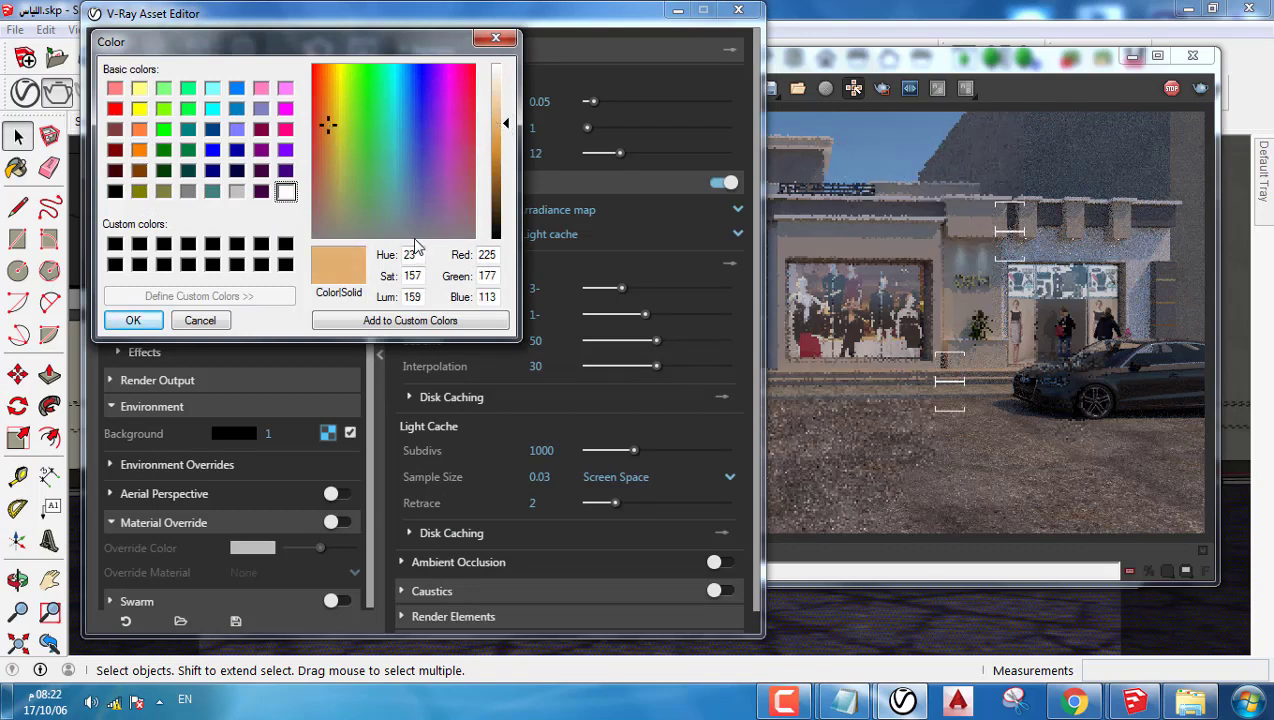
left_click(133, 320)
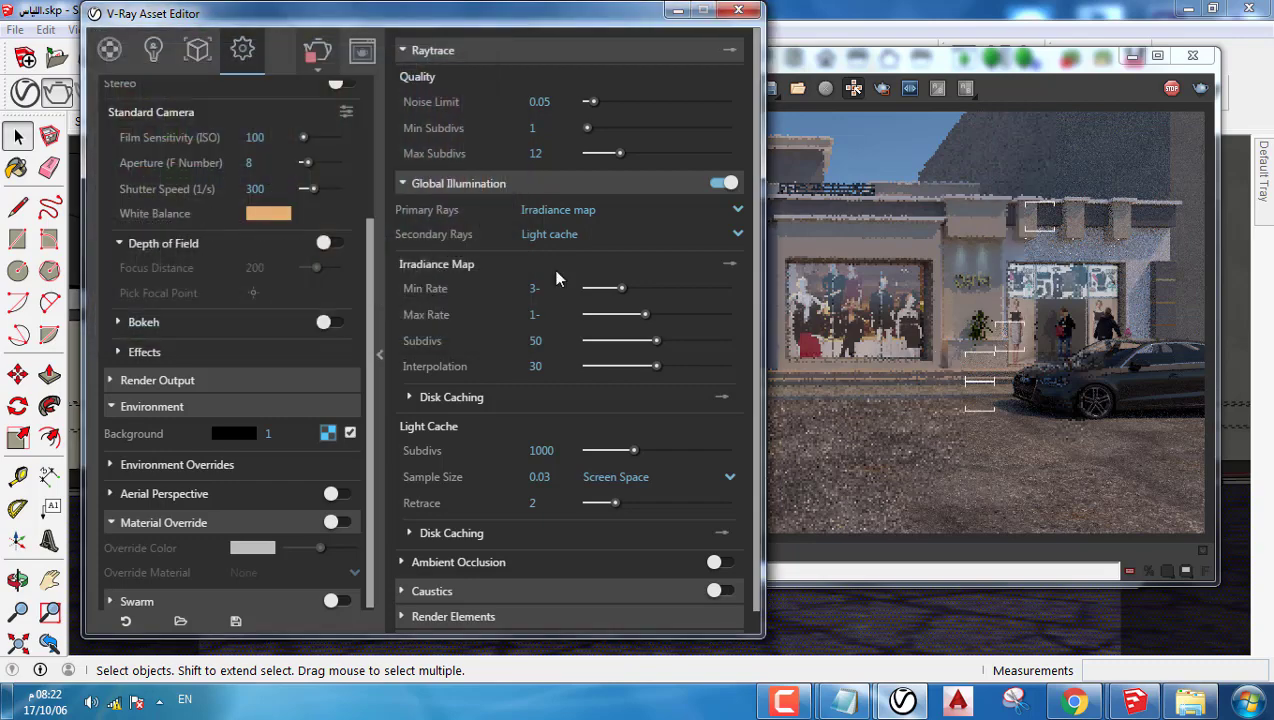
left_click(941, 290)
Step: Re-render with the tan white balance, then lighten it to near-white, luminance about 230
left_click(1171, 88)
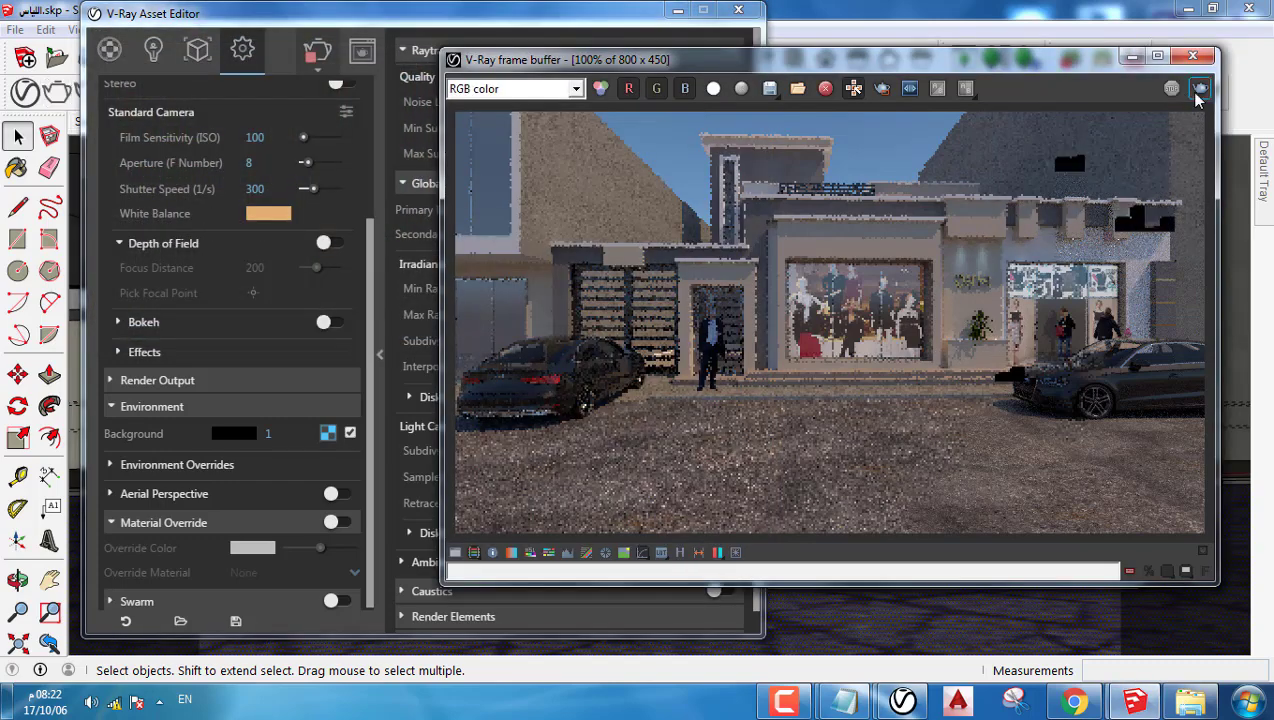
left_click(1201, 90)
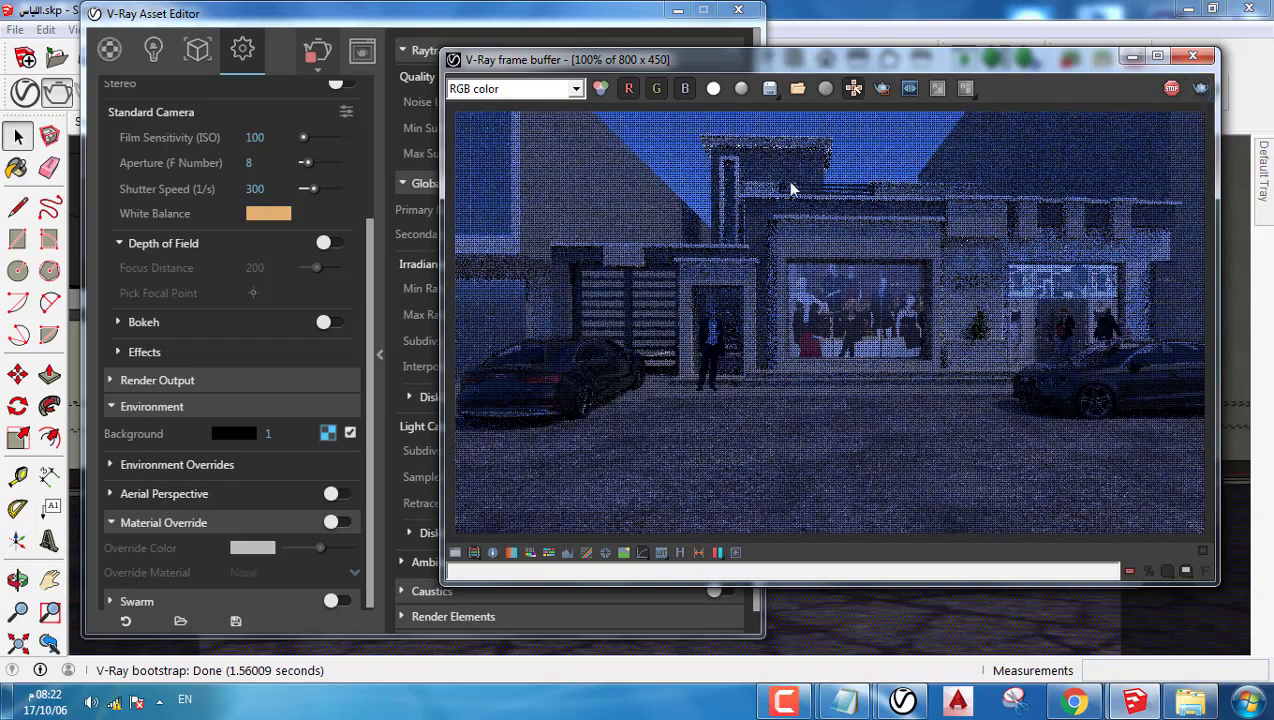
left_click(265, 216)
left_click_drag(498, 103, 503, 78)
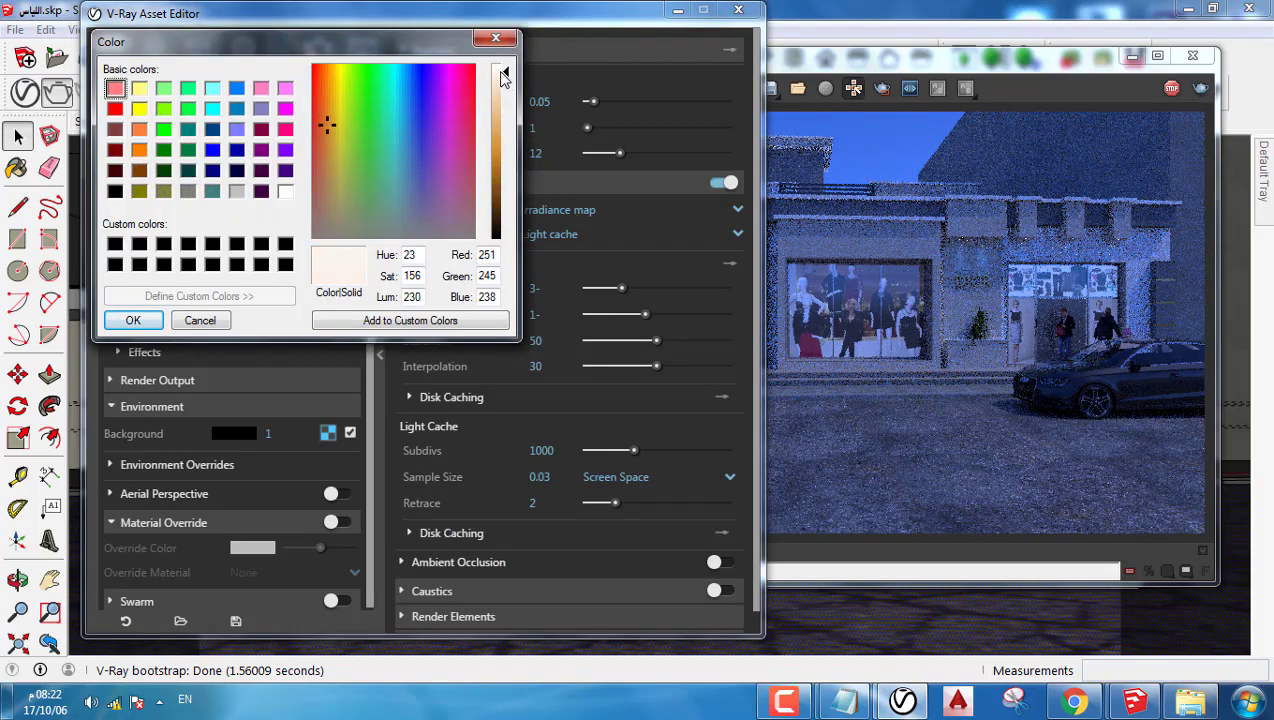
left_click(133, 320)
Step: Check the SunLight settings and re-render with the lighter white balance
left_click(153, 50)
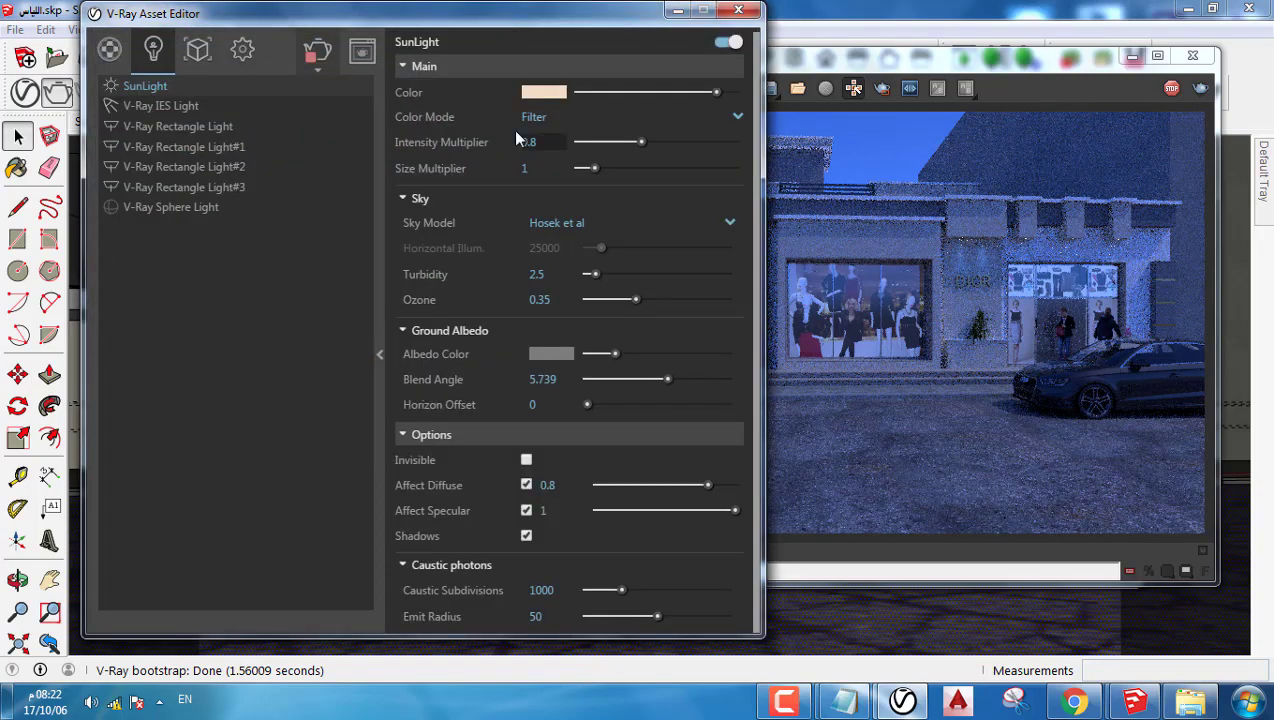
left_click(242, 50)
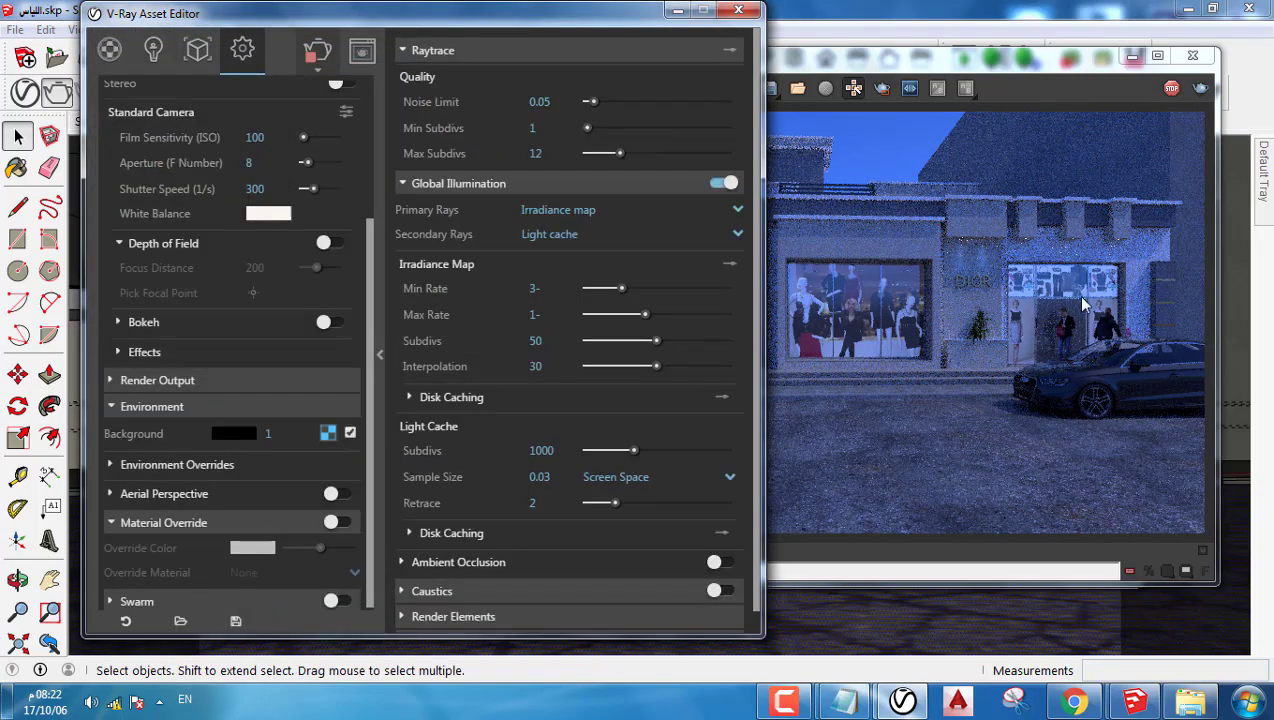
left_click(1193, 95)
left_click(1199, 90)
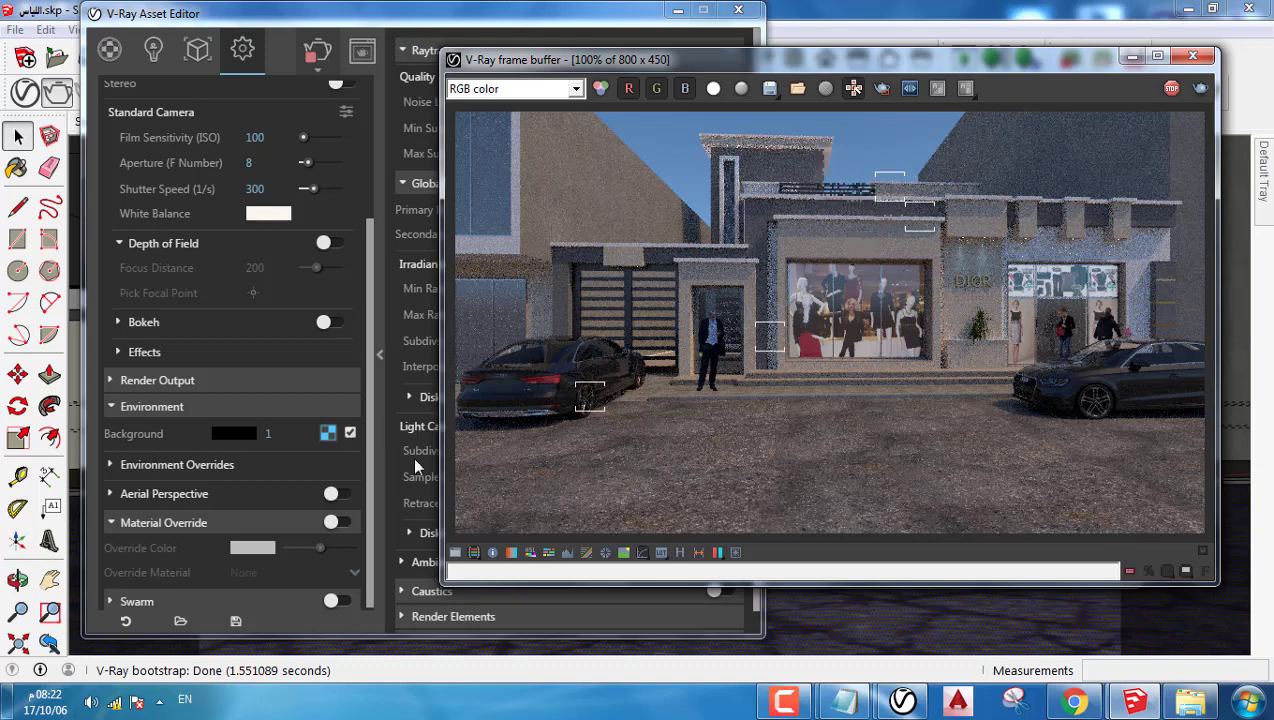
Step: Make the environment background a Bitmap and browse into Hdr > Peter Guthrie SKY HDRi Collection
left_click(326, 432)
left_click(591, 246)
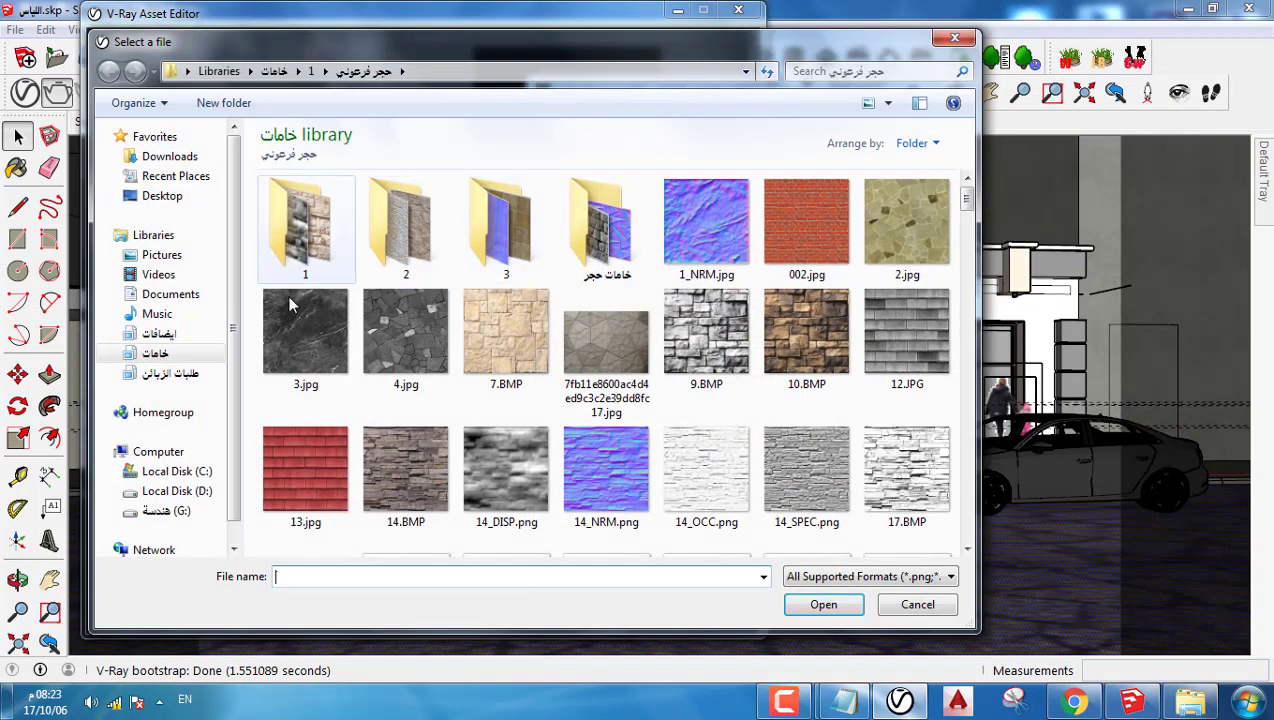
left_click(155, 354)
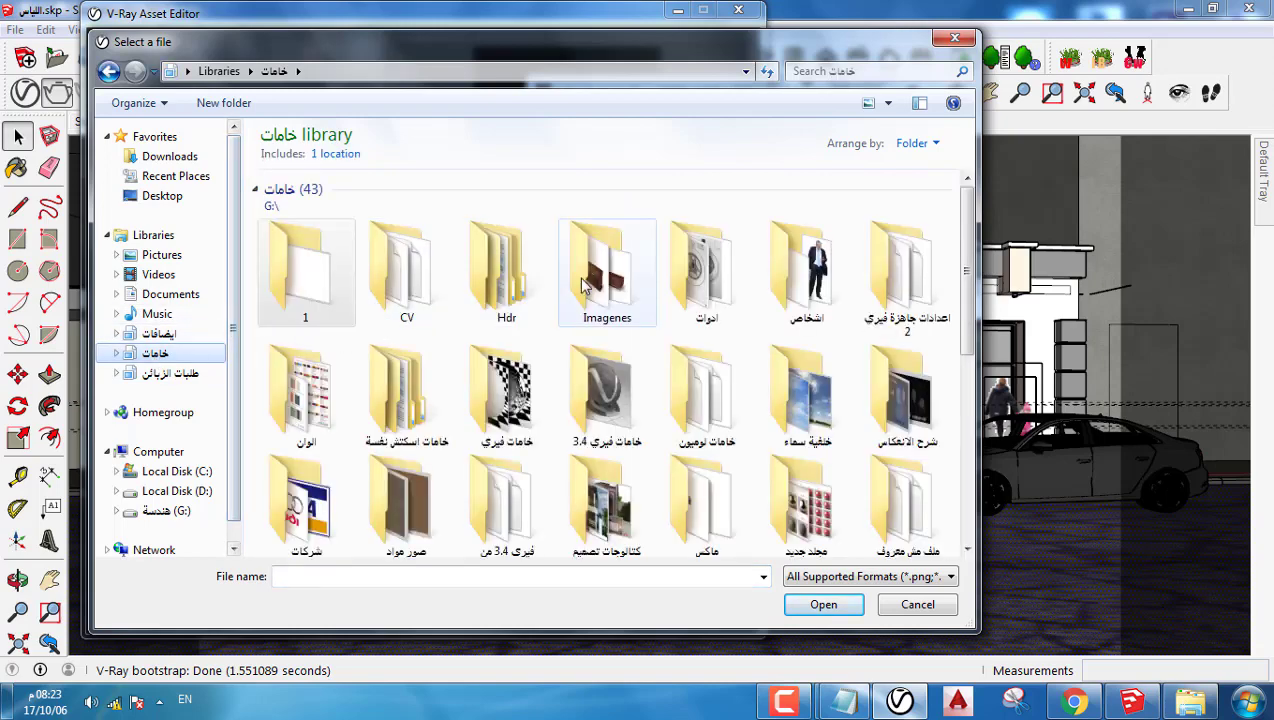
double_click(512, 272)
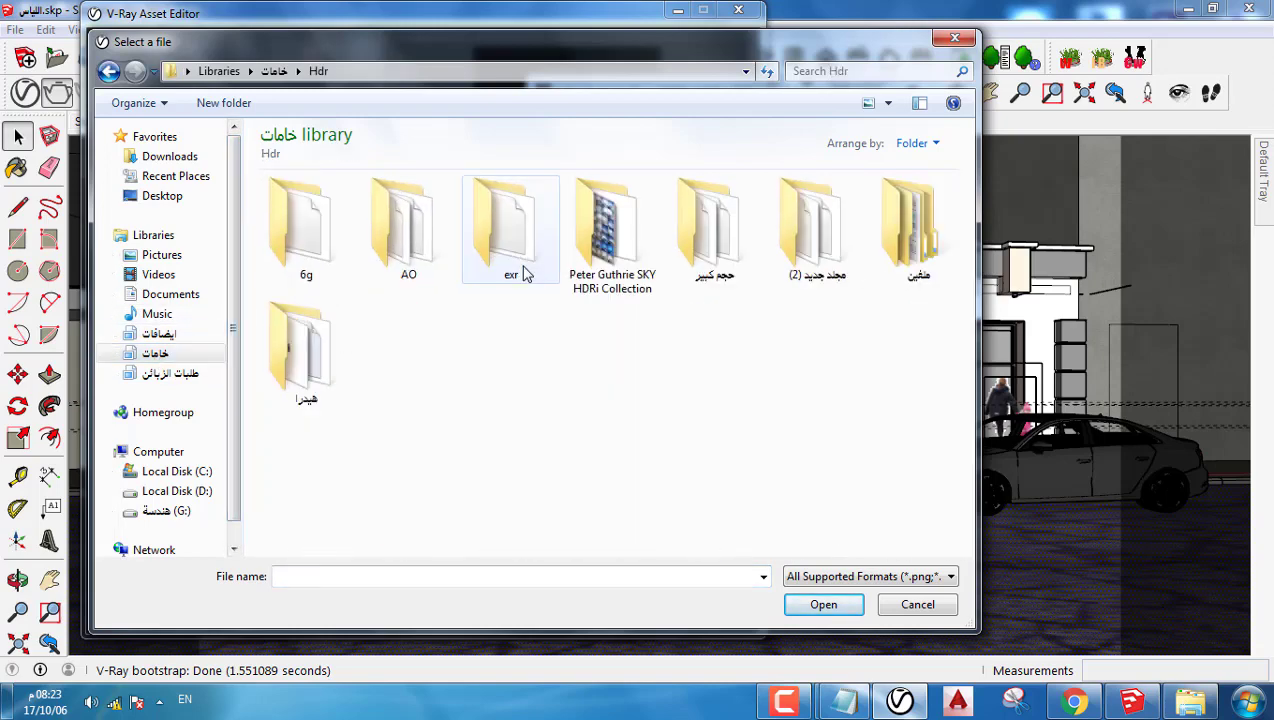
double_click(618, 240)
Step: Load 1325 Sun Clouds.exr from the 1325 Sun Clouds(EXR only) folder as the background
left_click_drag(966, 288, 948, 384)
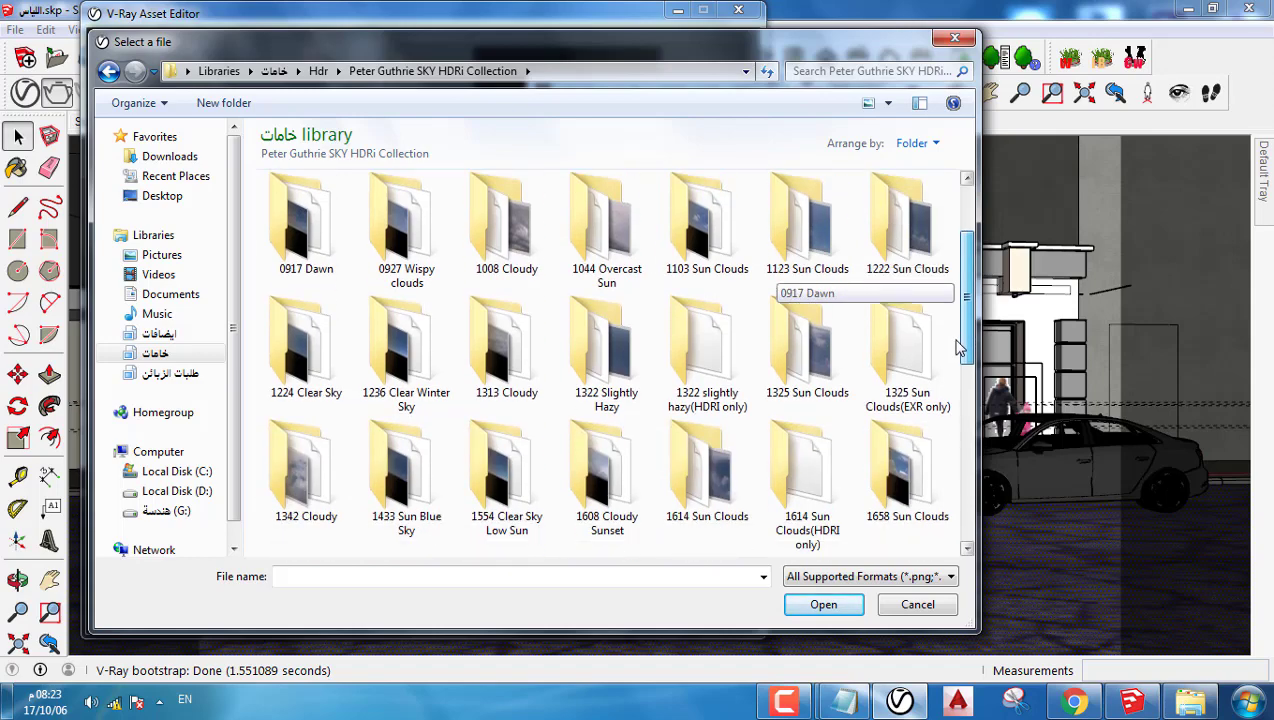
scroll(948, 390, "down", 2)
scroll(935, 450, "down", 3)
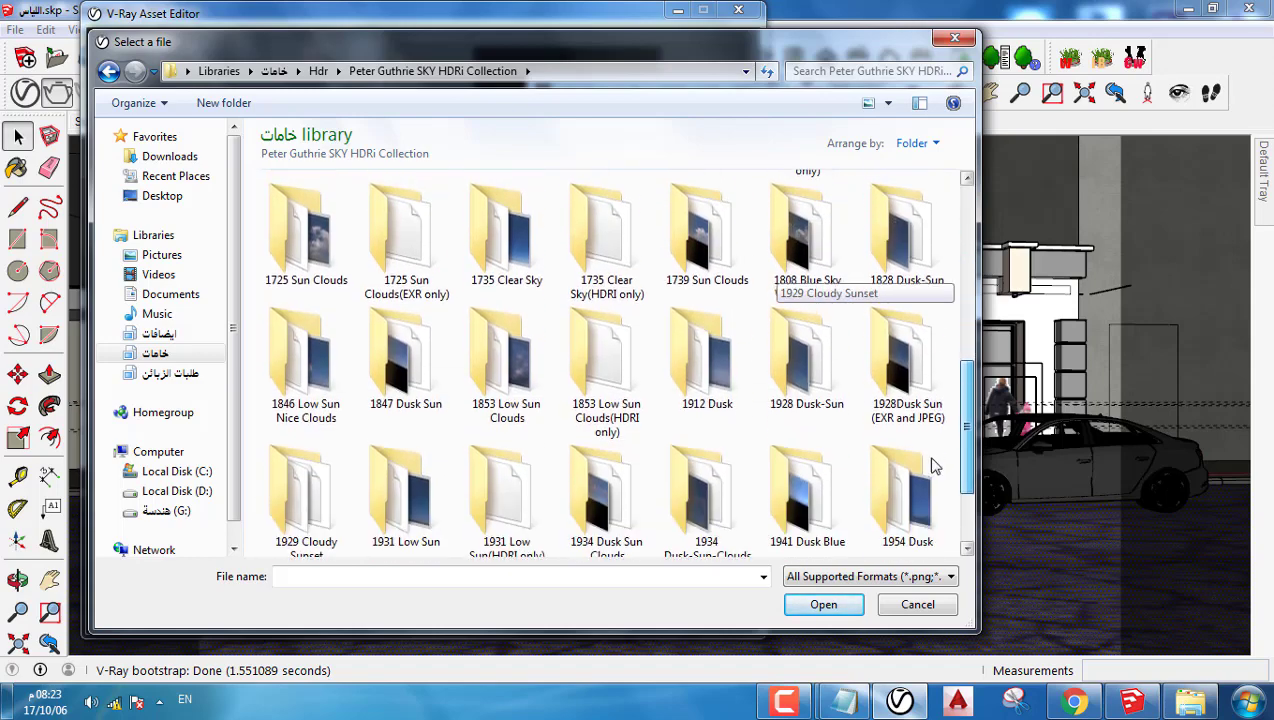
scroll(926, 482, "down", 2)
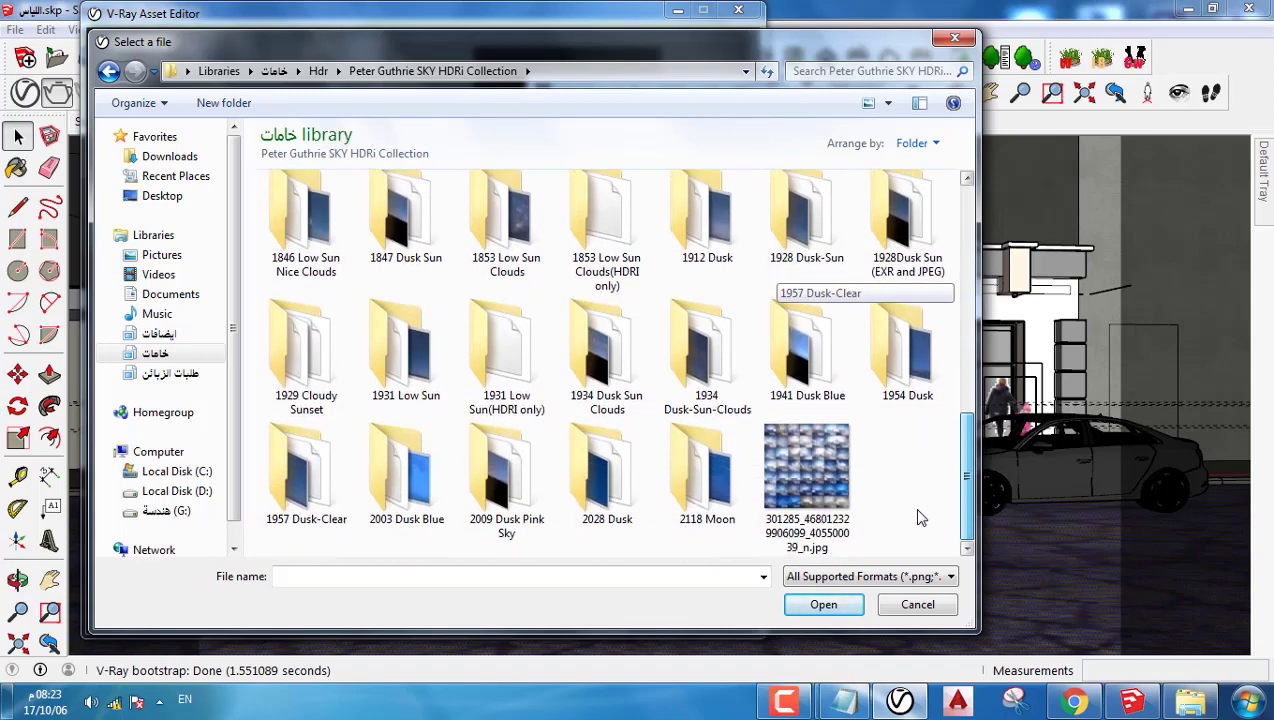
scroll(916, 440, "up", 4)
scroll(912, 420, "up", 2)
scroll(908, 405, "up", 1)
scroll(905, 385, "up", 1)
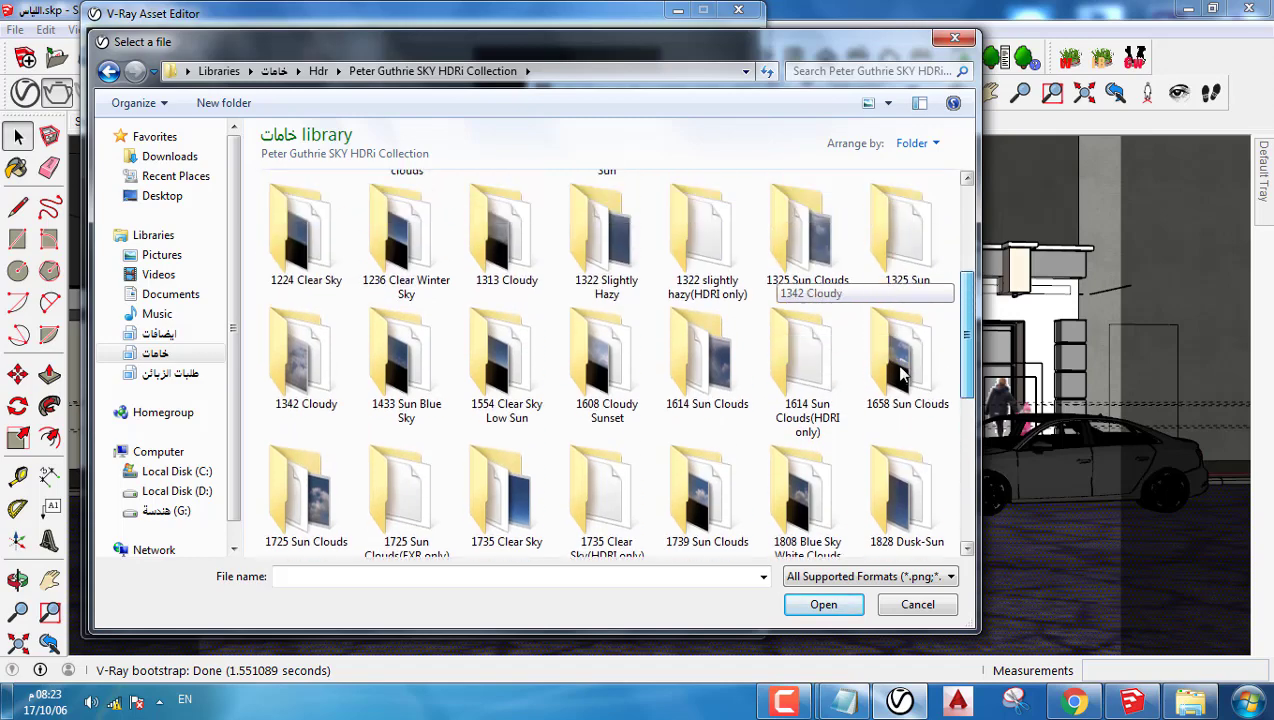
scroll(902, 360, "up", 1)
scroll(898, 340, "up", 1)
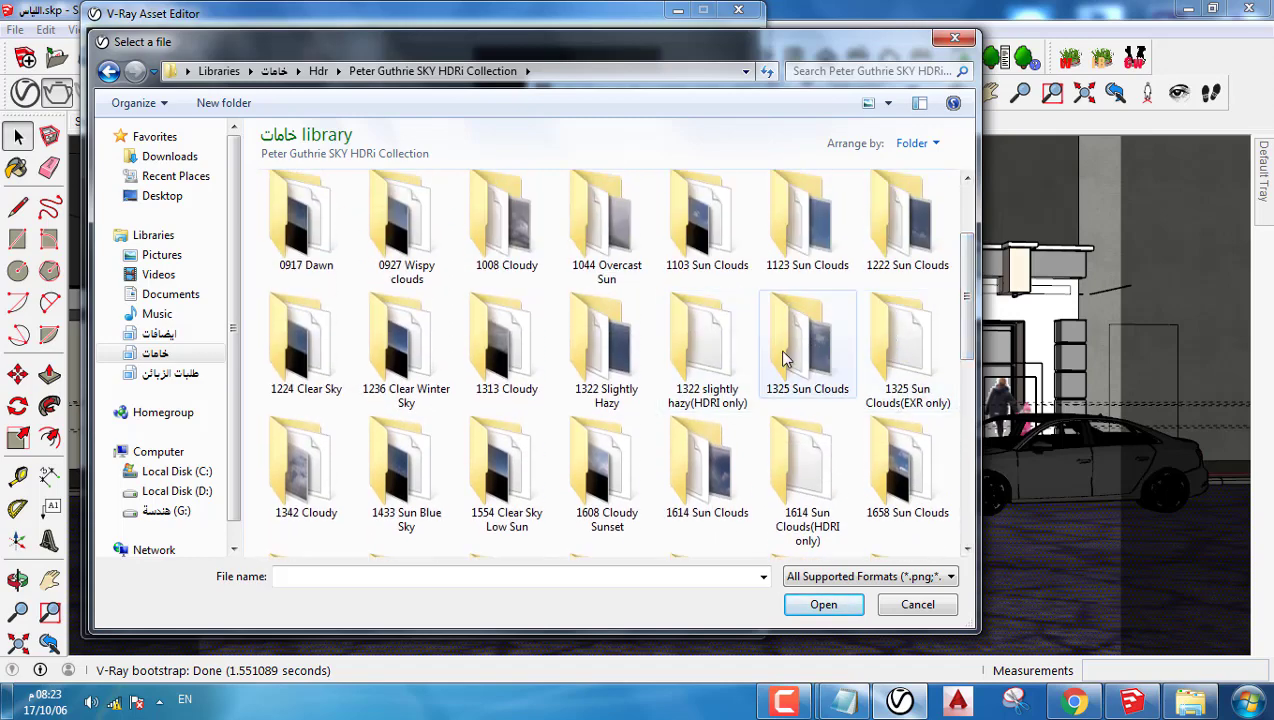
double_click(902, 345)
left_click(350, 232)
left_click(818, 604)
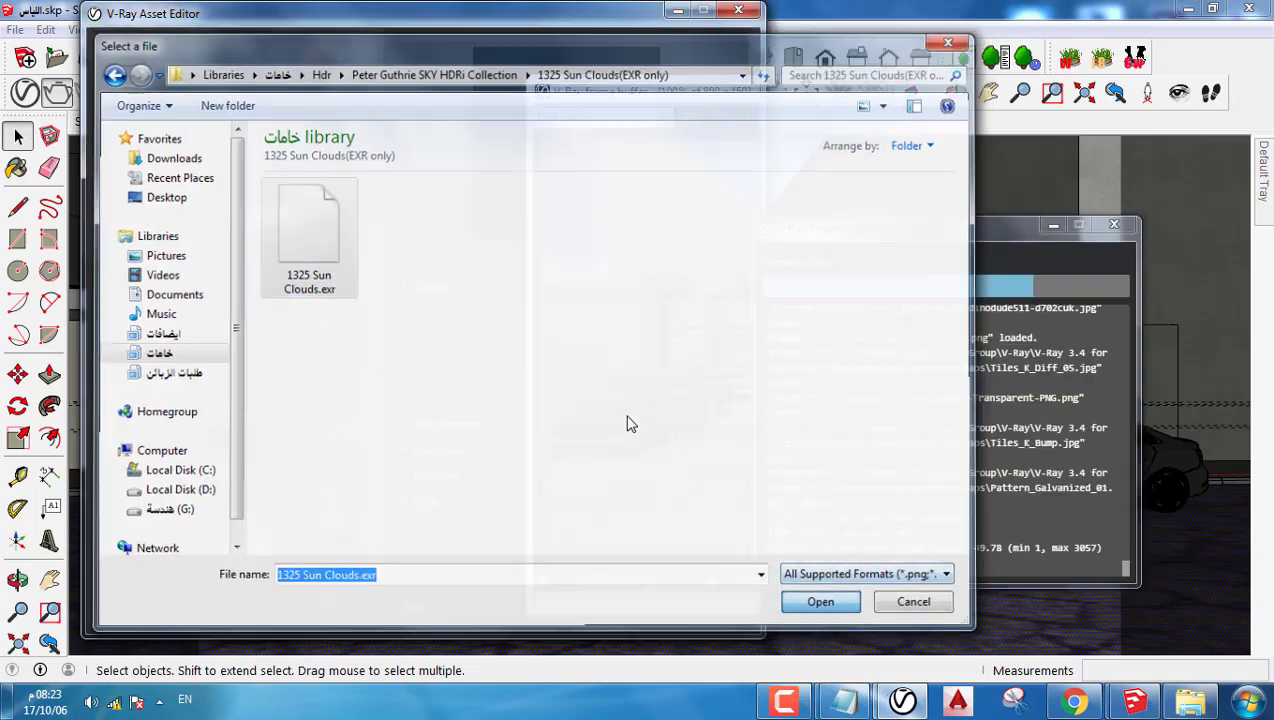
left_click(399, 609)
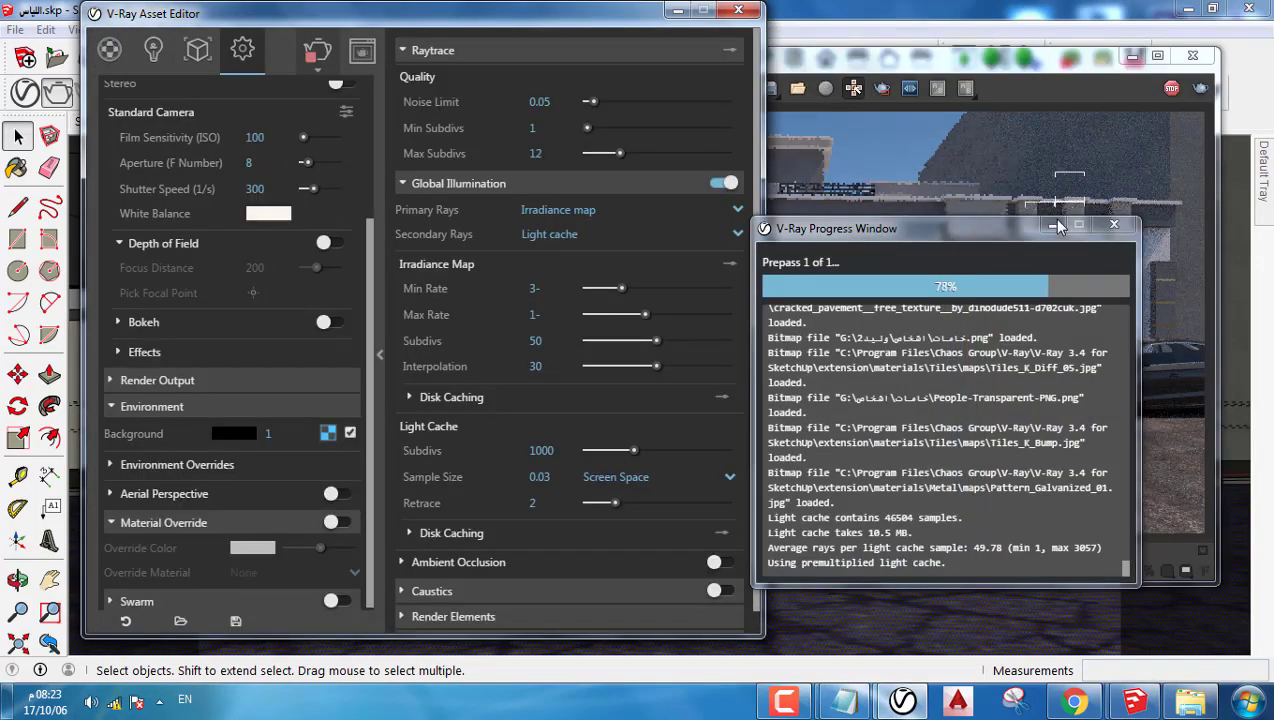
Step: Run Render Last so the storefront is lit by the 1325 Sun Clouds HDRI
left_click(800, 250)
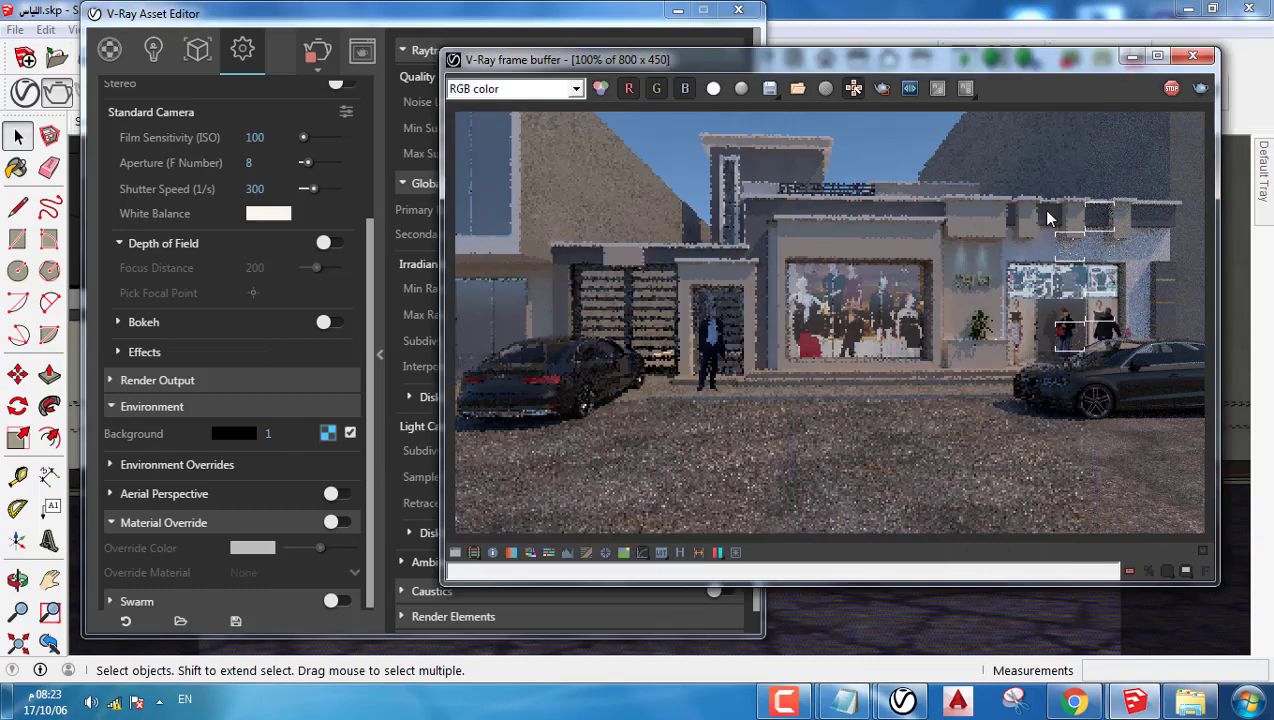
left_click(1200, 89)
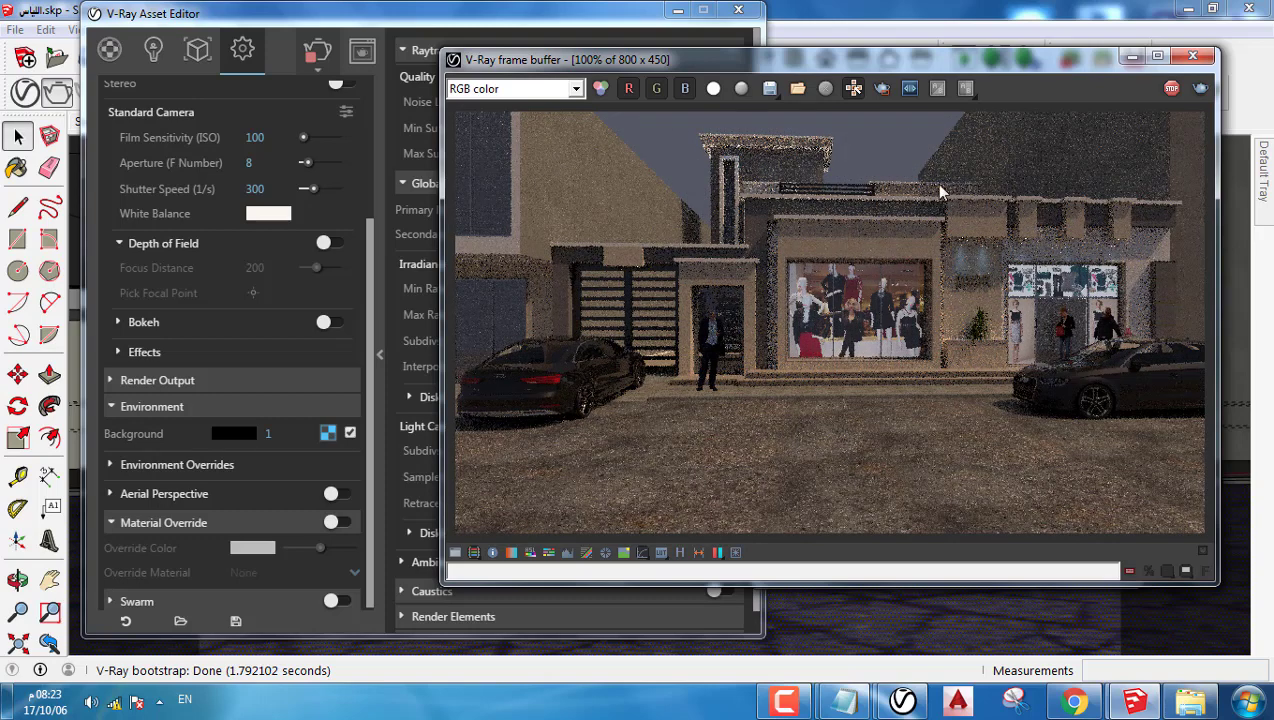
Step: Confirm the white balance colour, tint the sunlight pale light blue, and start a new render
left_click(268, 214)
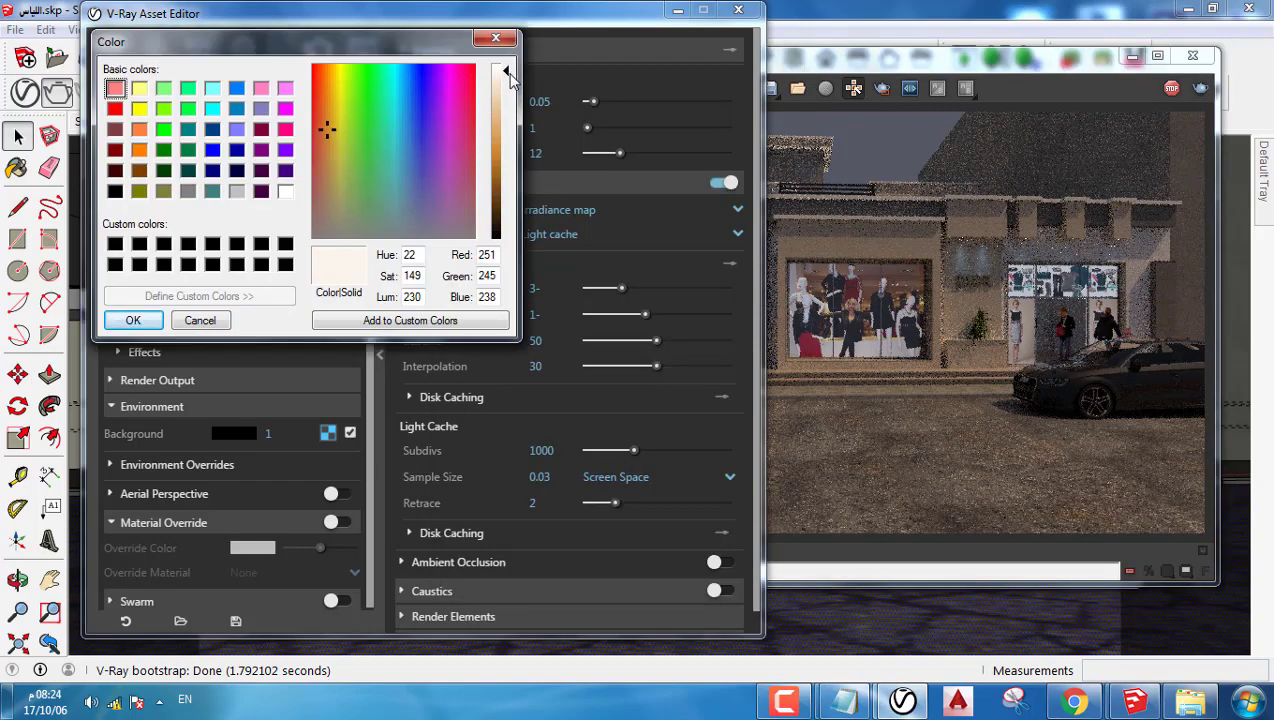
left_click(128, 322)
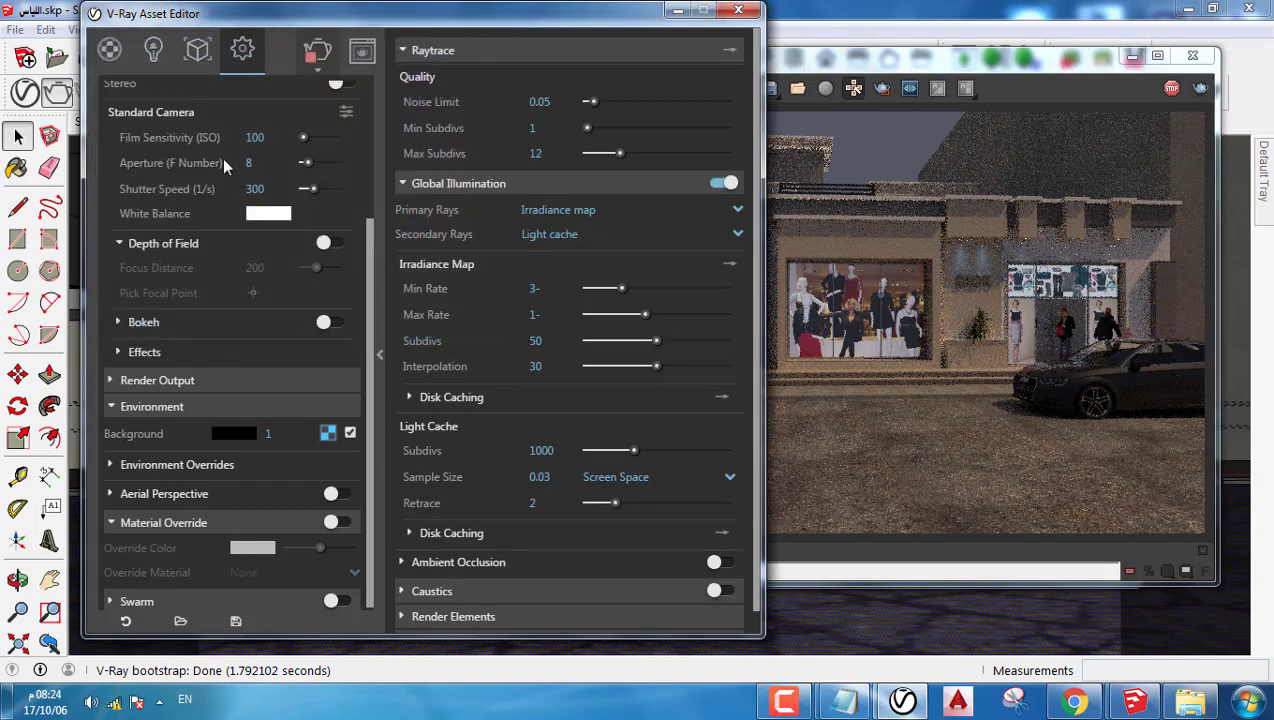
left_click(156, 58)
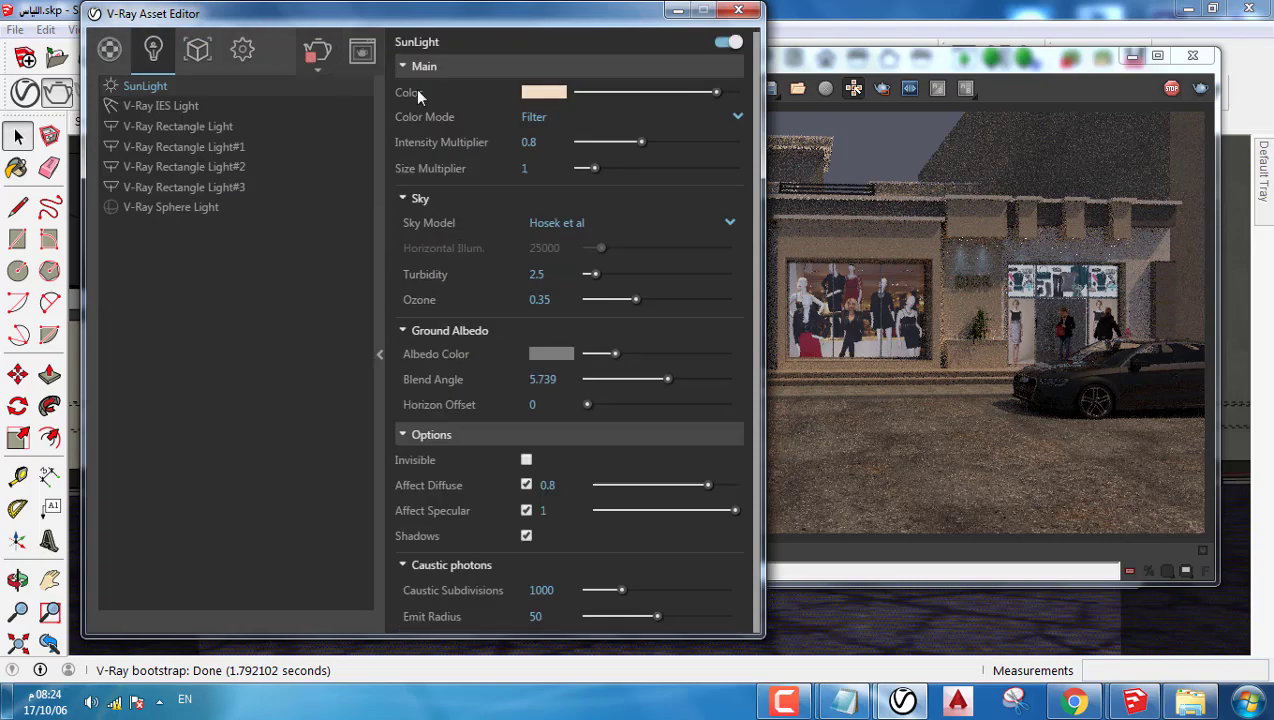
left_click(547, 94)
left_click_drag(407, 88, 401, 84)
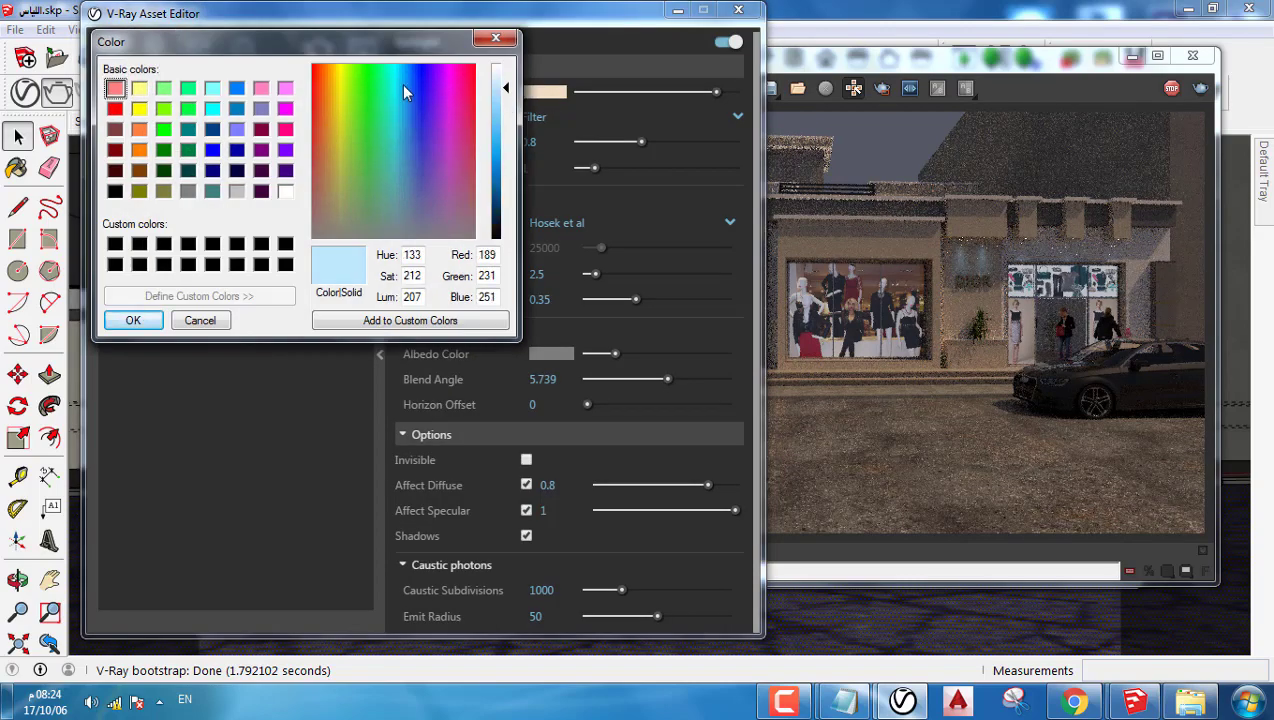
left_click_drag(508, 100, 506, 72)
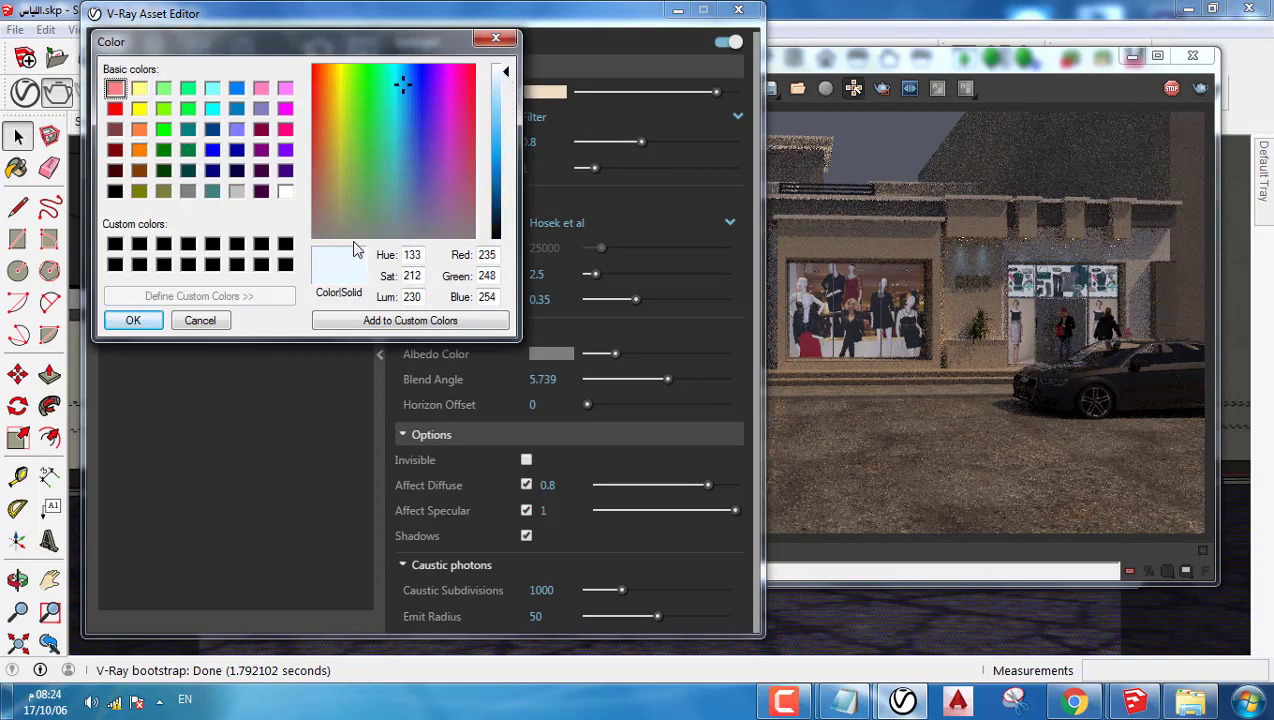
left_click(133, 320)
left_click(1075, 183)
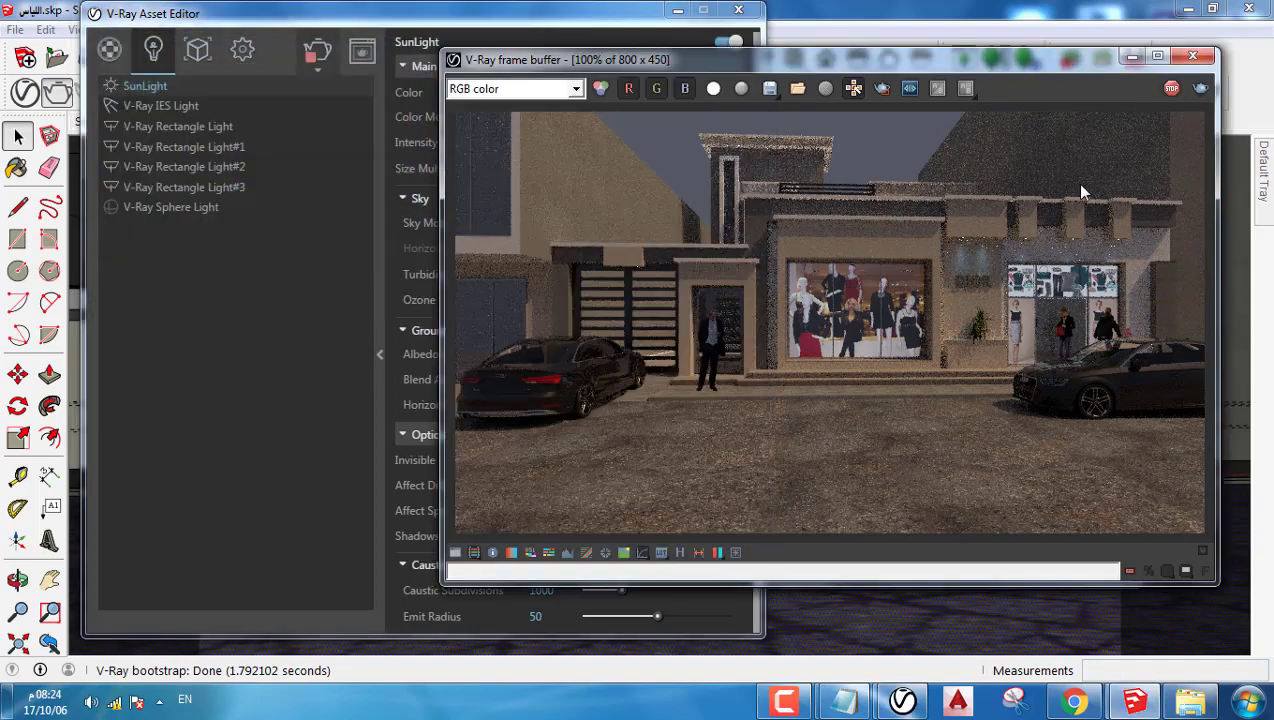
left_click(1190, 93)
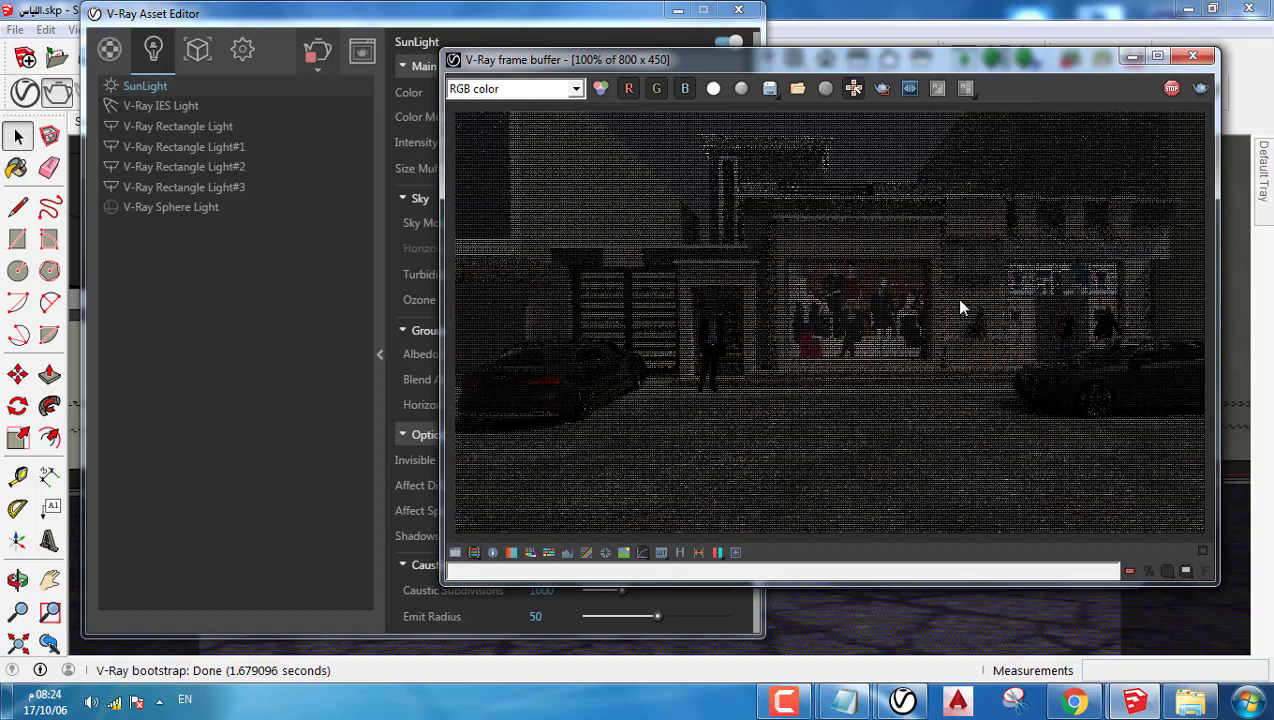
Step: Set the HDRI background texture's UVW mapping to UVWGenEnvironment
left_click(370, 20)
left_click(242, 49)
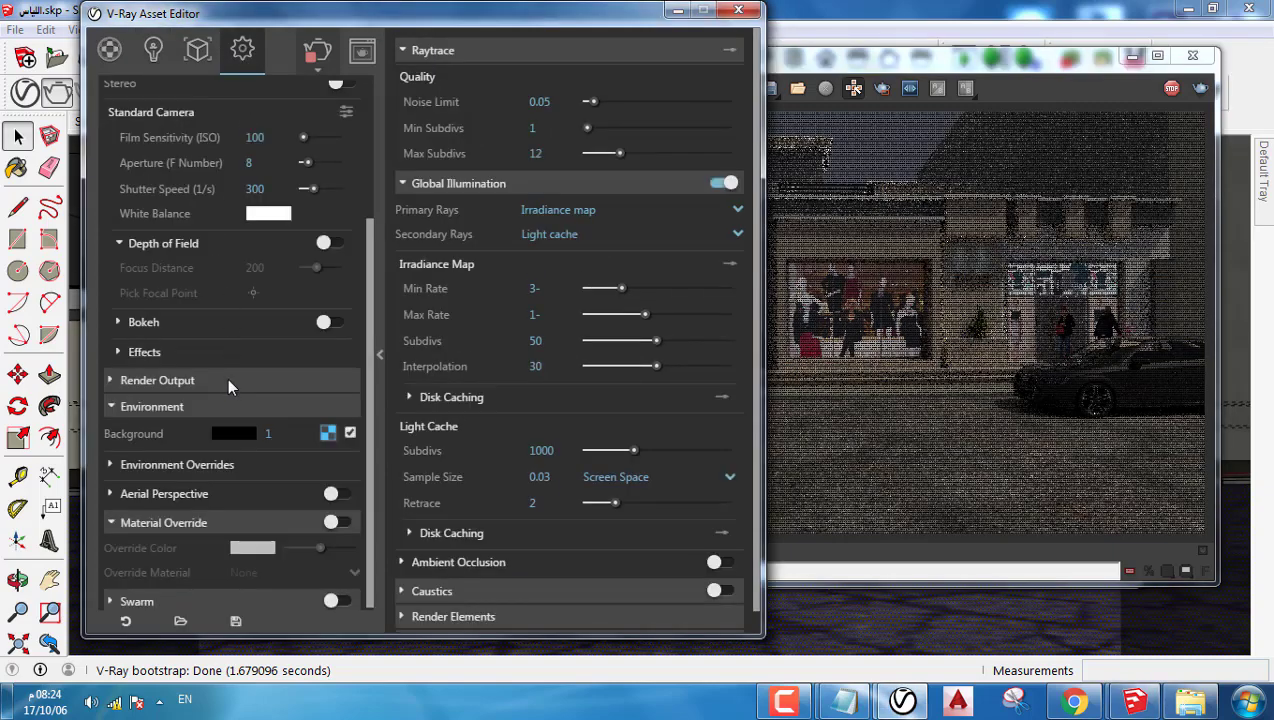
left_click(326, 433)
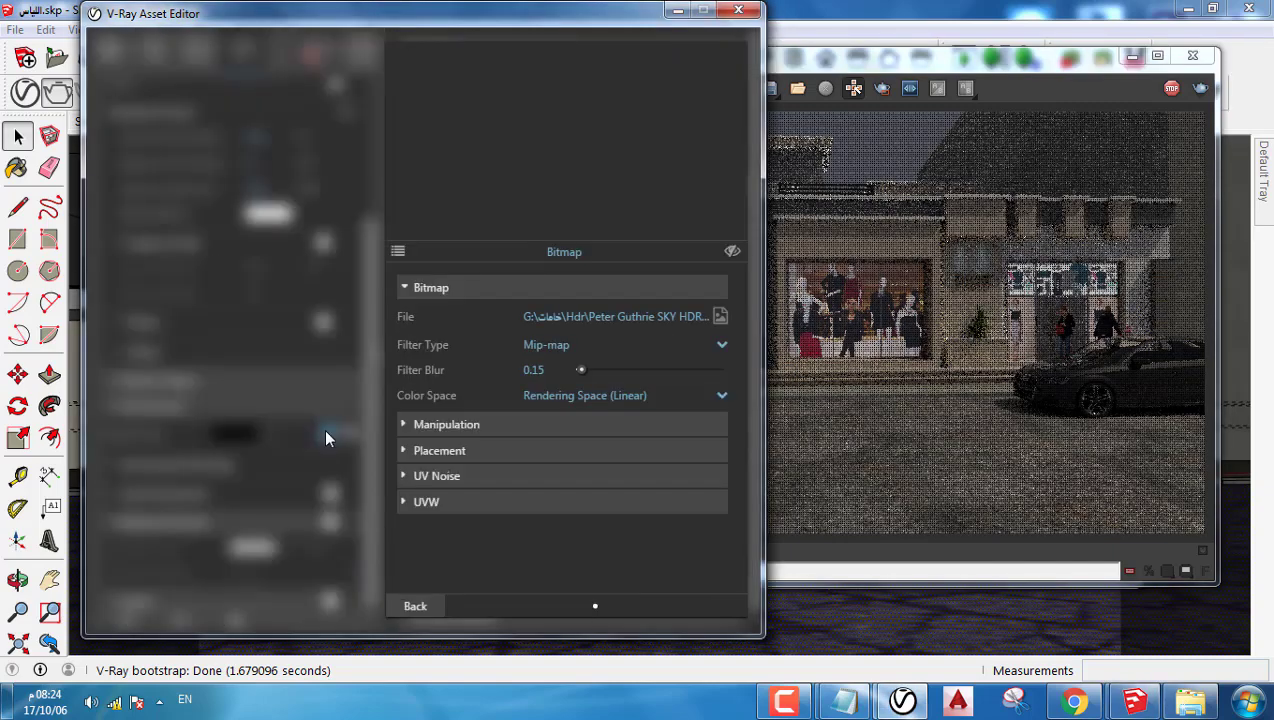
left_click(477, 505)
left_click(471, 524)
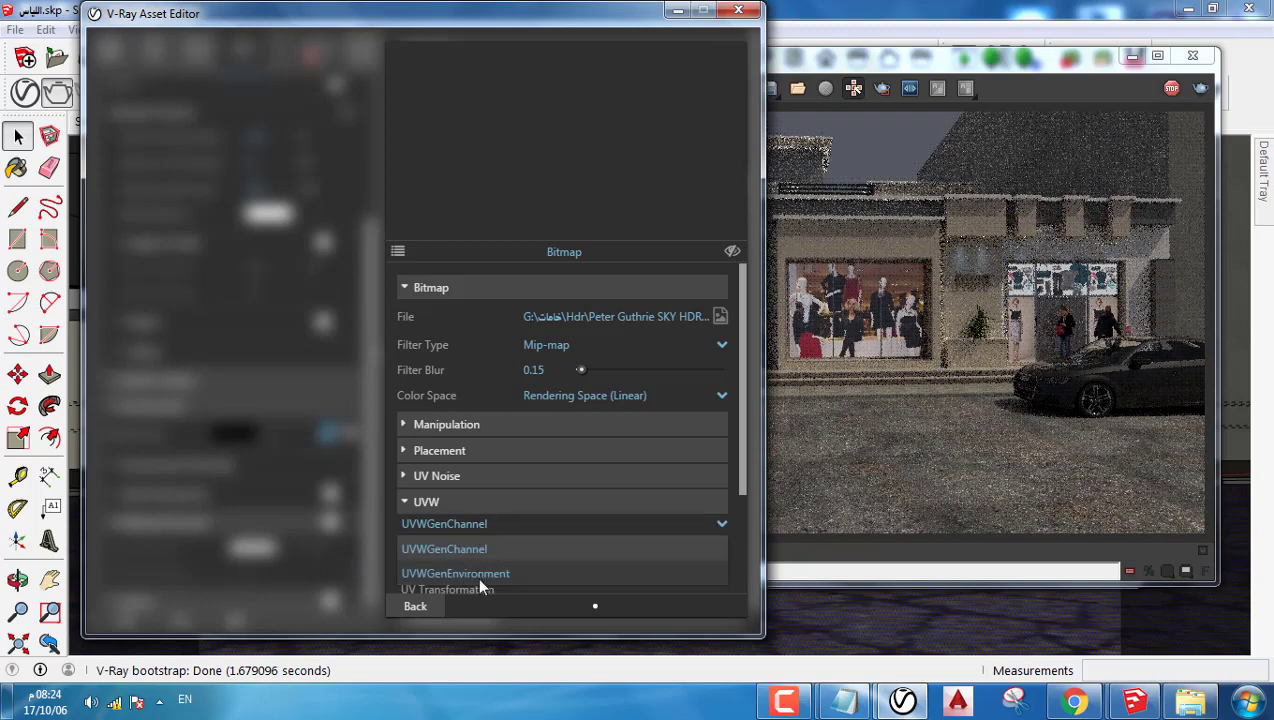
left_click(474, 572)
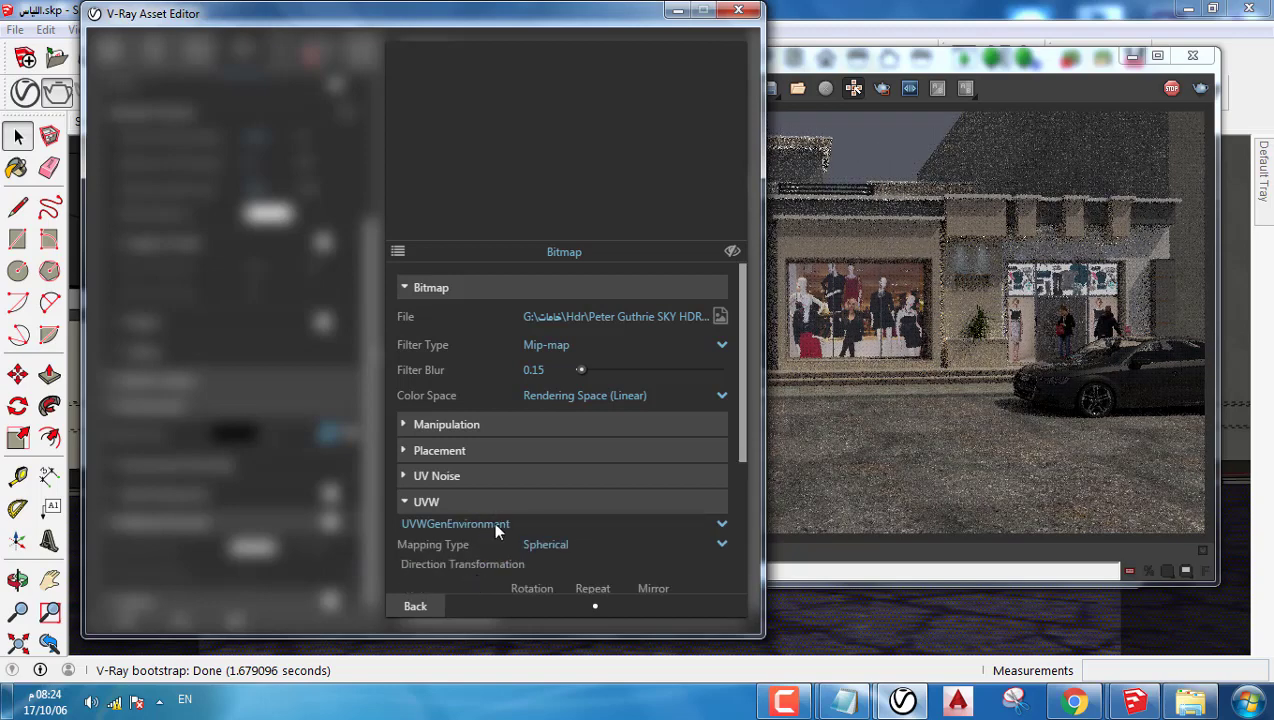
left_click(424, 607)
Step: Stop the current render and restart it with the new environment mapping
left_click(1020, 308)
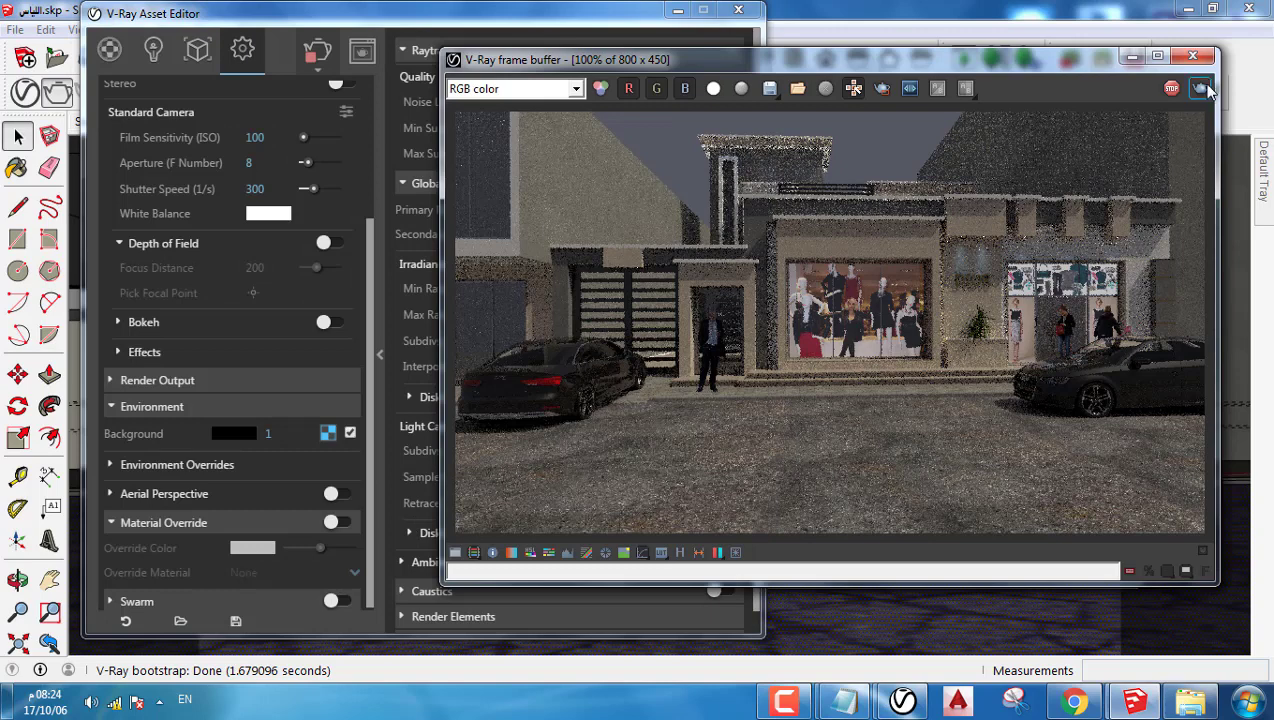
left_click(1172, 90)
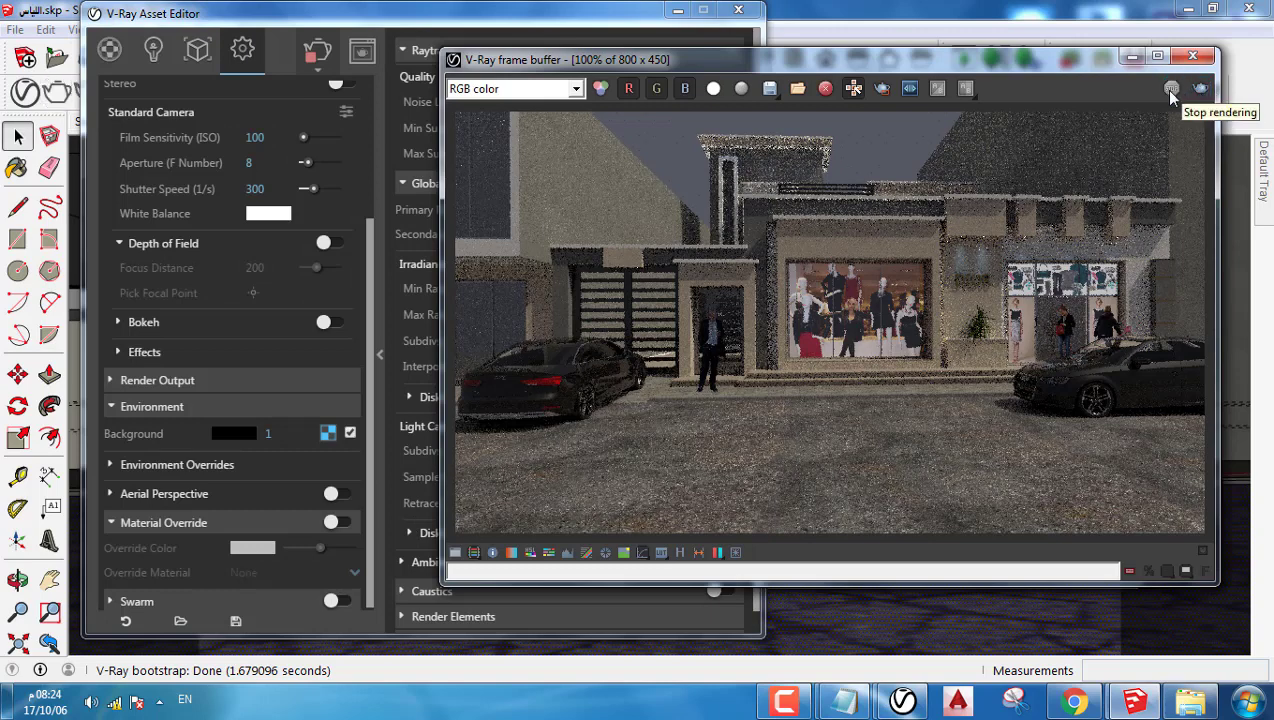
left_click(1200, 90)
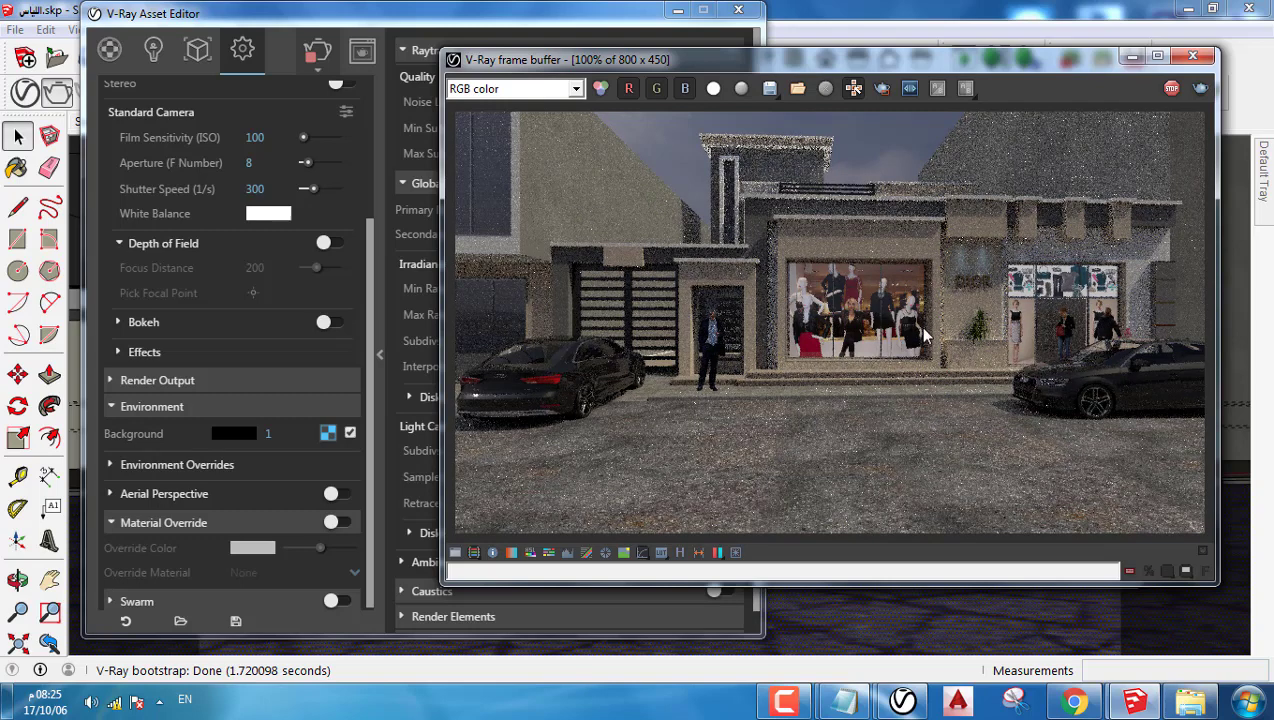
Step: Set the Background multiplier to 3, then stop and re-render the facade
left_click(255, 452)
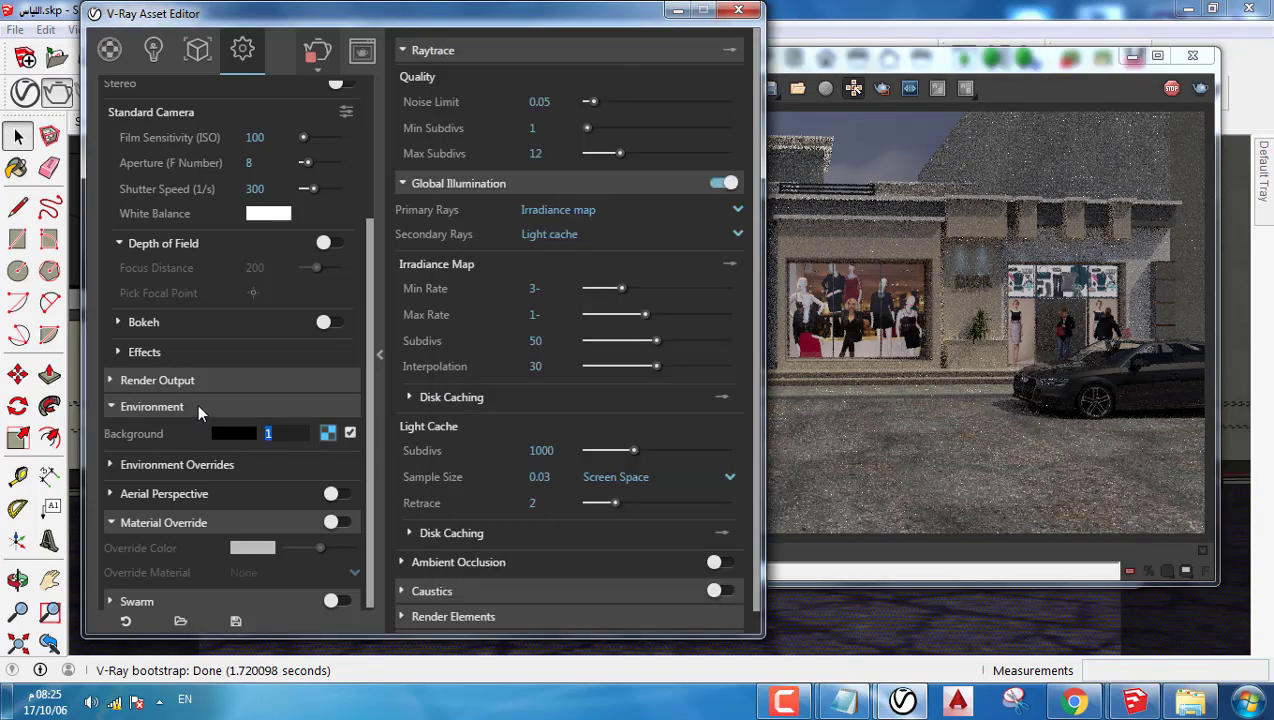
type("3")
left_click(965, 252)
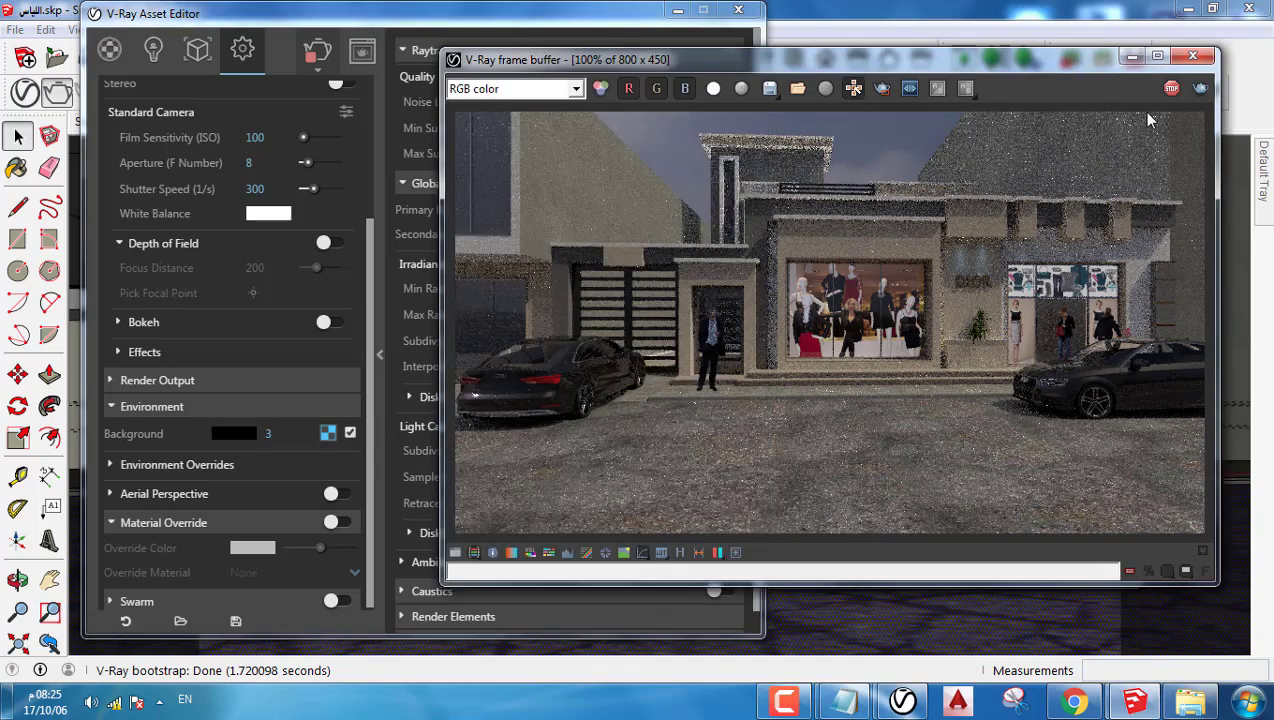
left_click(1171, 88)
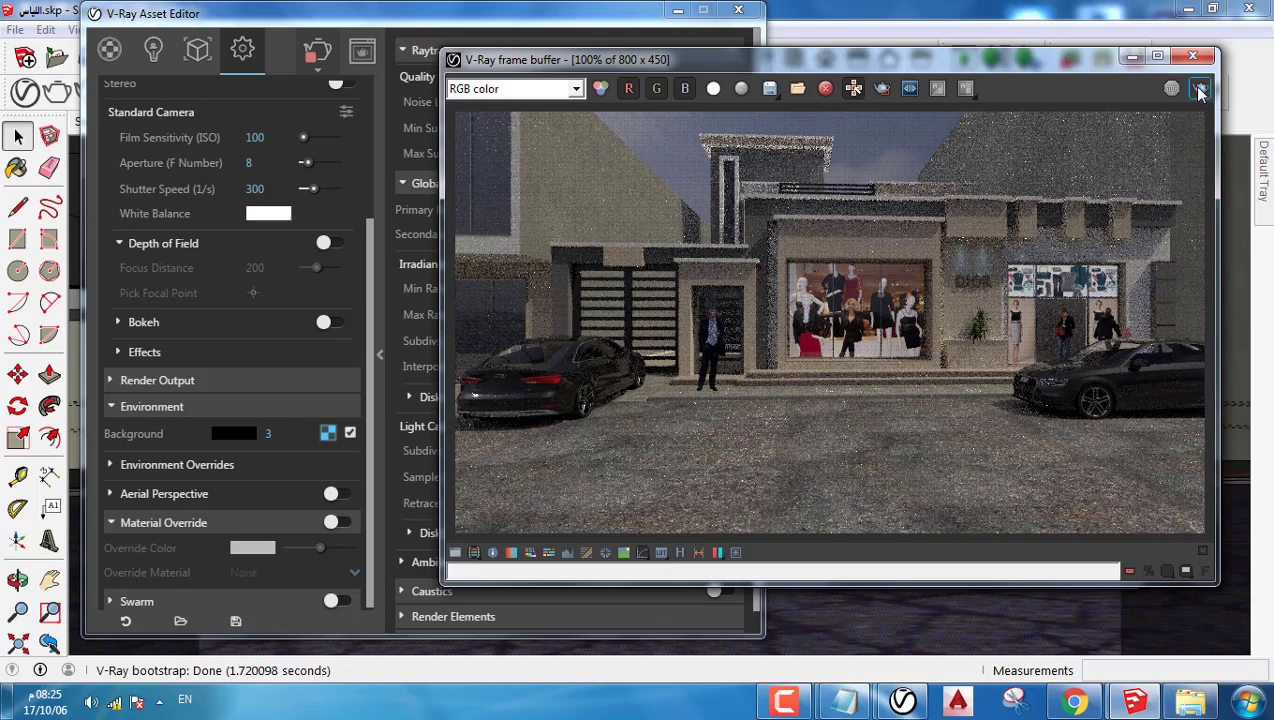
left_click(1200, 90)
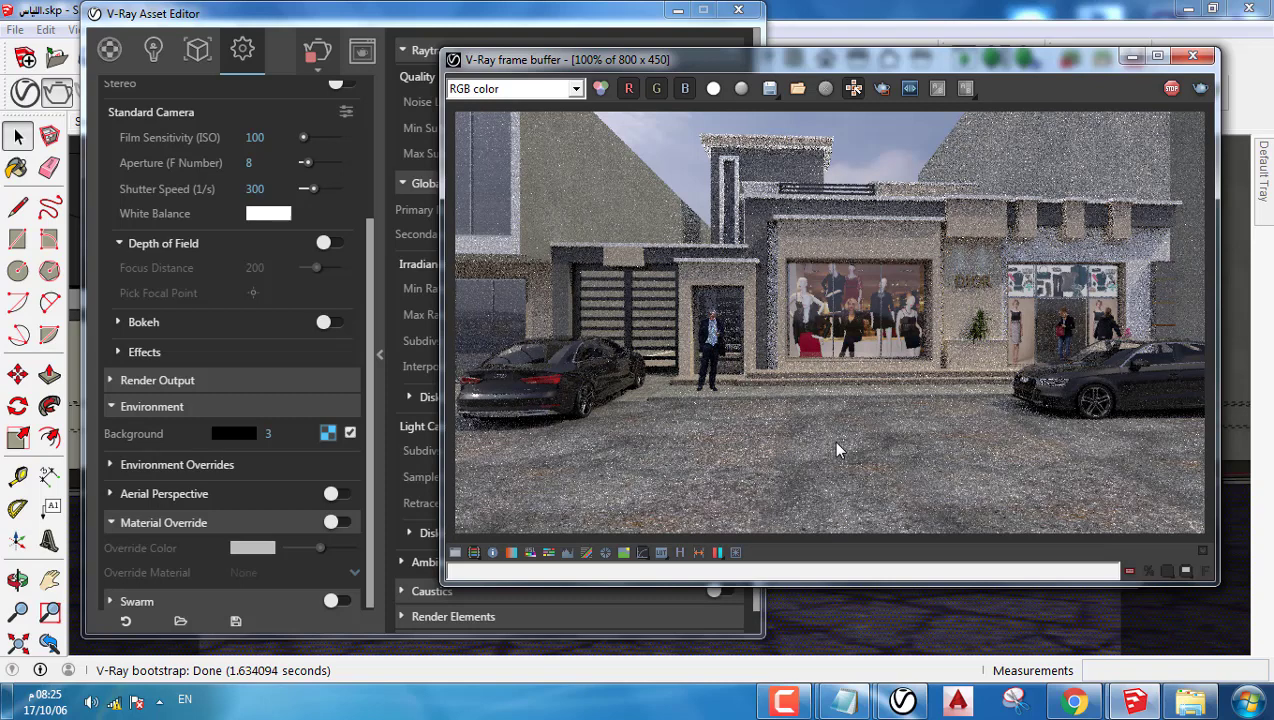
Step: Check the SunLight colour swatch and close it unchanged
left_click(153, 49)
left_click(543, 92)
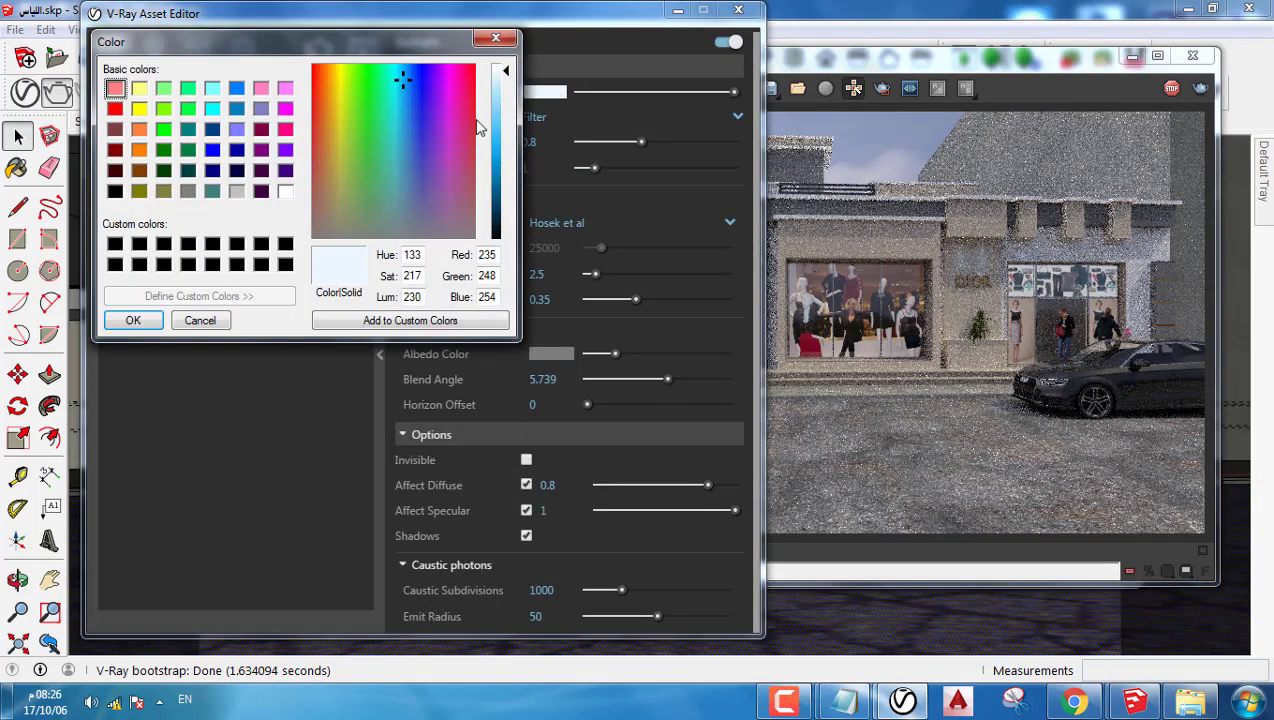
left_click(497, 39)
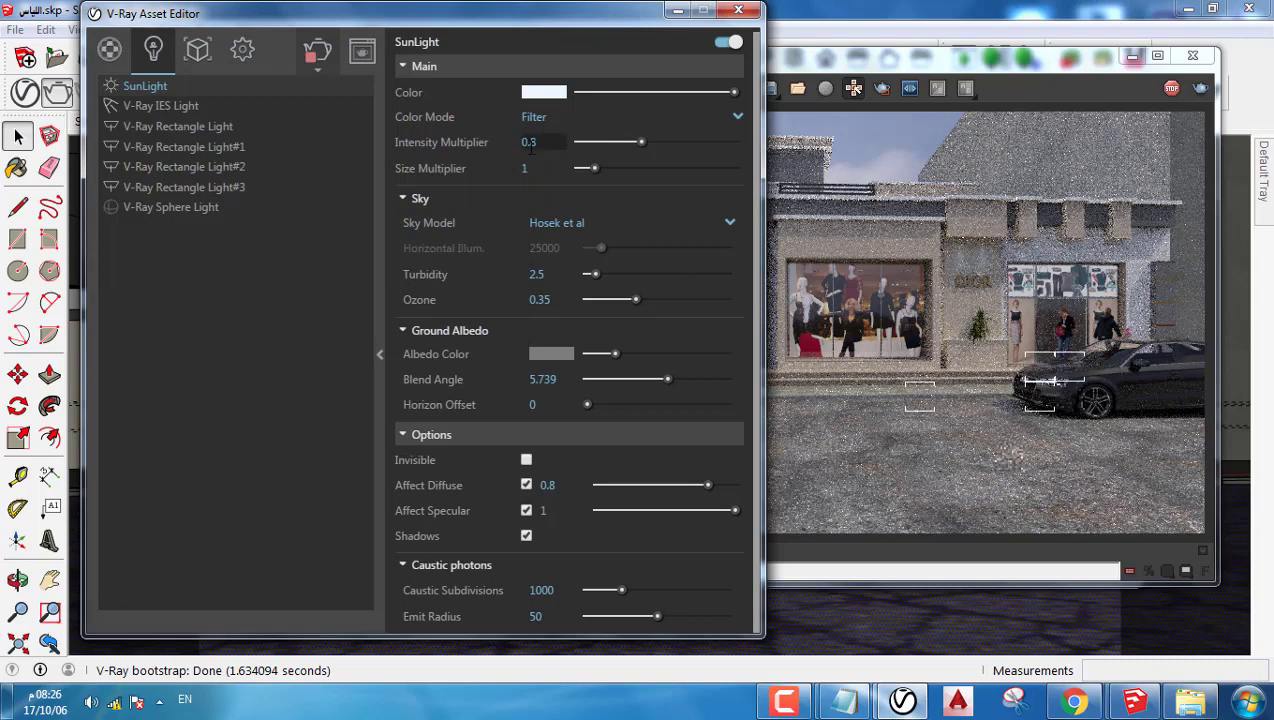
left_click(896, 374)
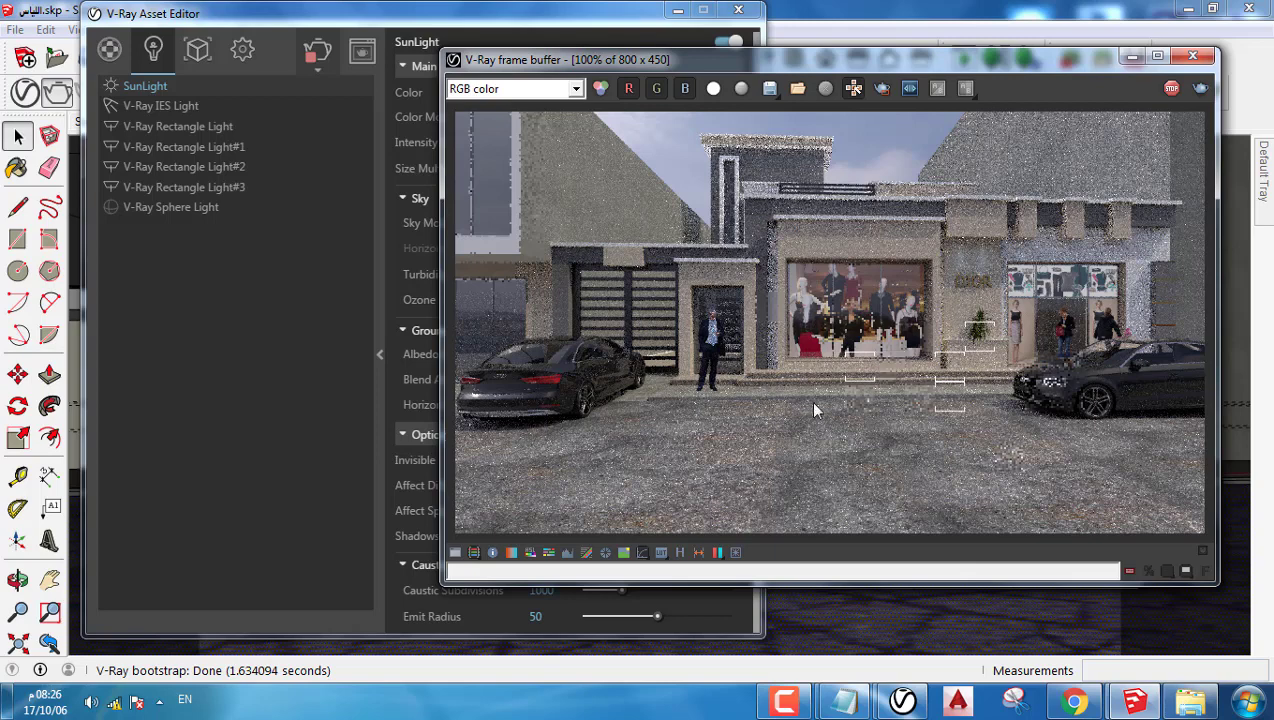
Step: Check the camera White Balance colour (pure white) and close it unchanged
left_click(242, 49)
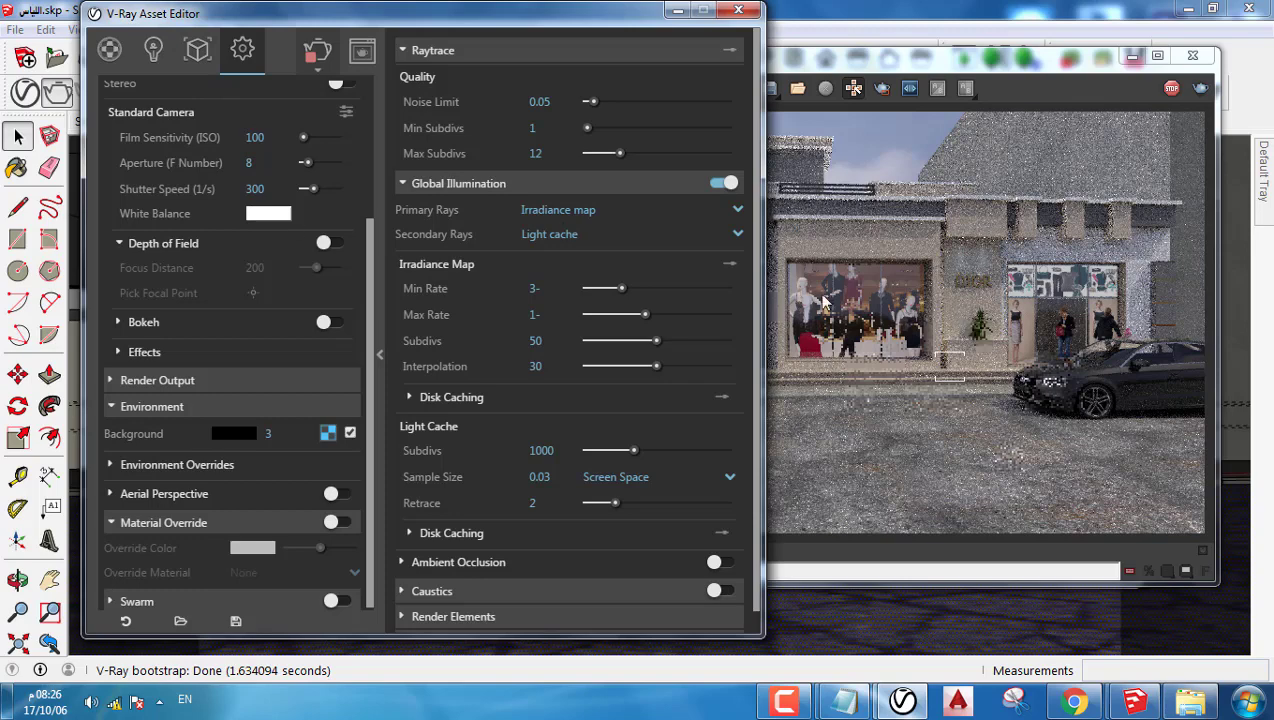
left_click(908, 352)
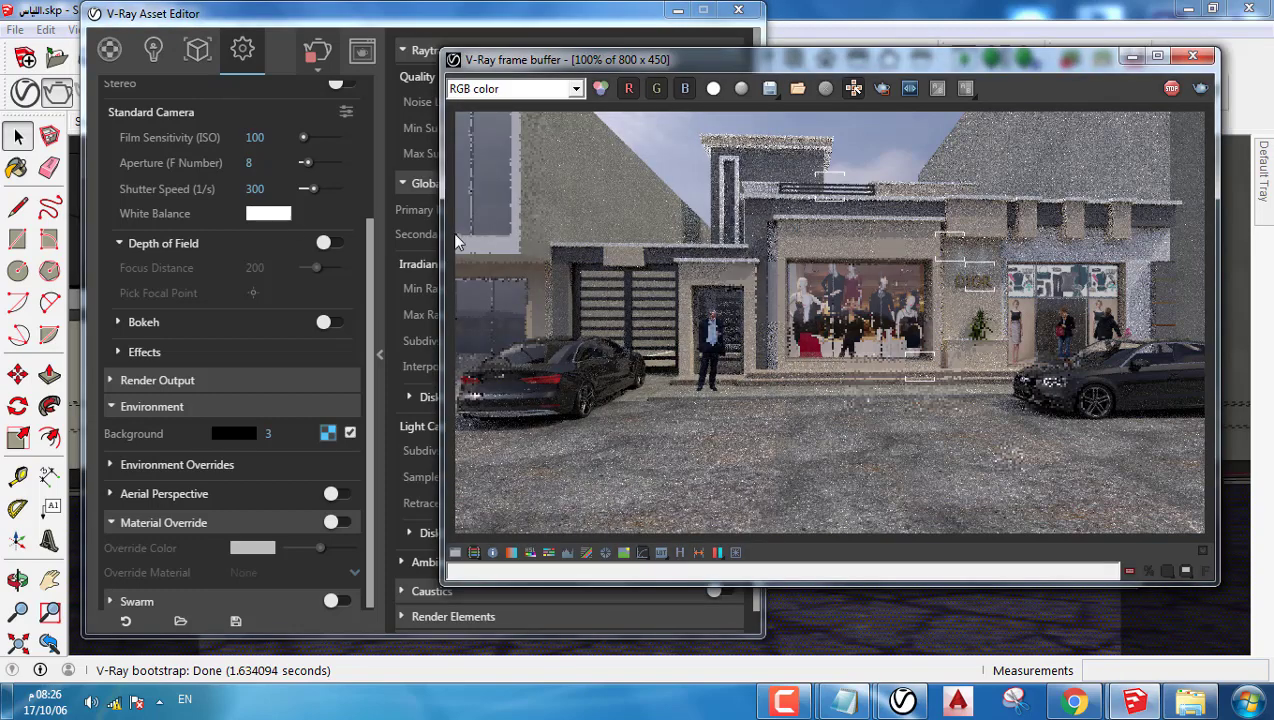
left_click(265, 218)
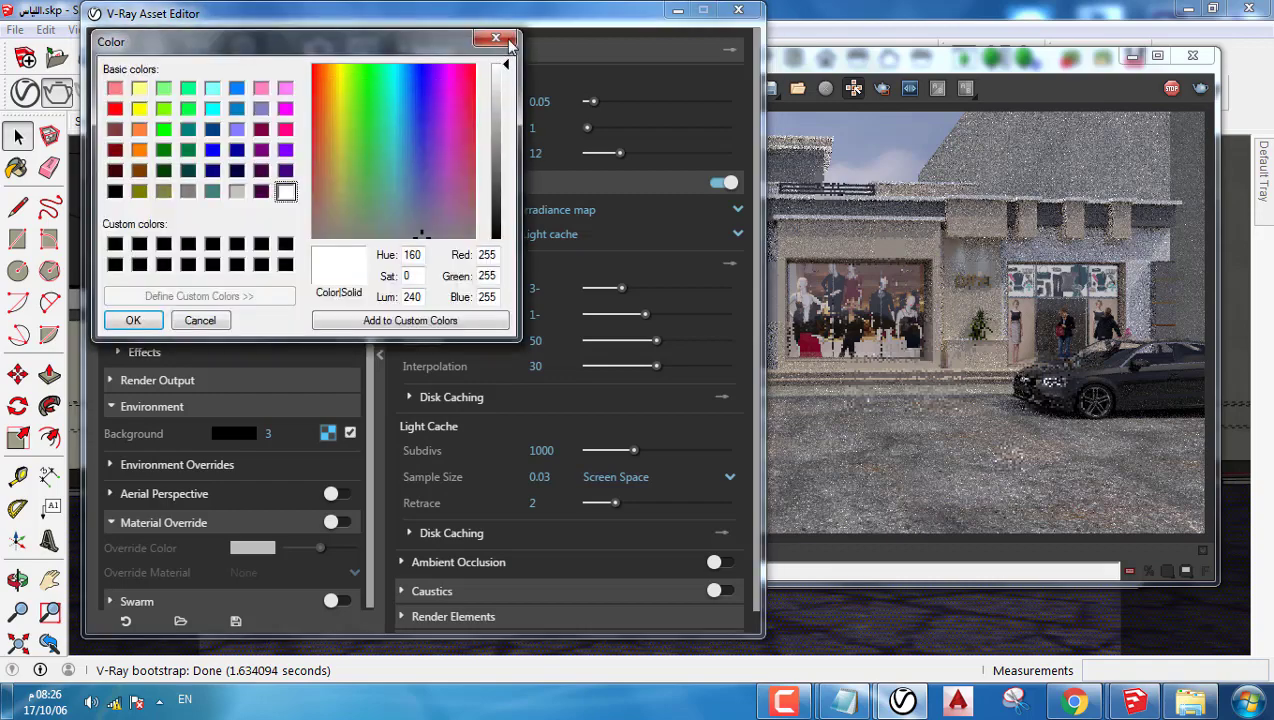
key("Escape")
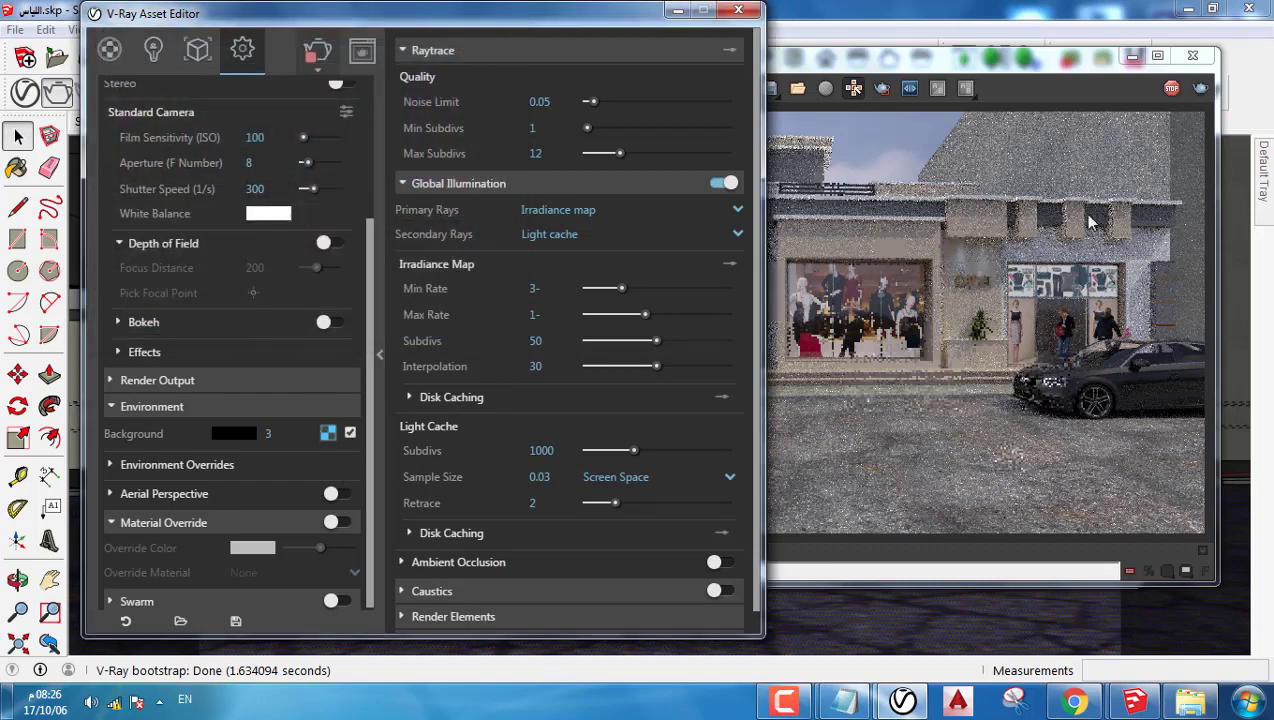
left_click(1036, 244)
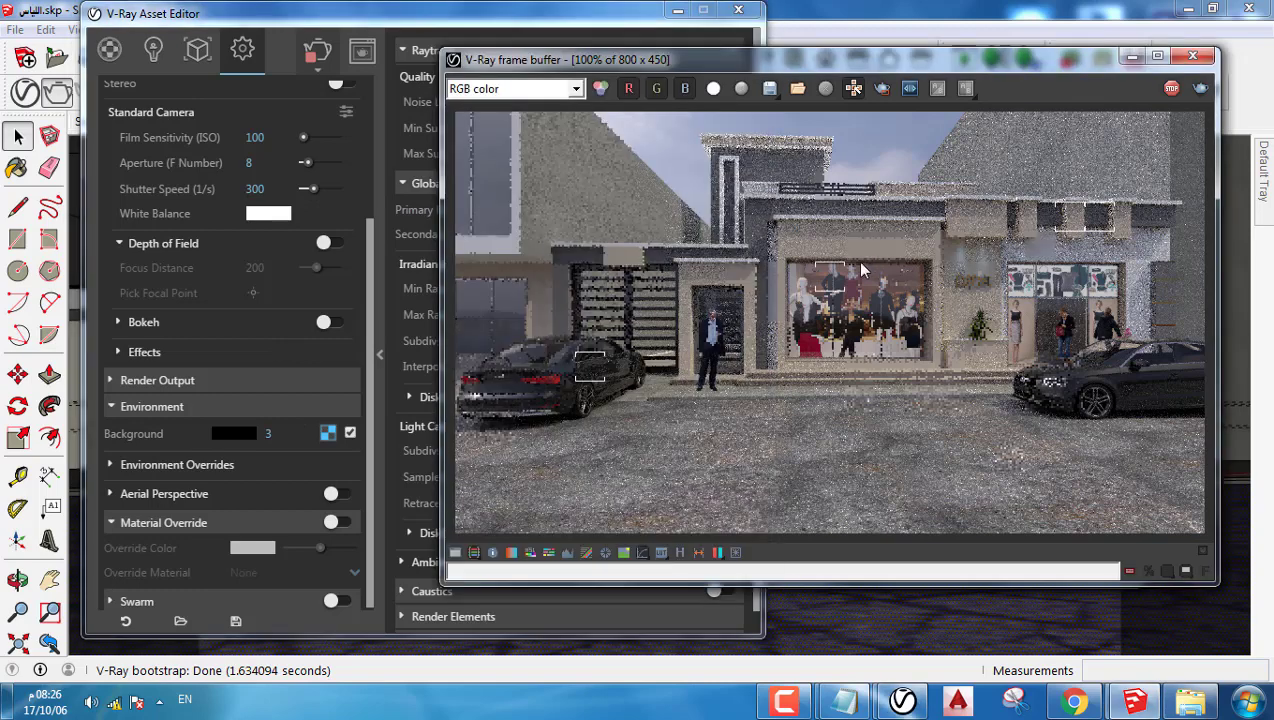
Step: Toggle SunLight off and start a new render using only the sky lighting
left_click(155, 50)
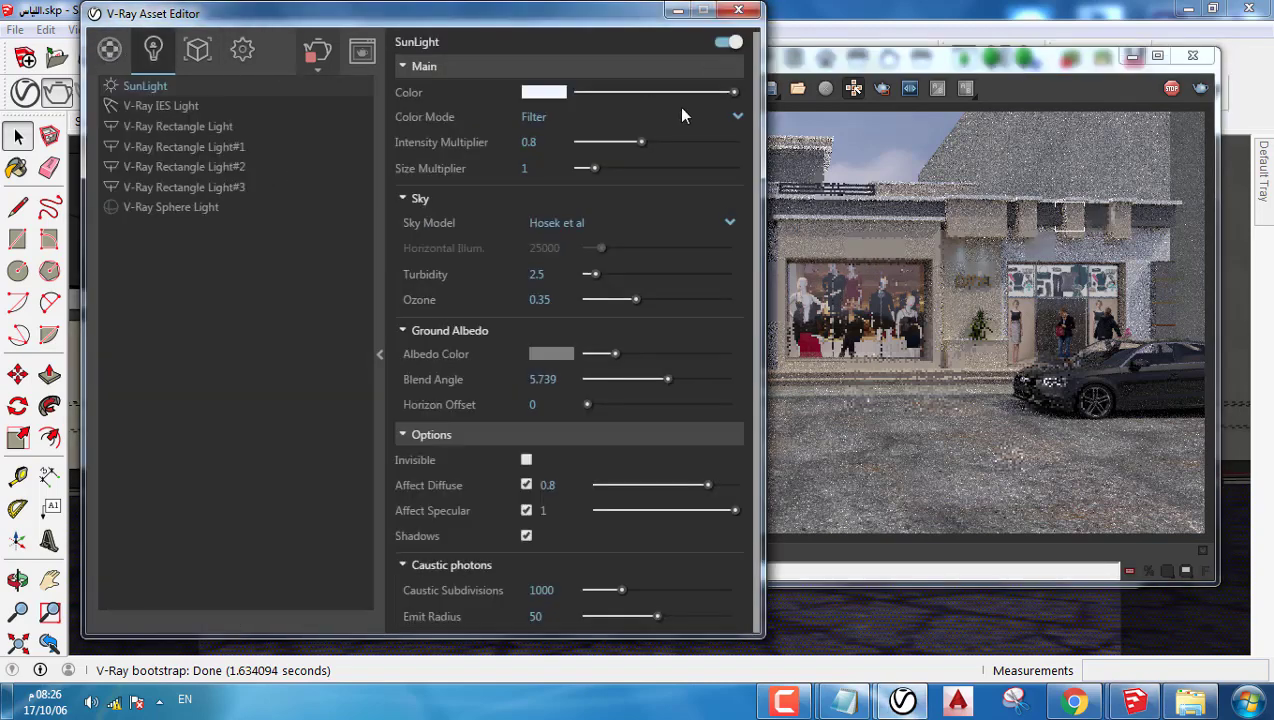
left_click(735, 42)
left_click(1169, 116)
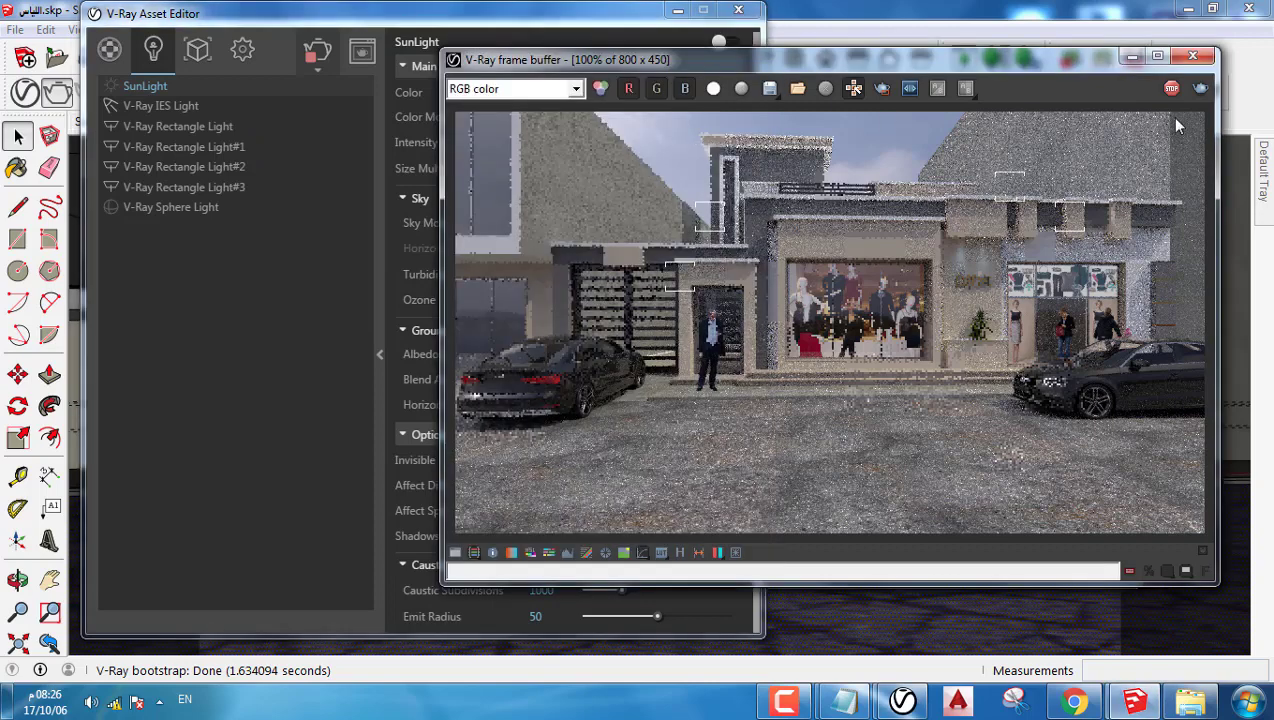
left_click(1199, 90)
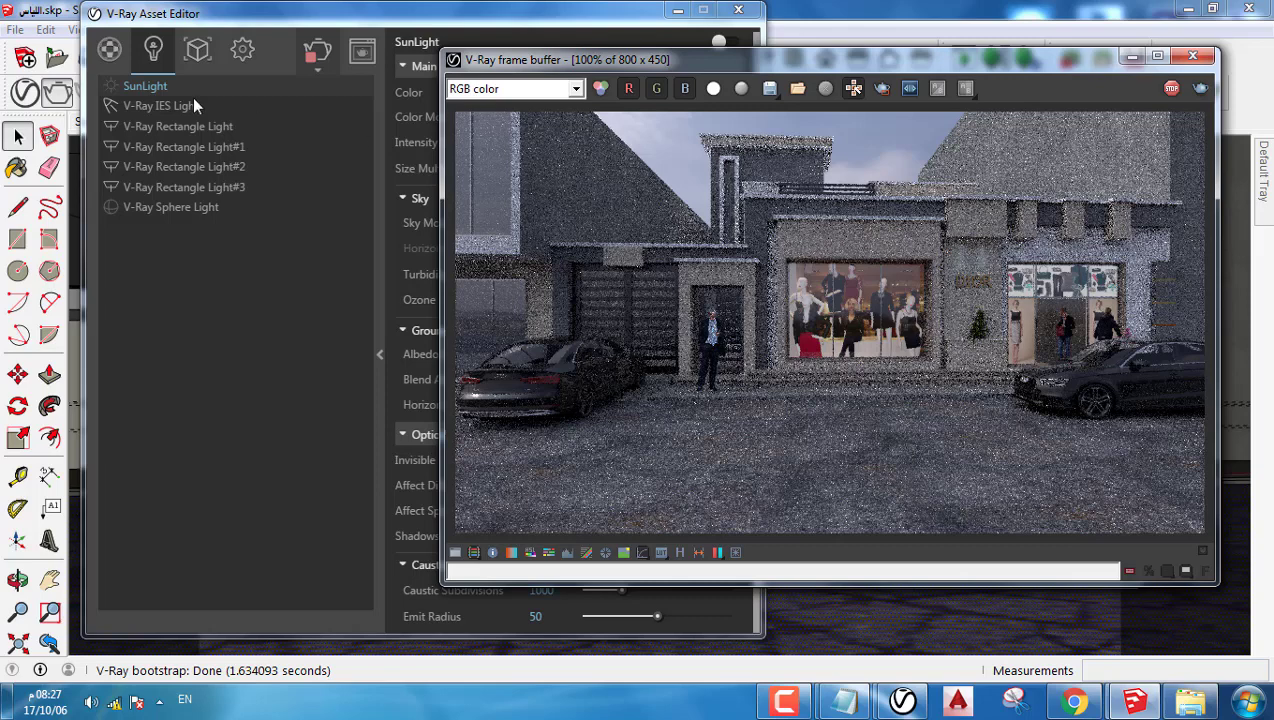
Step: Change the Standard Camera film ISO from 100 to 130, triggering a fresh render
left_click(242, 50)
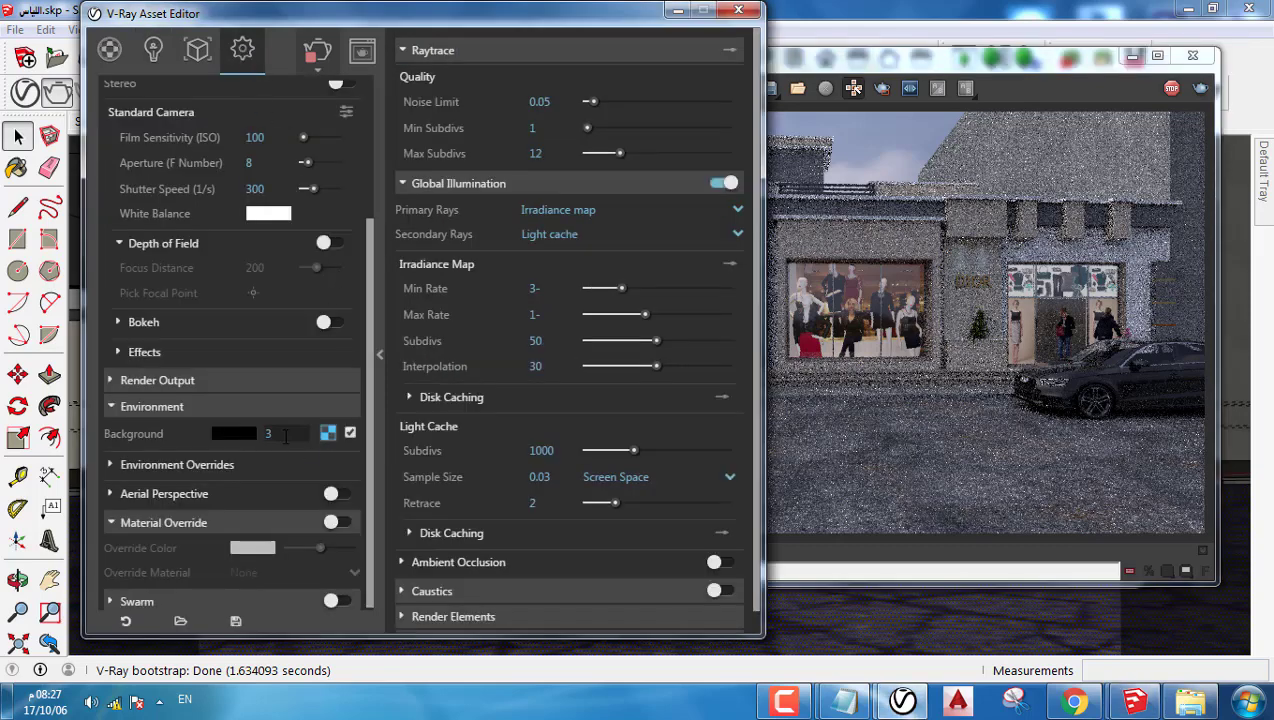
left_click(262, 137)
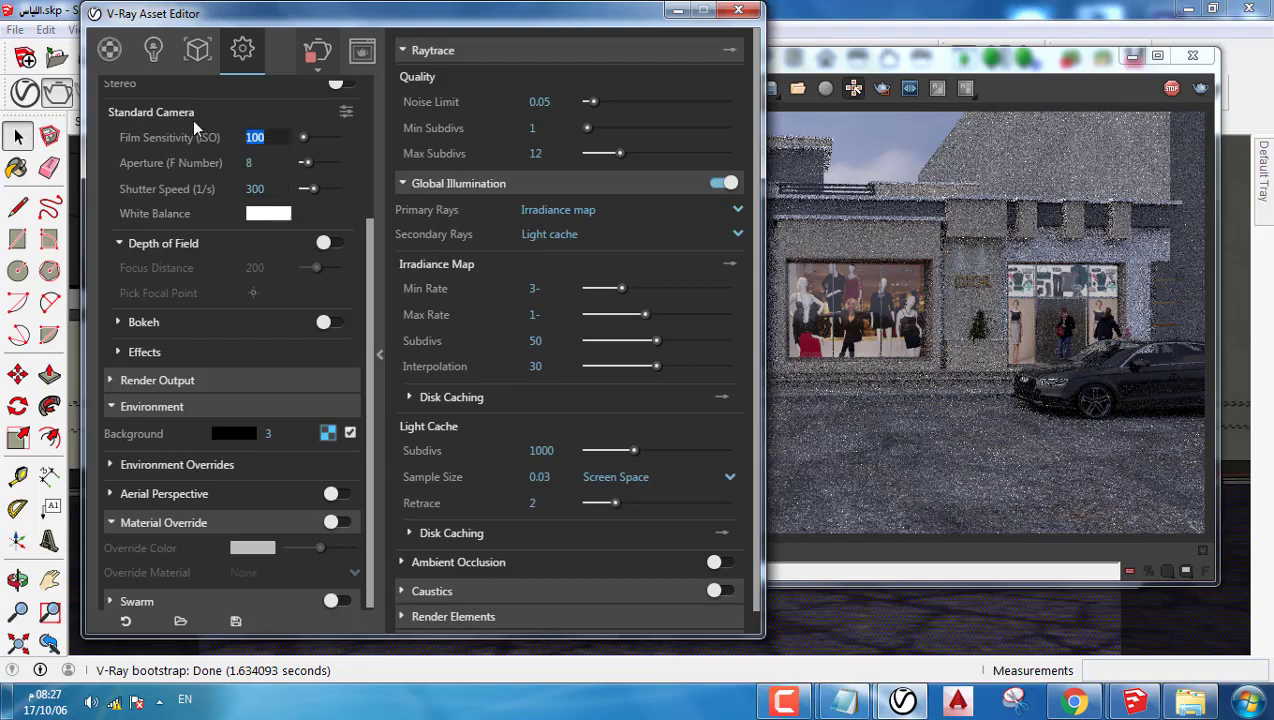
type("130")
key("Return")
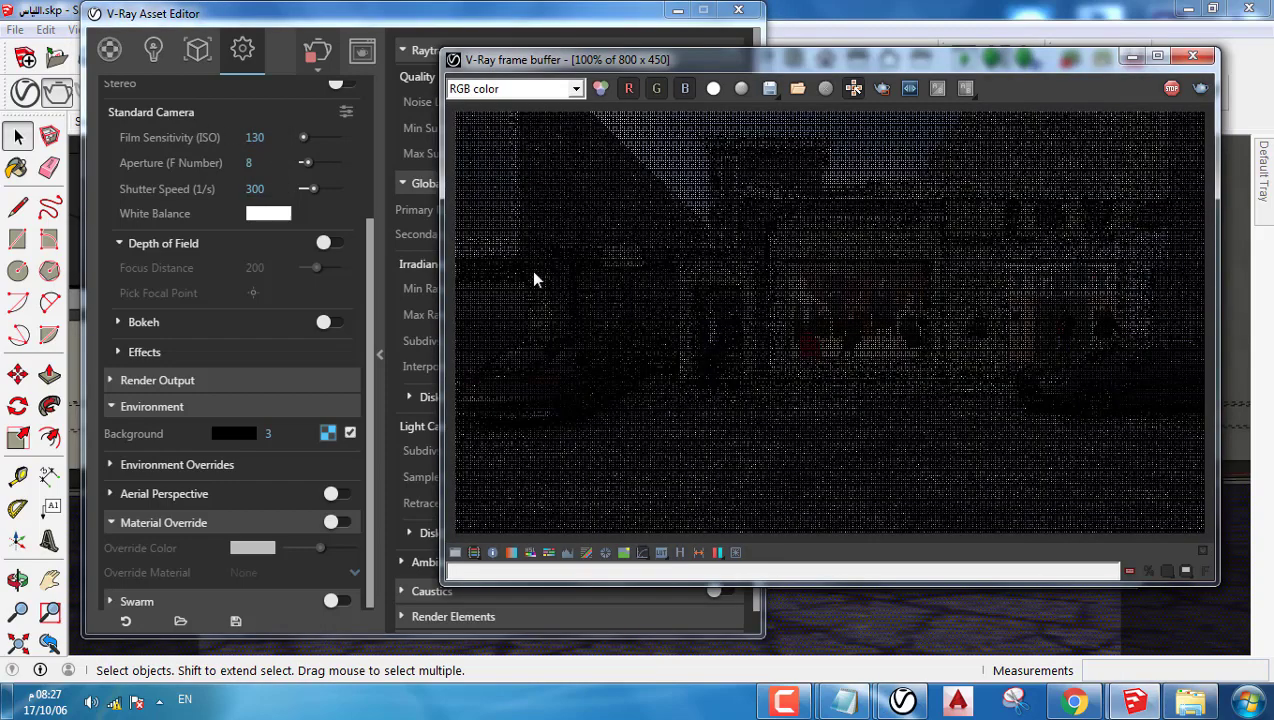